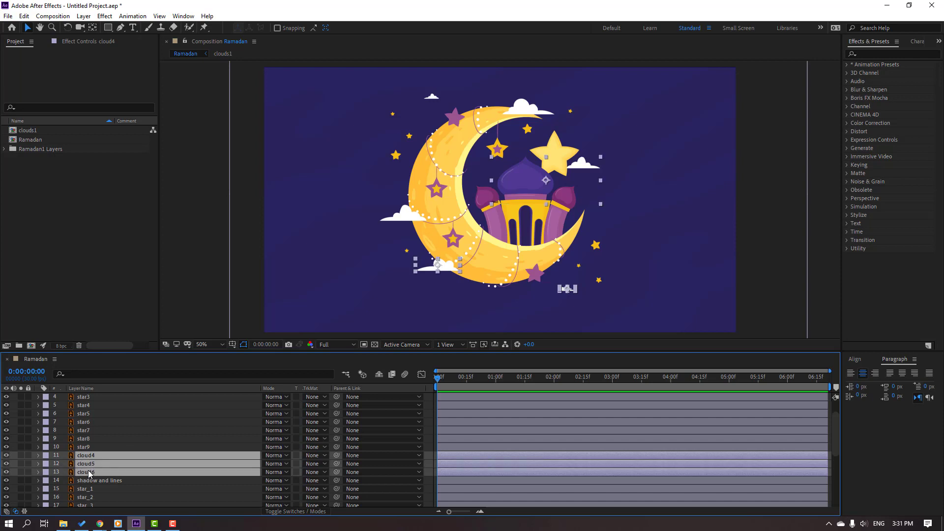
Step: Move the cloud4, cloud5 and cloud6 layers from the Ramadan composition into the clouds1 composition
mouse_move(429, 269)
mouse_down()
mouse_move(447, 265)
mouse_move(431, 272)
mouse_up()
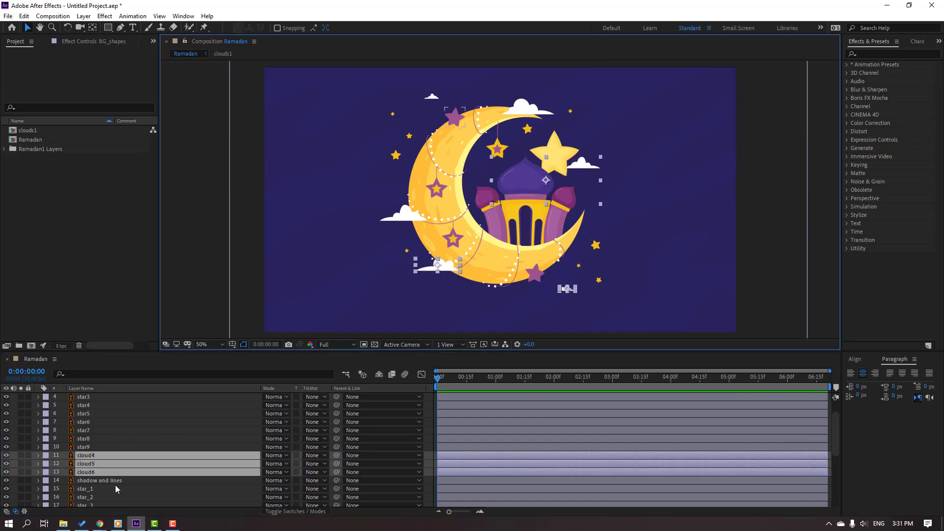
key(Delete)
click(95, 399)
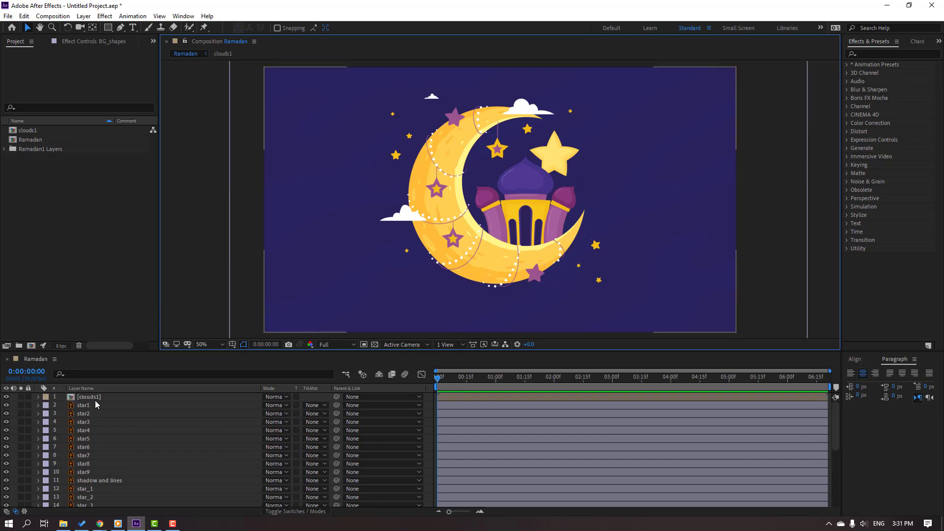
double_click(87, 398)
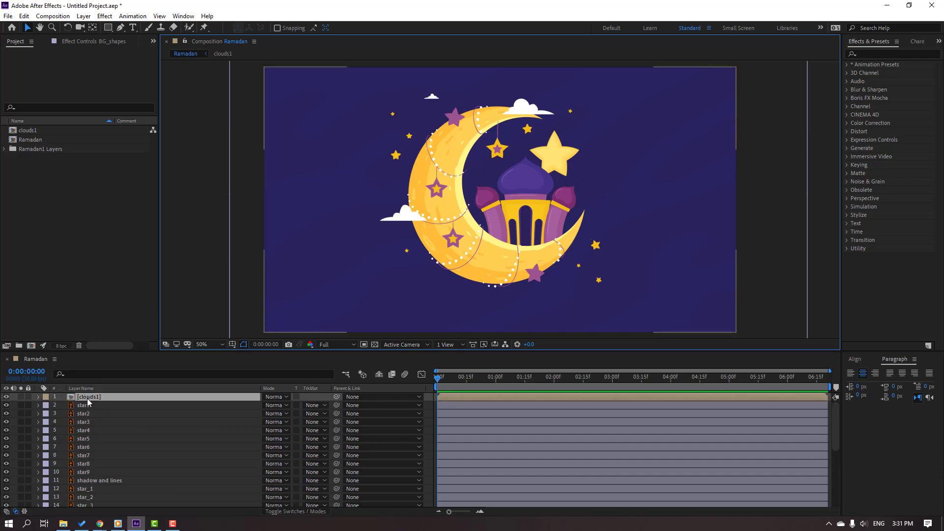
key(ctrl+v)
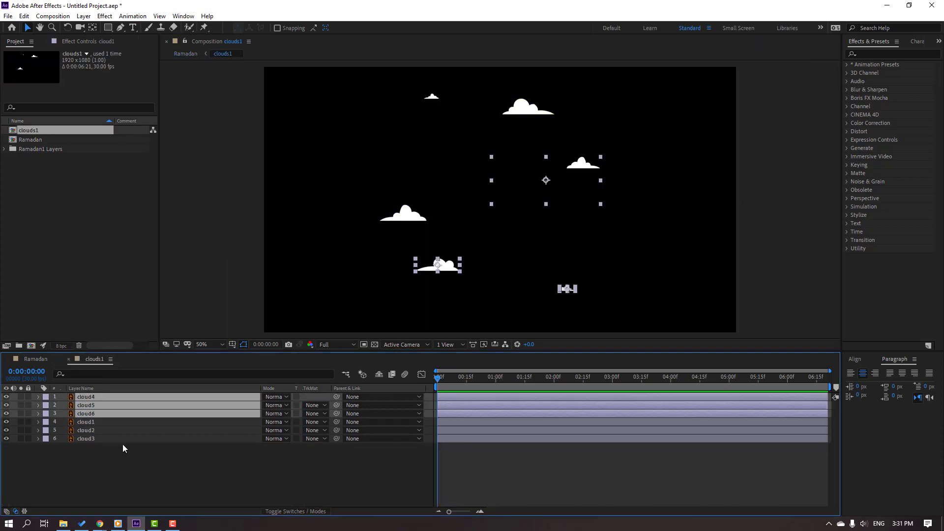
click(130, 459)
Step: Pre-compose the layers star1 through star9 in the Ramadan composition as stars01
click(21, 359)
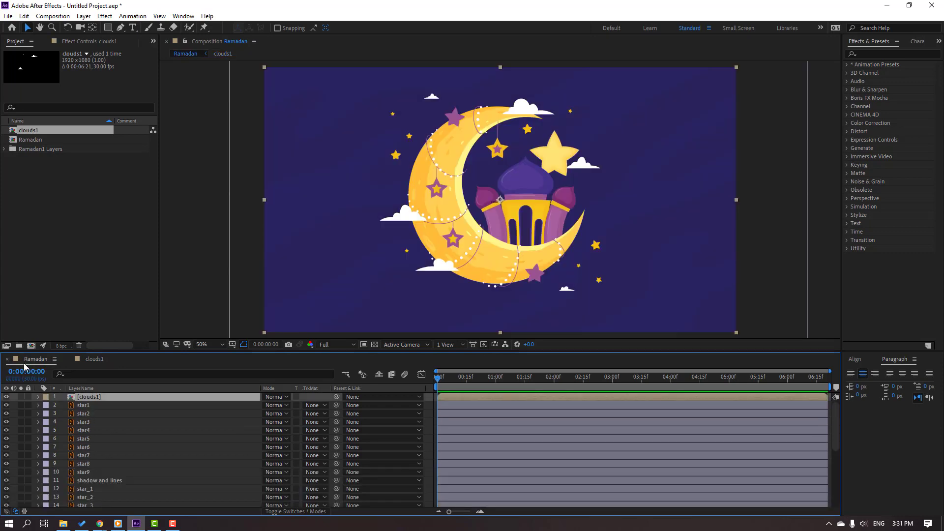
click(102, 407)
shift+click(94, 472)
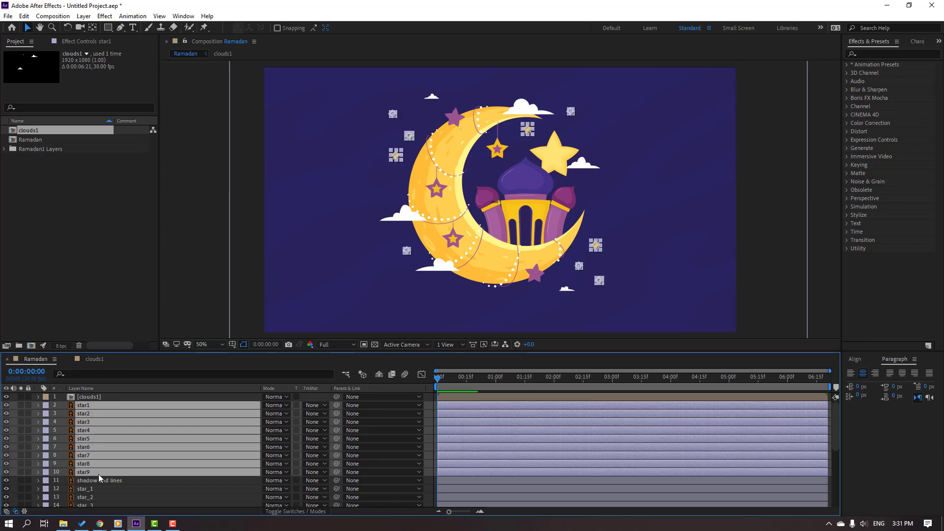
right_click(85, 440)
click(116, 394)
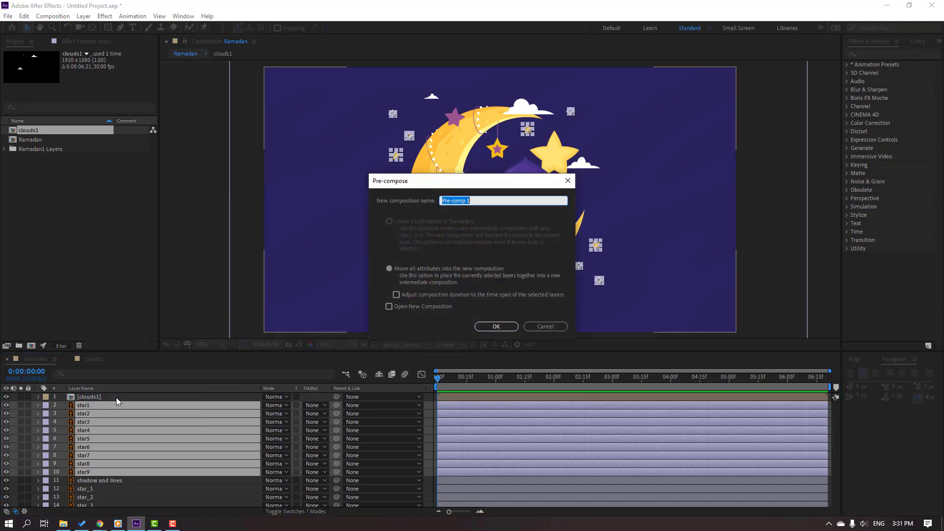
text(stars01)
click(491, 327)
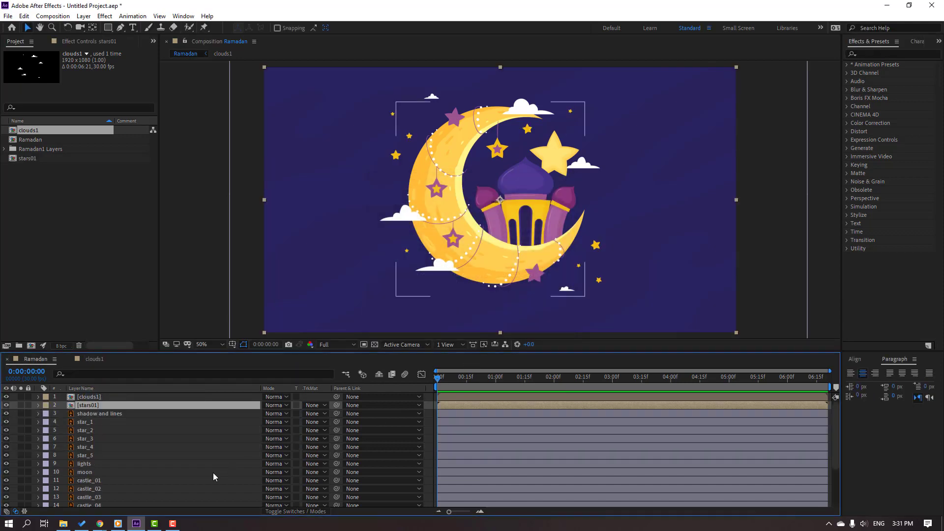
Step: Pre-compose the layers star_1 through star_5 into a new composition named stars2
click(95, 425)
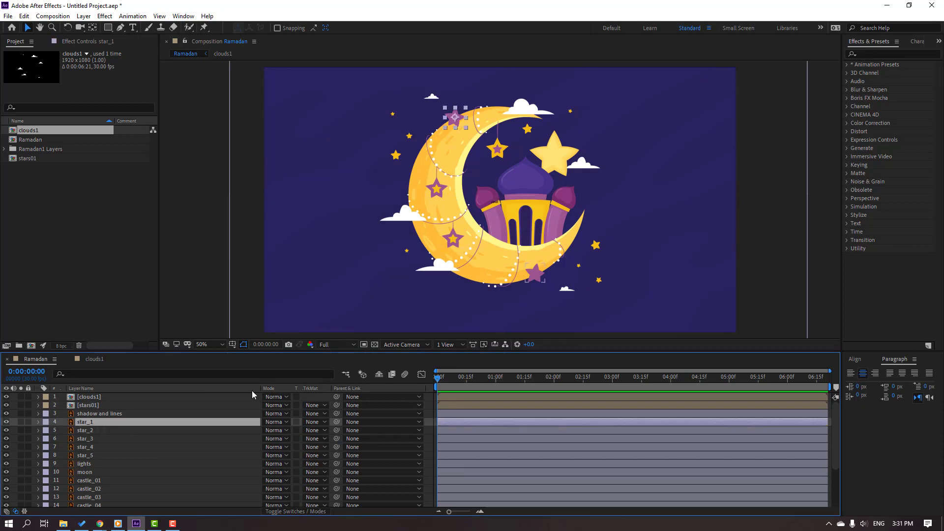
shift+click(96, 454)
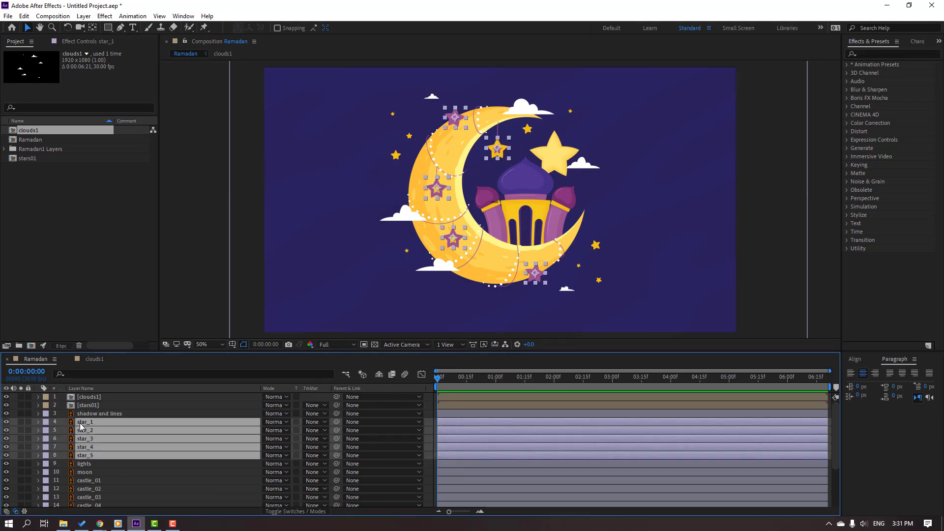
scroll(104, 456, down, 3)
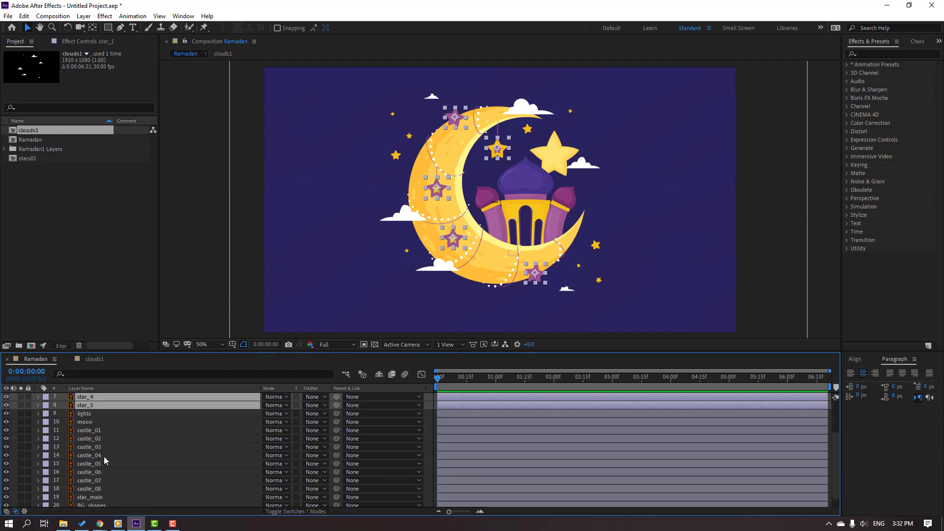
scroll(105, 456, up, 3)
right_click(88, 441)
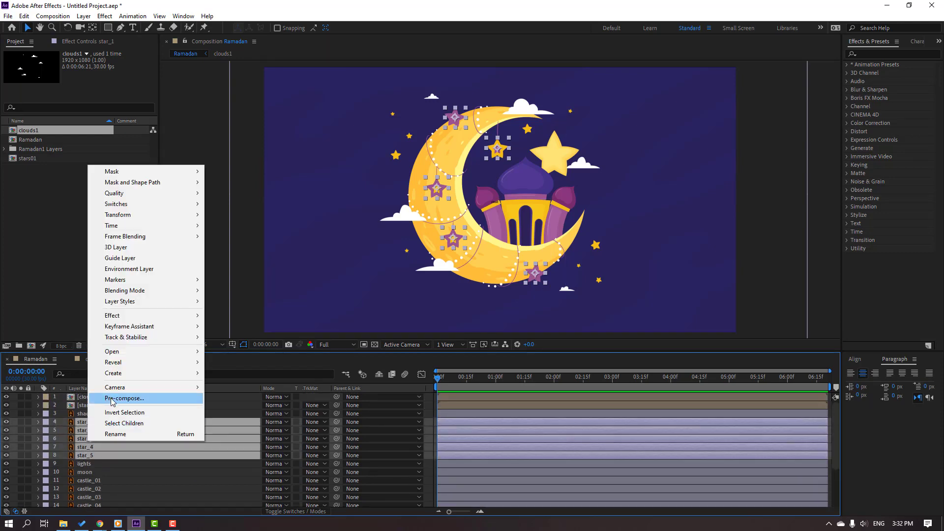
click(109, 399)
text(stars)
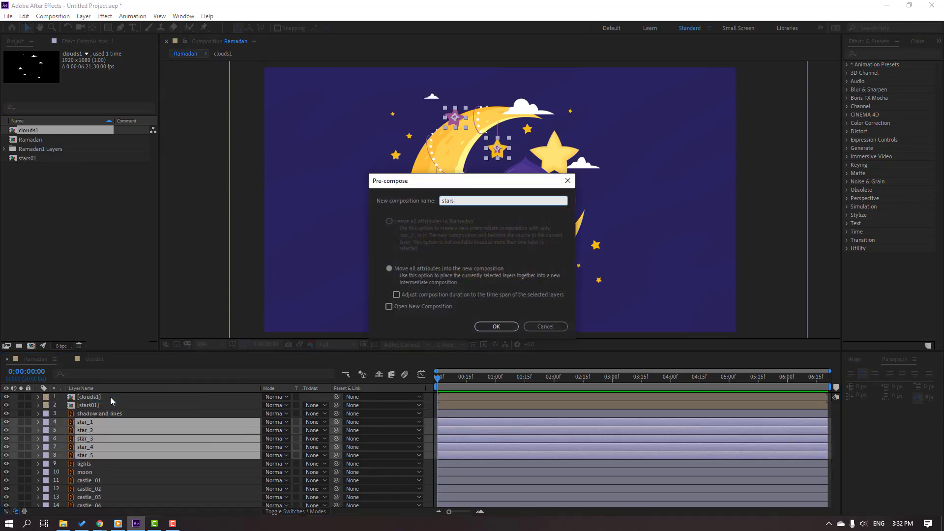
text(2)
click(495, 328)
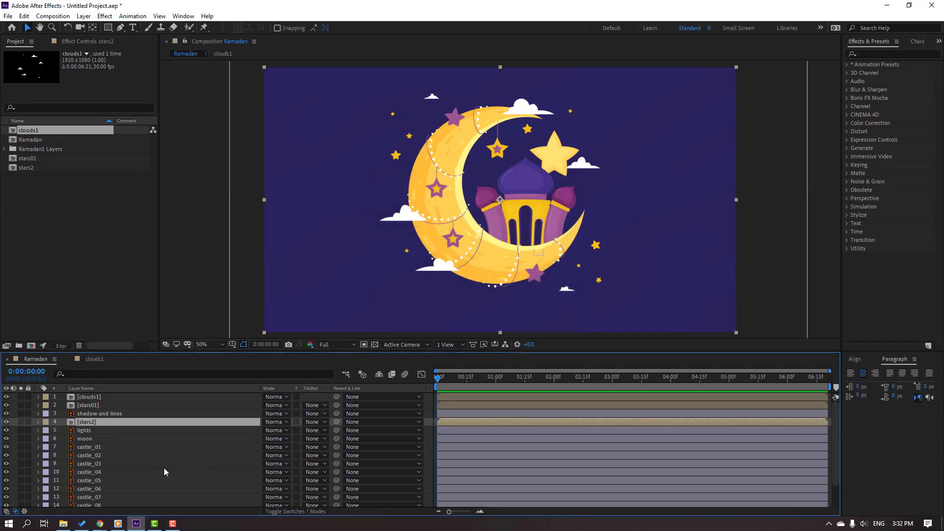
Step: Pre-compose the layers castle_01 through castle_08 together with the shadow and lines layer as castle, checking what they contain by toggling their visibility
scroll(139, 452, down, 1)
click(106, 422)
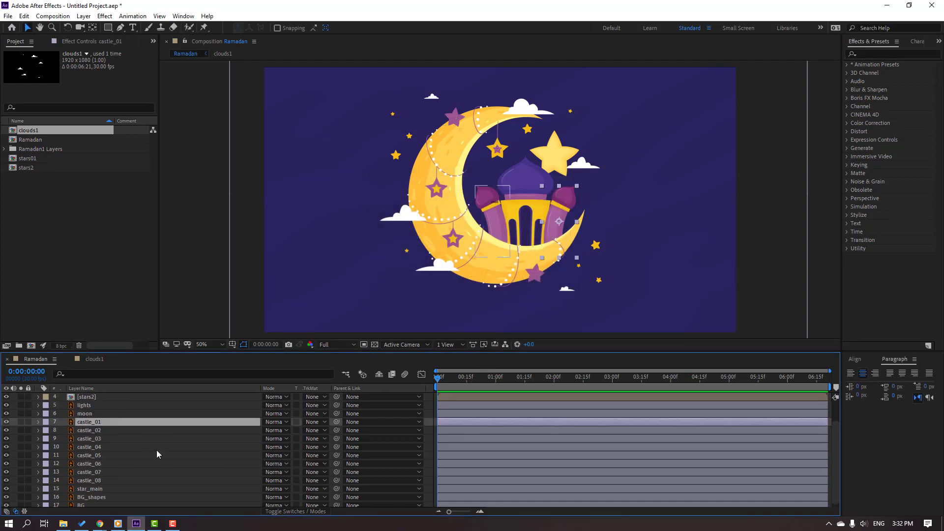
shift+click(88, 484)
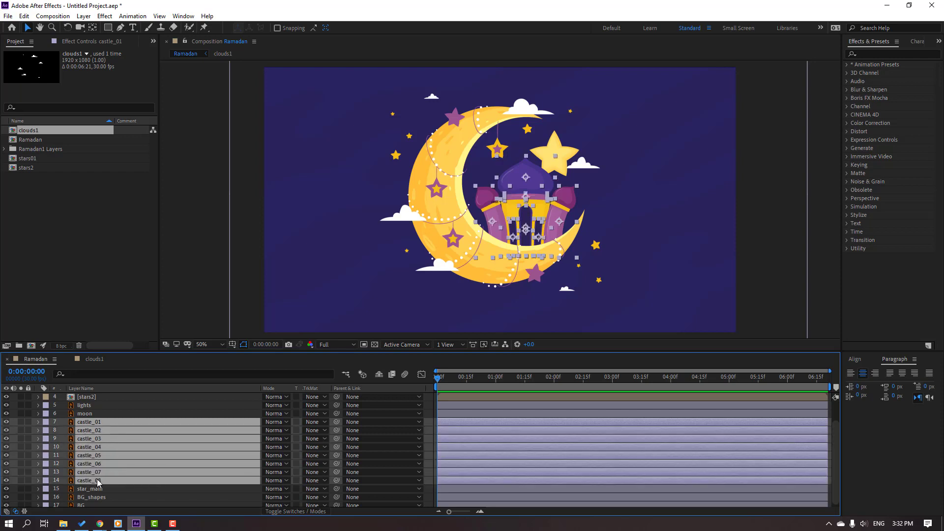
click(7, 422)
click(6, 422)
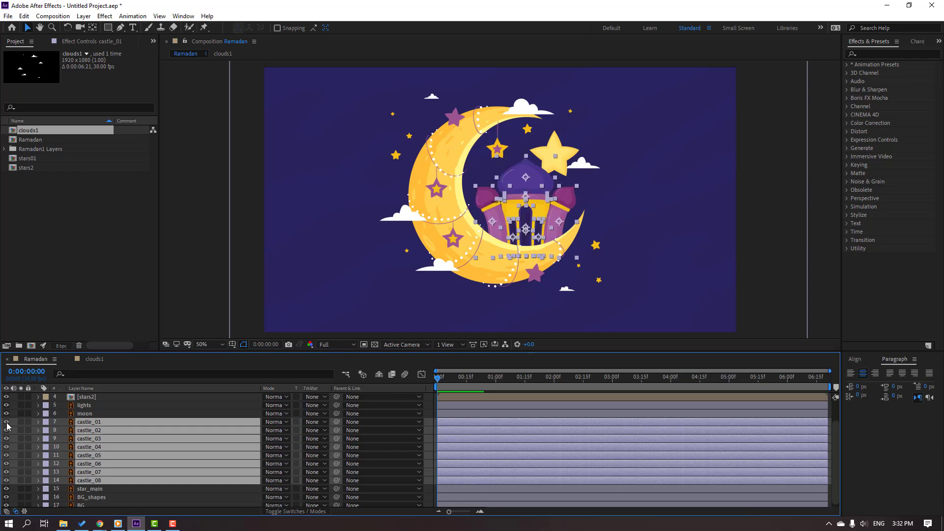
click(6, 422)
click(6, 422)
scroll(113, 471, up, 1)
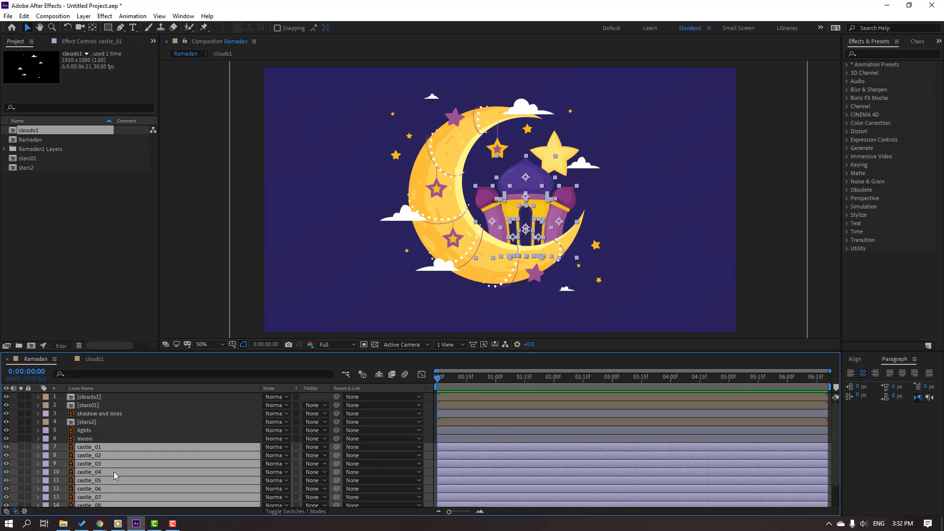
ctrl+click(108, 415)
click(6, 413)
click(6, 413)
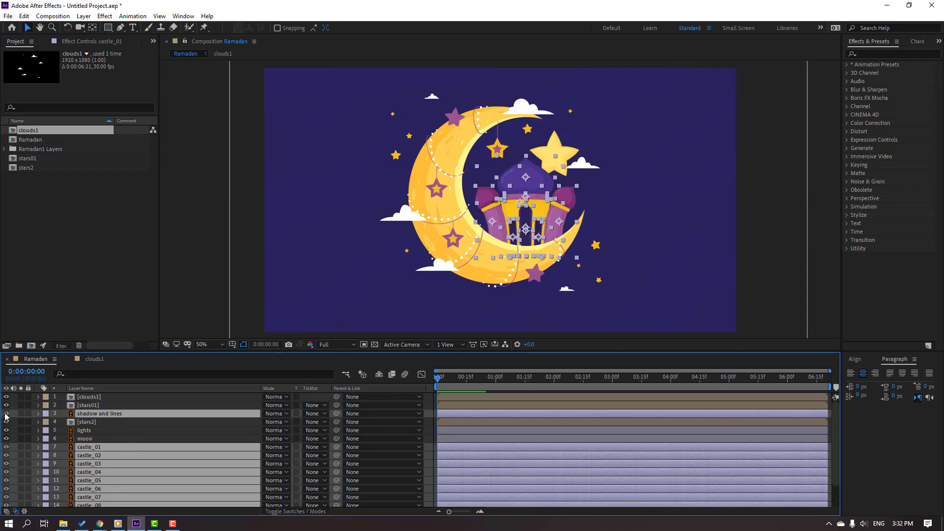
right_click(97, 469)
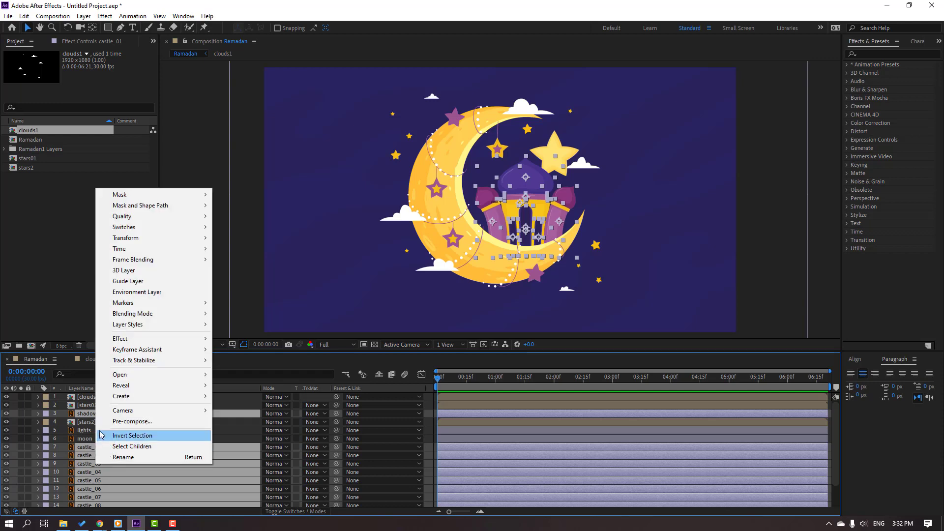
click(129, 421)
text(castle)
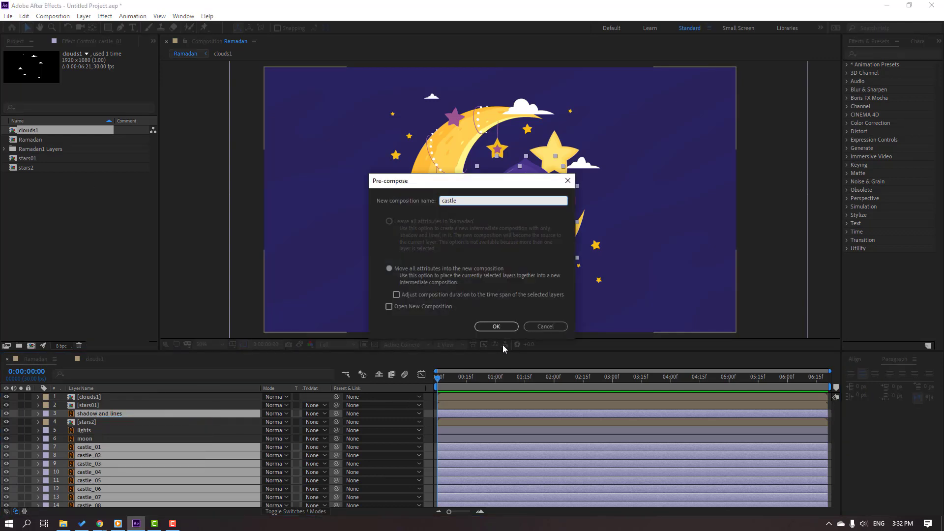
key(Return)
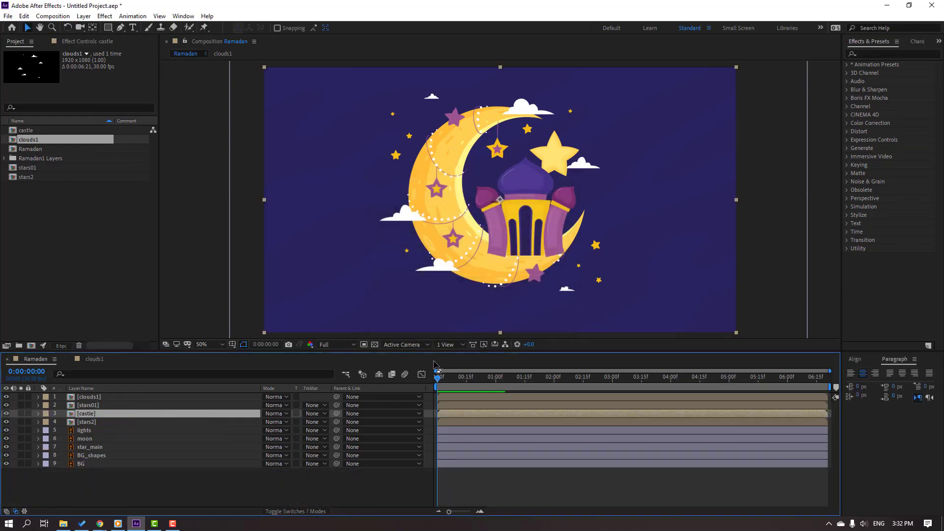
click(111, 488)
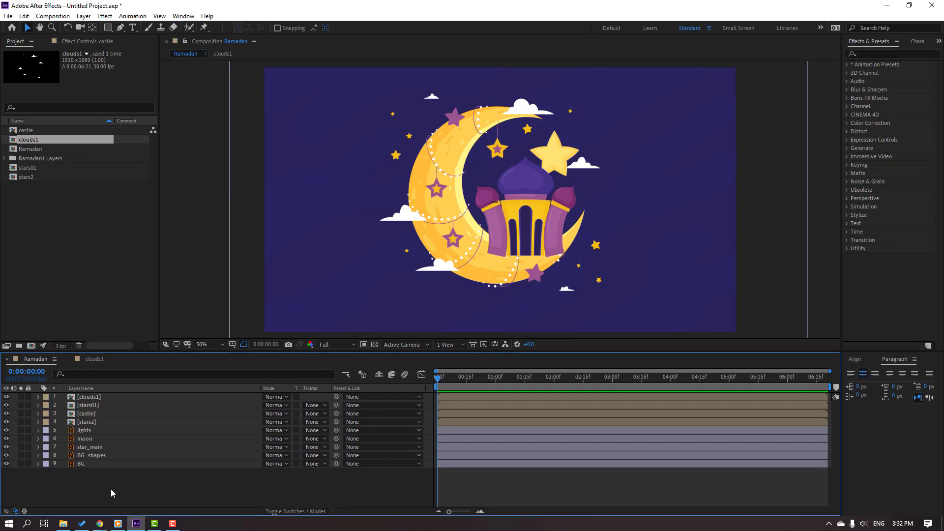
Step: Apply the Fill effect to the BG_shapes layer and set its color to white (FFFFFF)
click(93, 456)
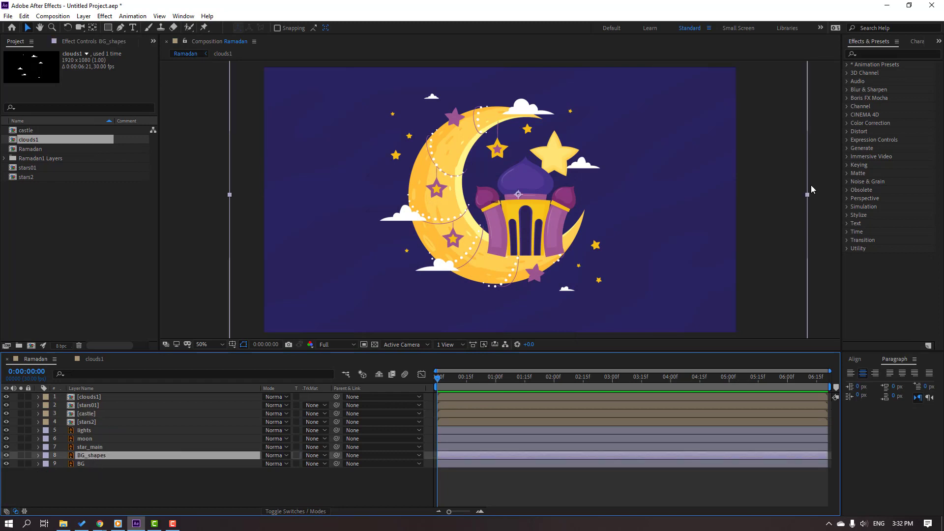
click(875, 54)
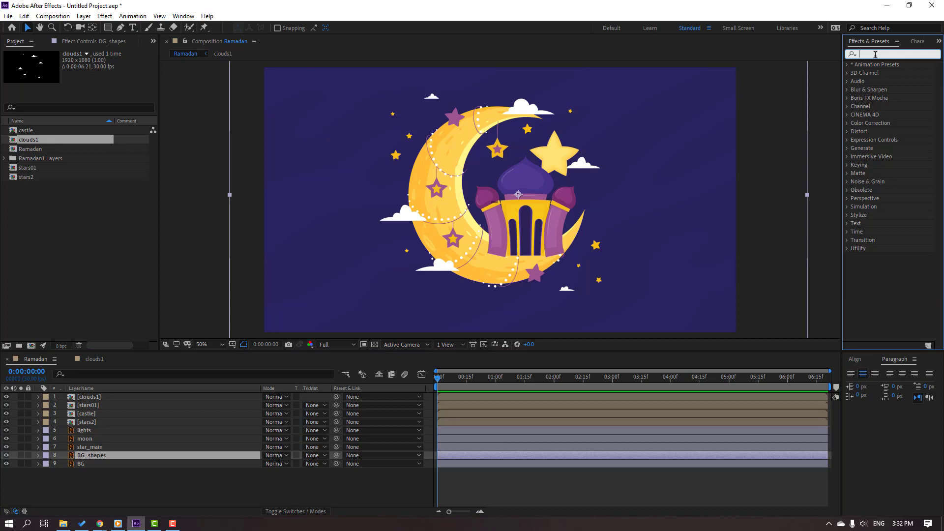
text(fill)
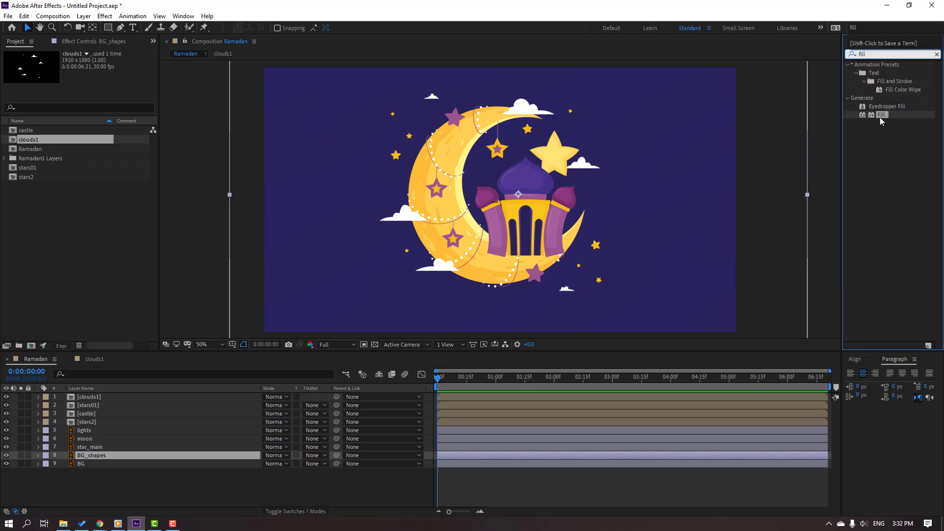
drag(881, 120, 91, 457)
click(92, 88)
drag(370, 302, 276, 241)
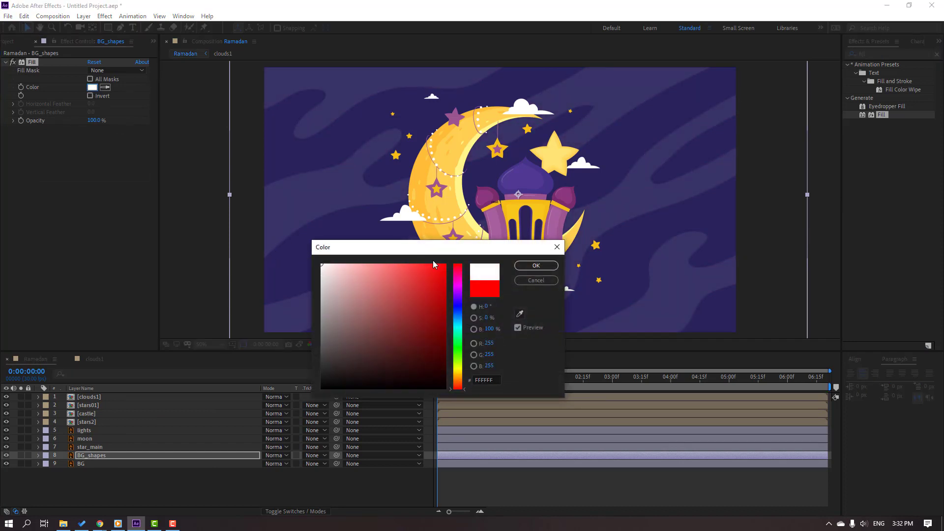
click(536, 265)
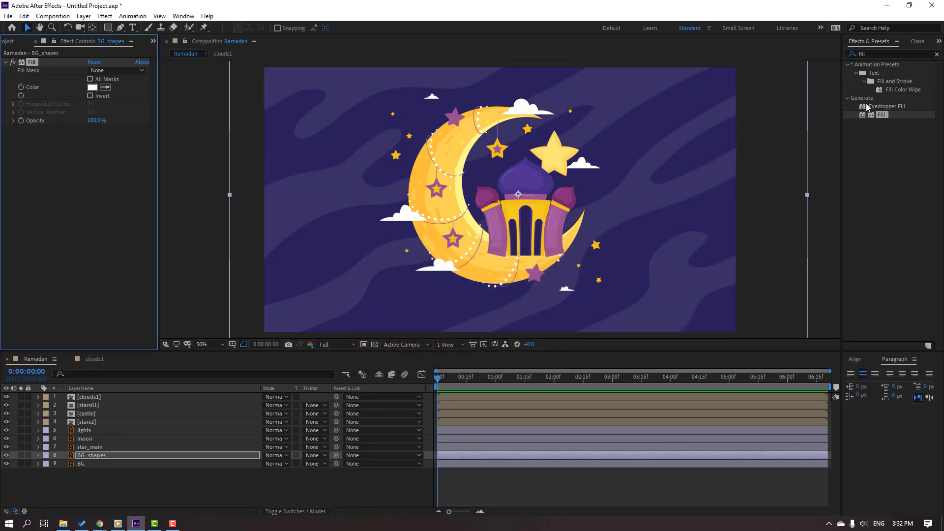
Step: Find the Wave Warp effect and apply it to the BG_shapes layer
click(872, 53)
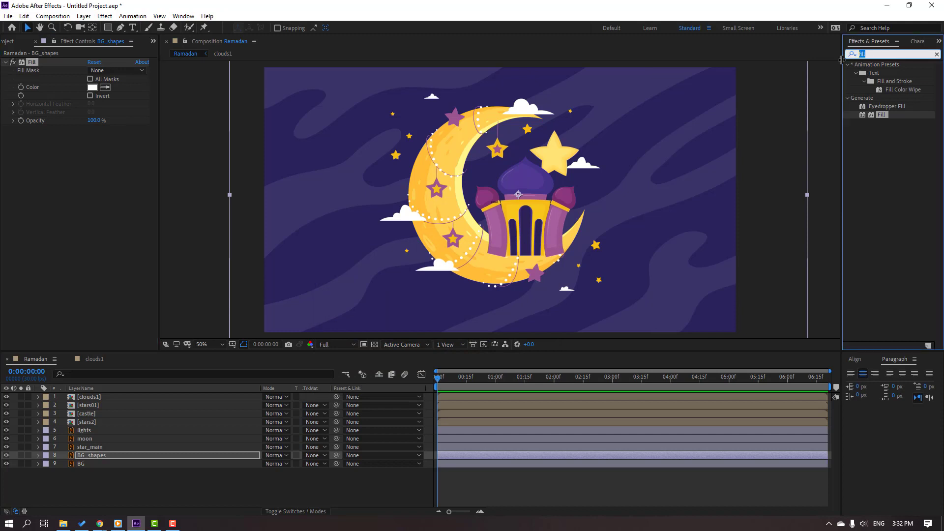
text(wave)
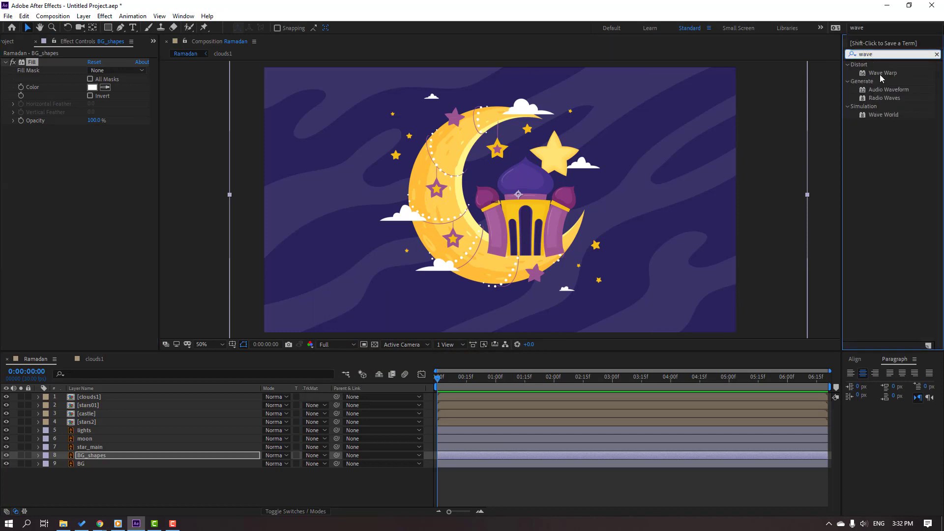
drag(880, 76, 94, 456)
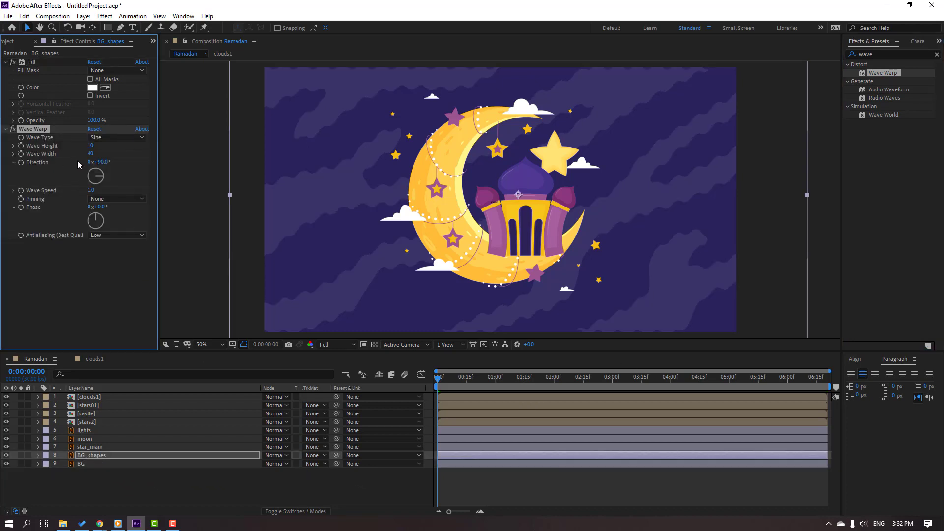
Step: Set the Wave Warp's Wave Height to 5 and Wave Width to 70 on BG_shapes, previewing the motion in between
drag(90, 153, 167, 156)
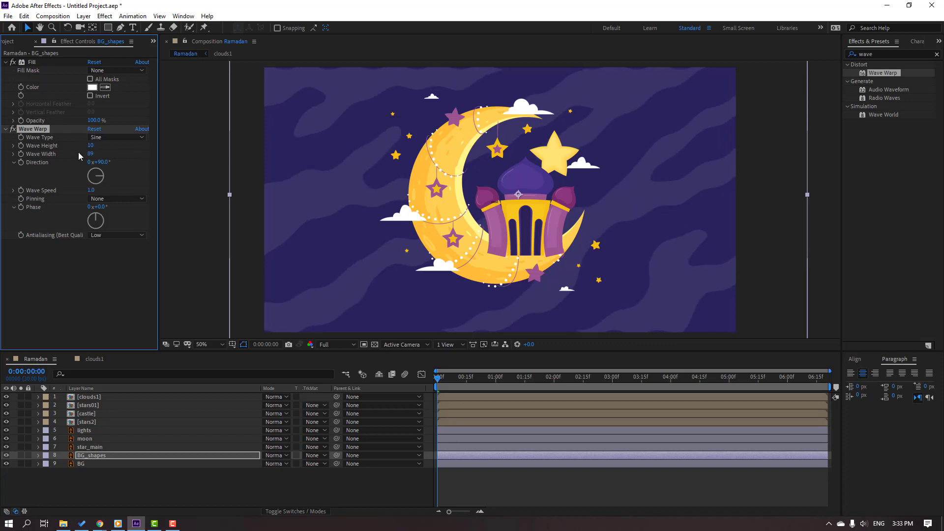
click(91, 145)
text(5)
key(space)
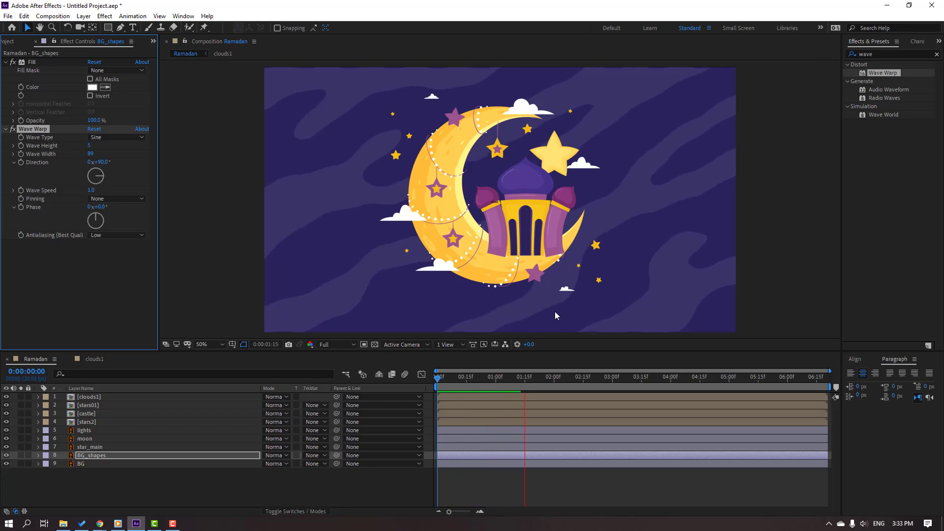
key(space)
click(90, 154)
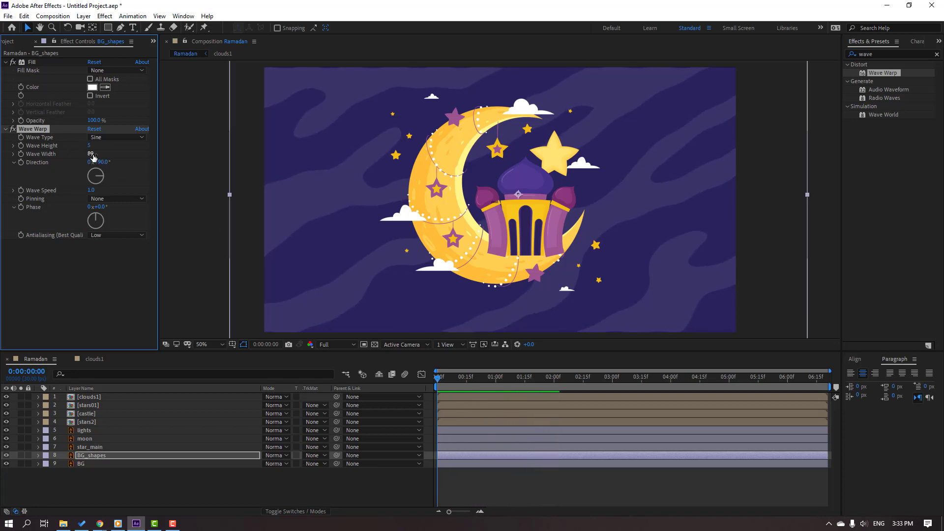
text(70)
key(Return)
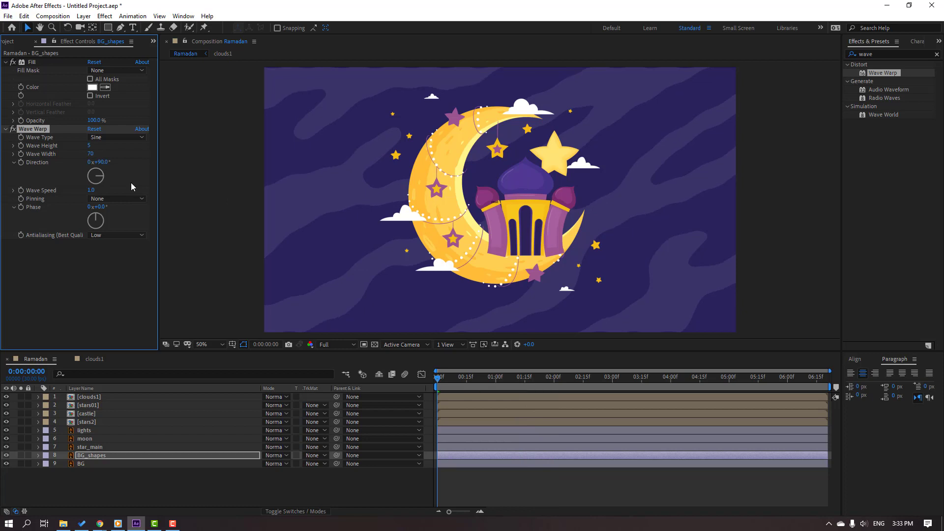
Step: Scrub through the start of the animation to check the background motion, and lock the BG and BG_shapes layers
click(470, 378)
drag(485, 381, 427, 376)
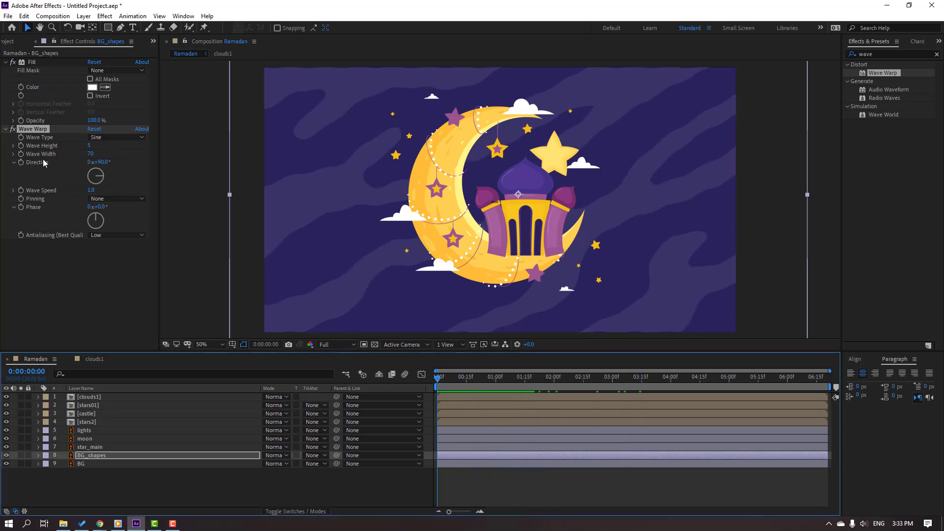
click(85, 495)
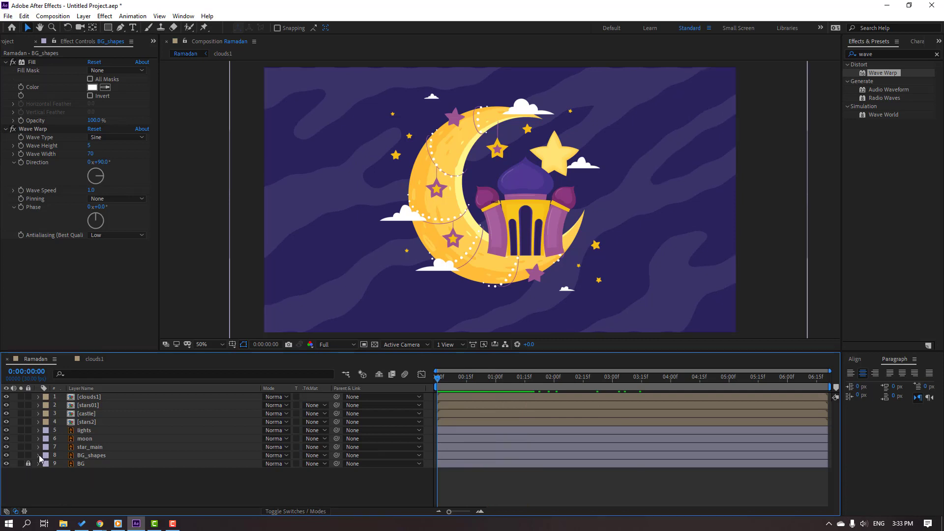
click(28, 463)
click(28, 456)
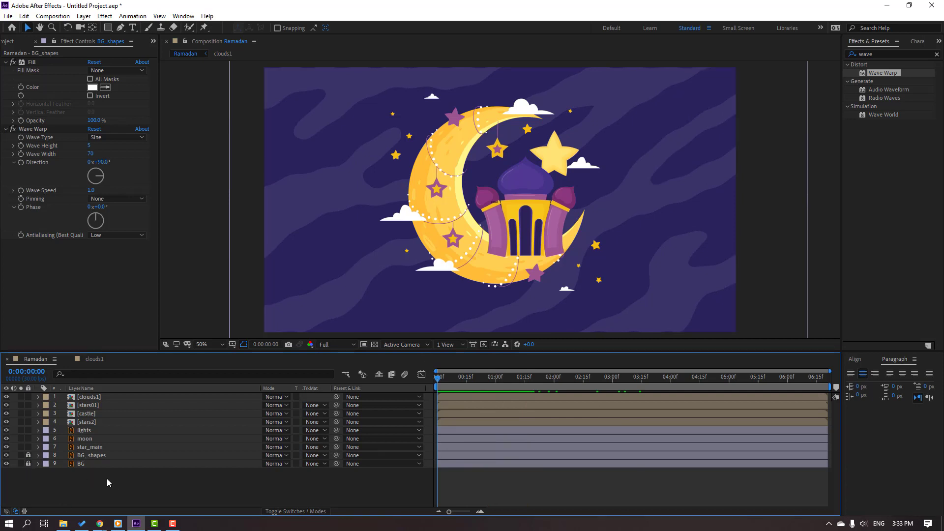
Step: Add the expression wiggle(1,5) to the star_main layer's Rotation and preview the animation
click(89, 448)
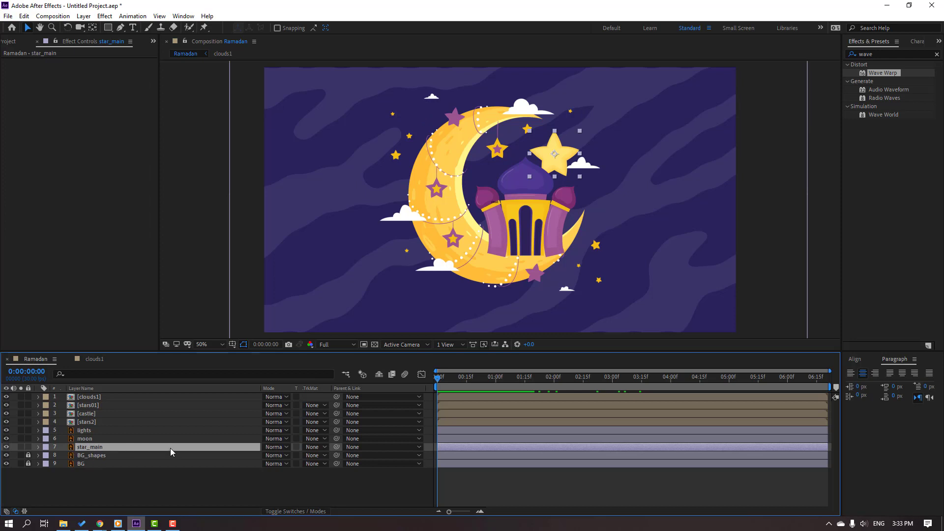
key(r)
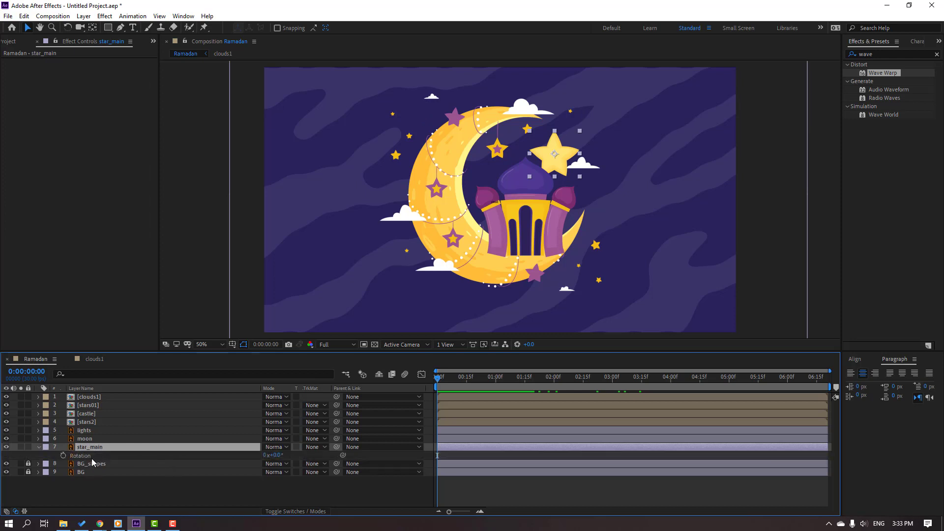
alt+click(63, 456)
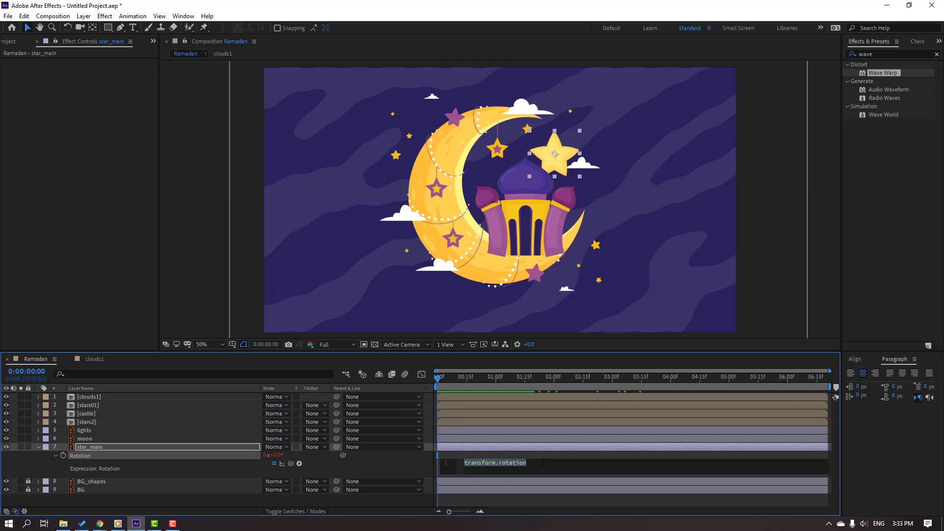
text(wigg)
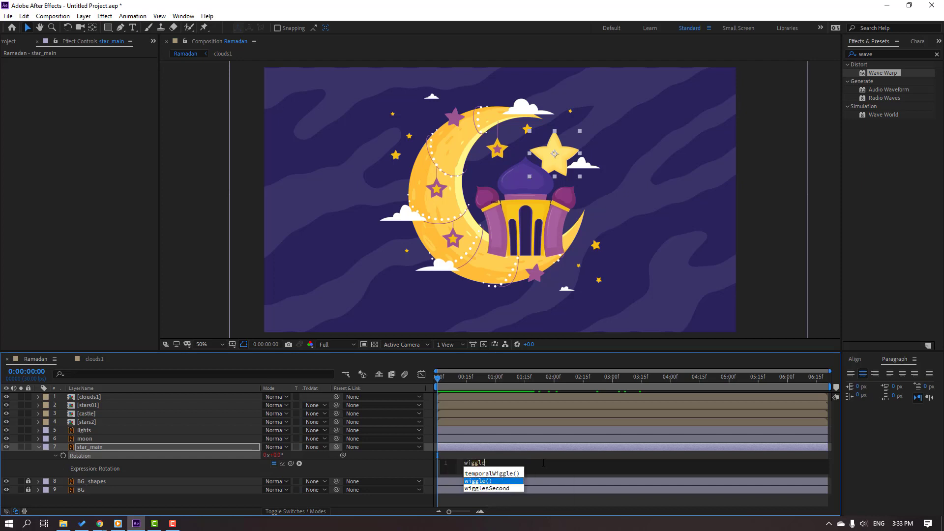
text(le)
key(Return)
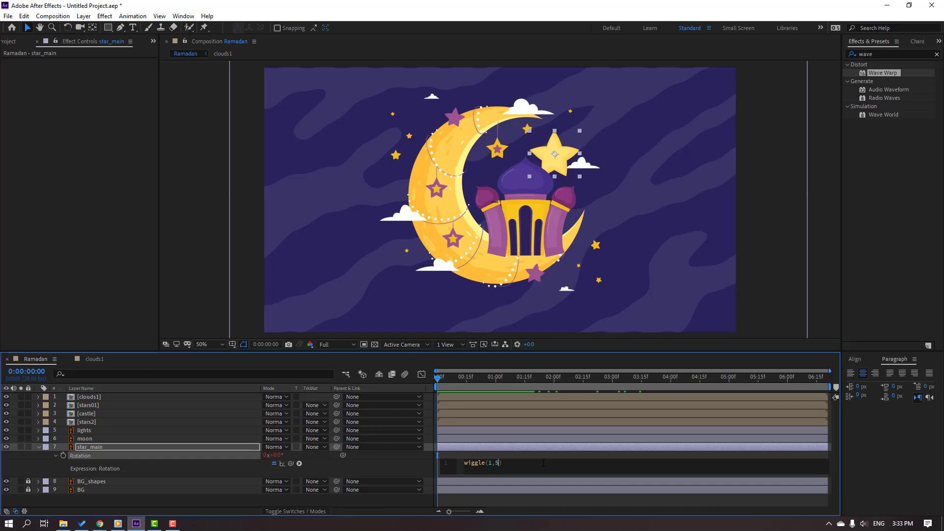
click(533, 449)
key(space)
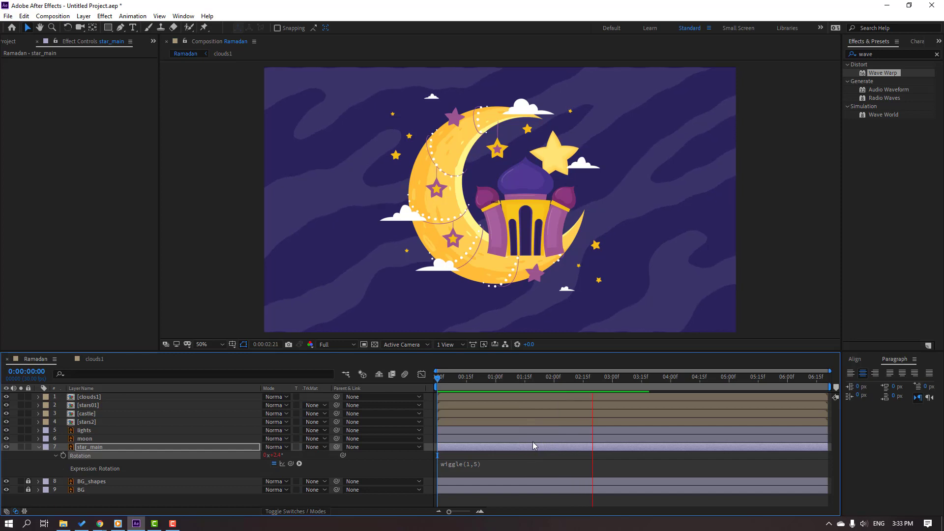
Step: Change star_main's Rotation expression to wiggle(2,5), preview the result and collapse the layer's properties
click(509, 377)
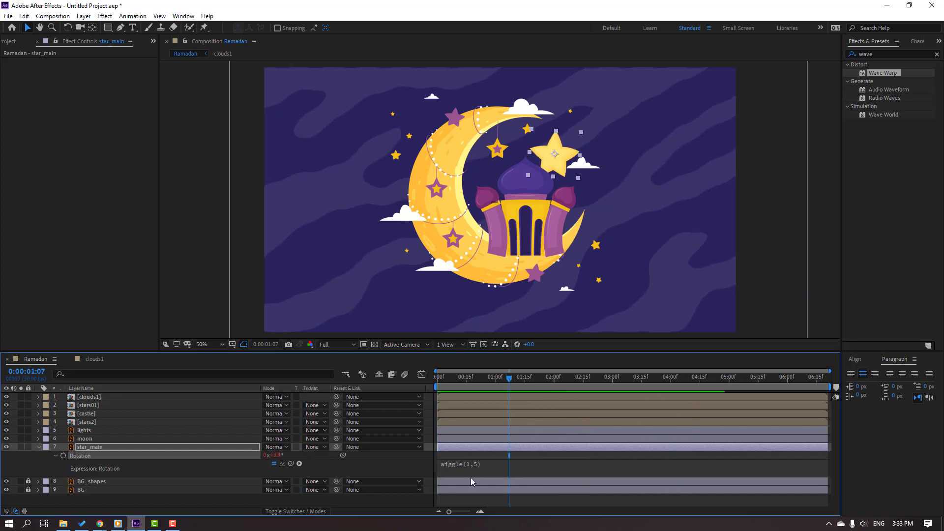
click(476, 467)
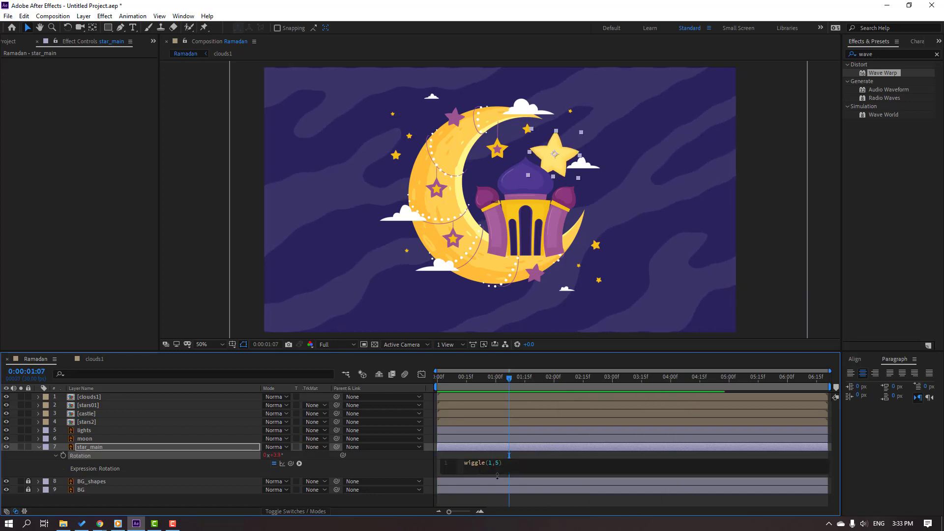
click(497, 476)
key(space)
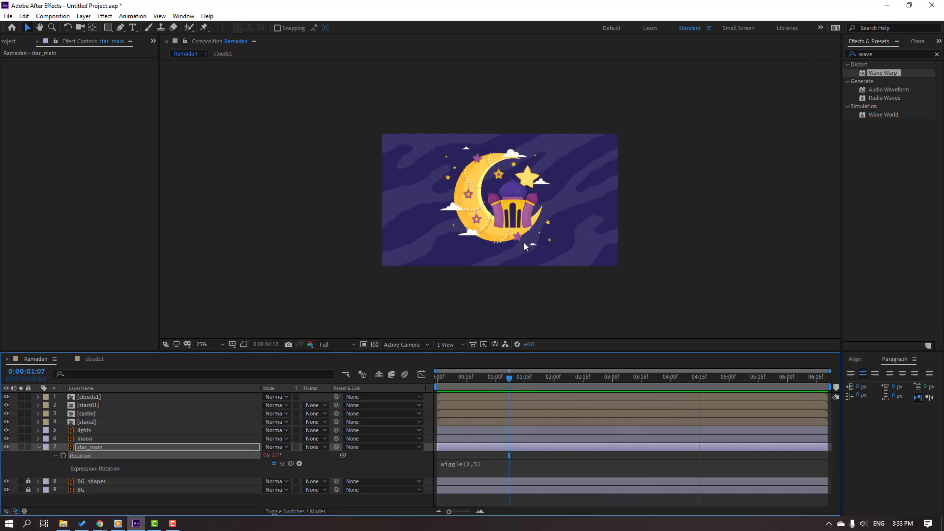
key(space)
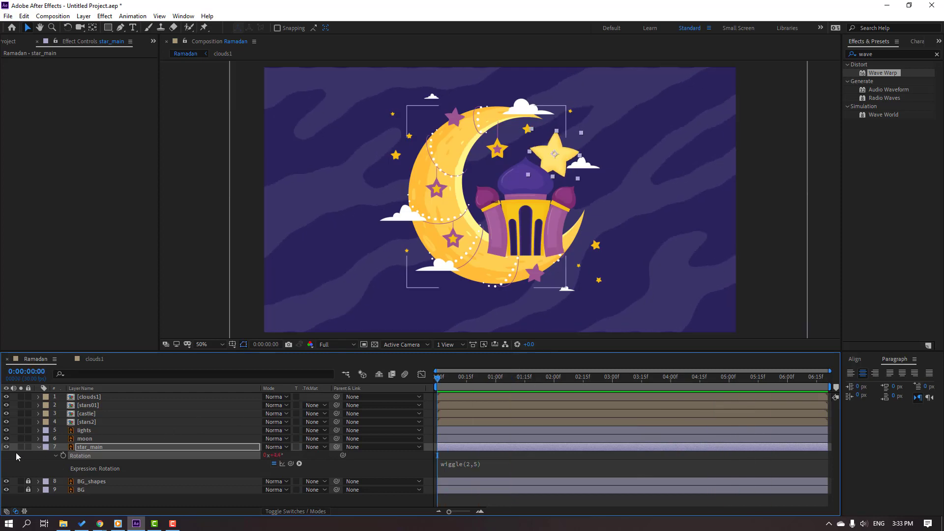
click(38, 447)
click(93, 488)
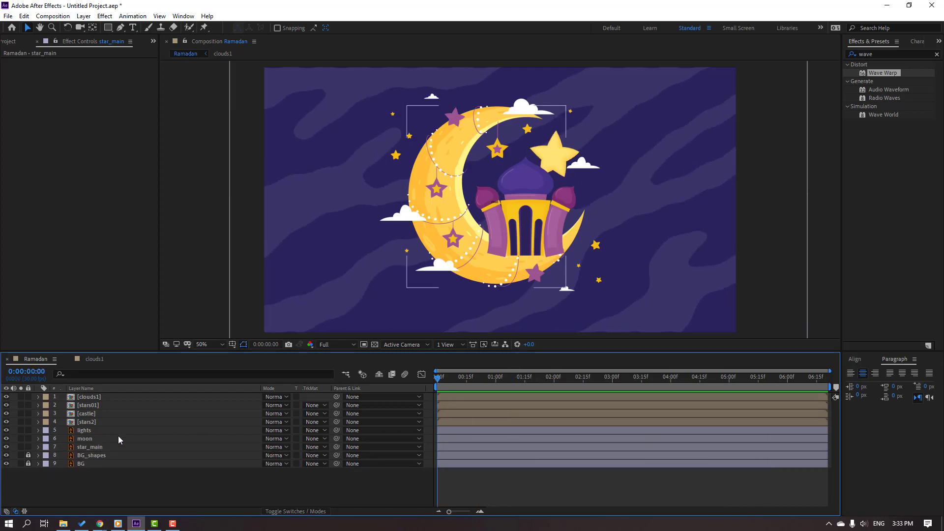
Step: Open the castle pre-composition, enlarge the view of the castle and bring up the Animation Composer 3 Anchor Point Mover
double_click(89, 414)
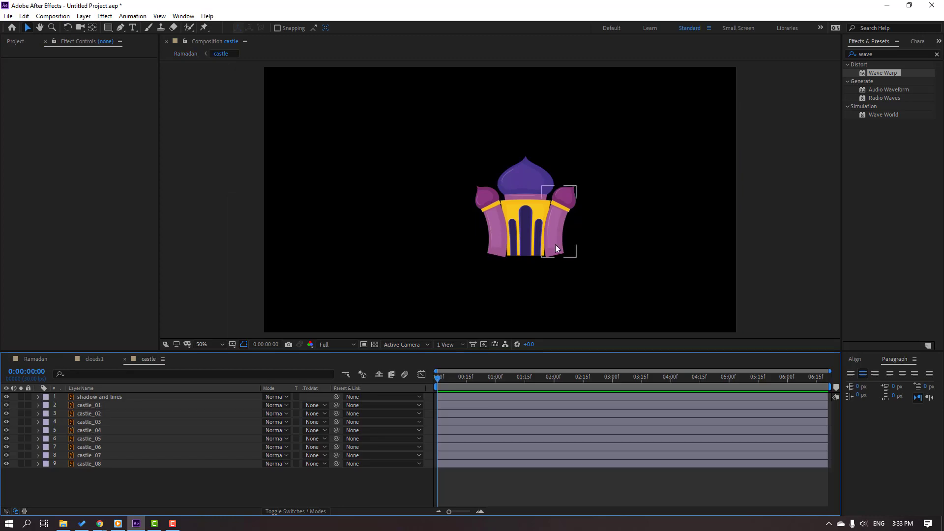
scroll(556, 244, up, 2)
drag(400, 270, 391, 253)
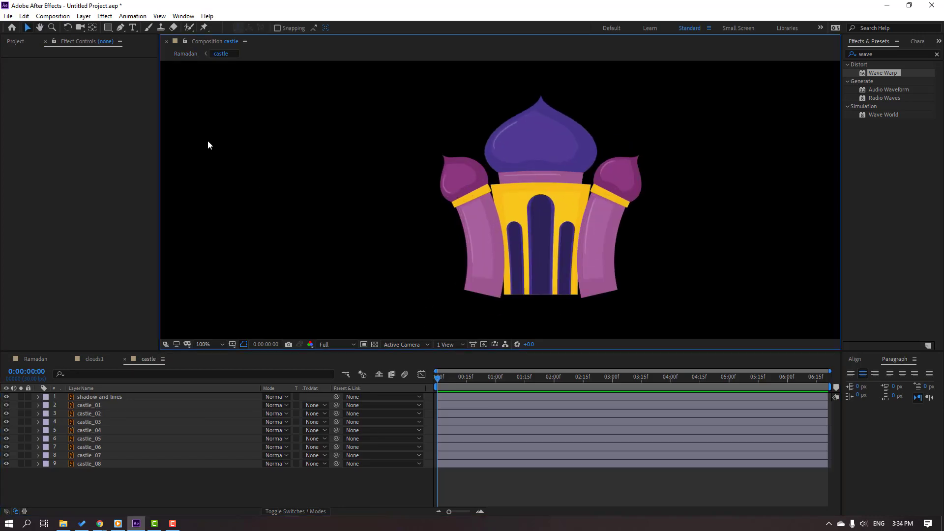
click(183, 15)
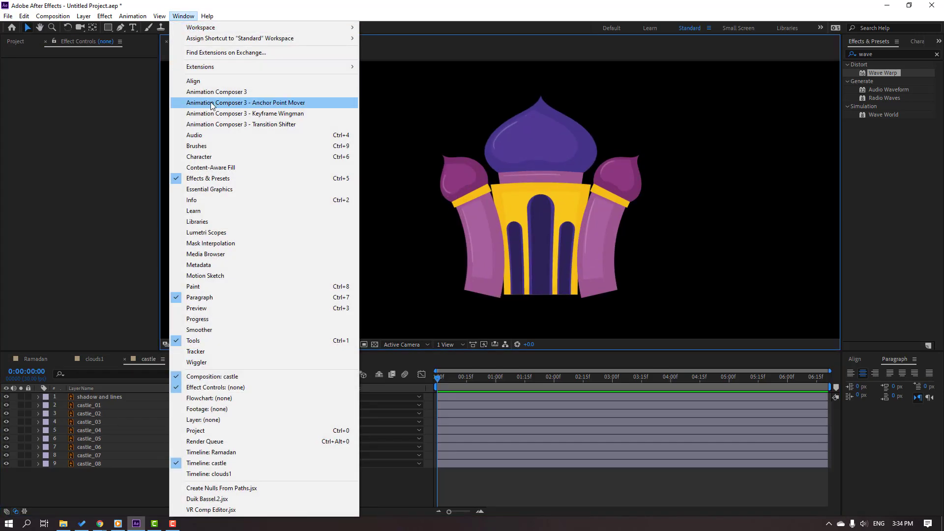
click(294, 105)
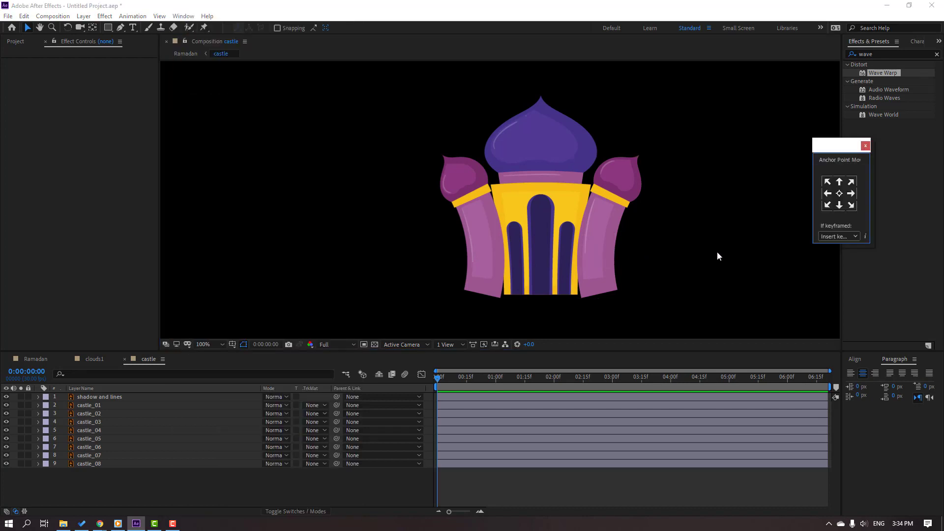
Step: Identify the castle_08 dome by toggling its visibility, and move its anchor point to the bottom centre
click(89, 466)
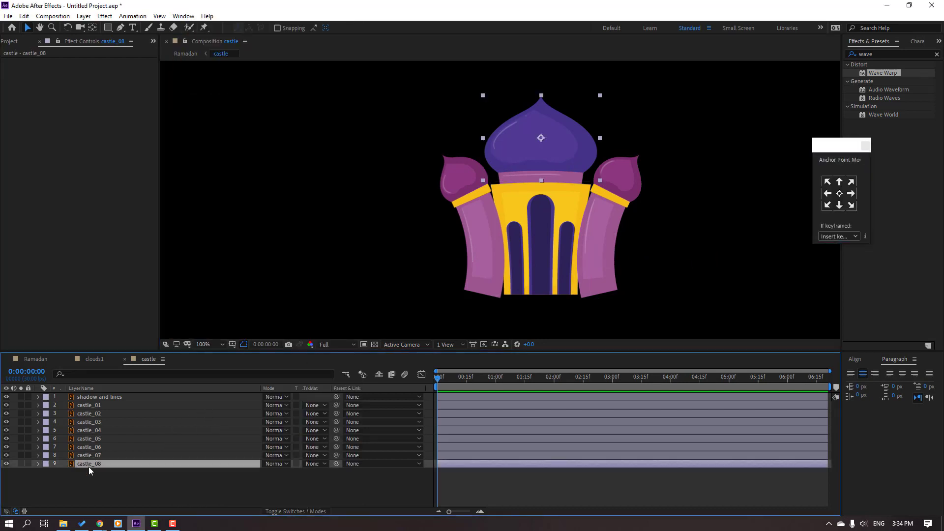
click(3, 466)
click(5, 465)
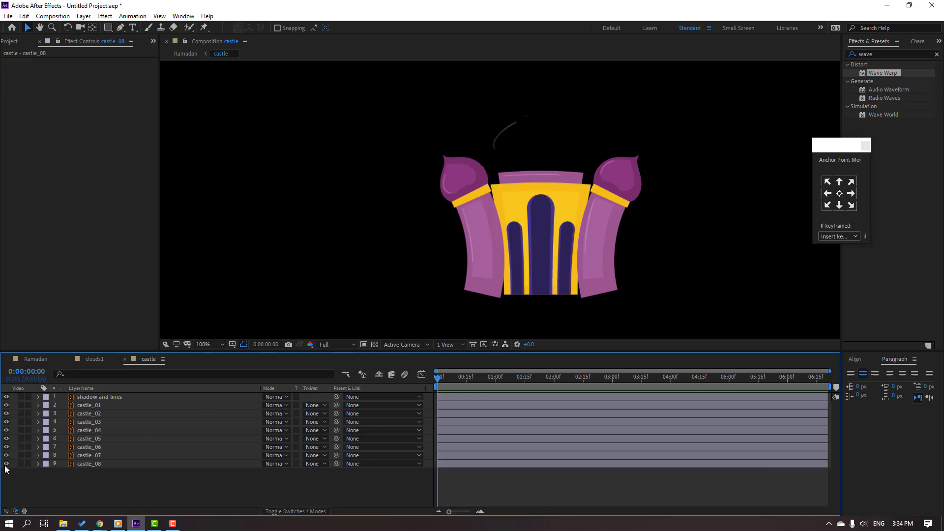
click(4, 464)
click(75, 465)
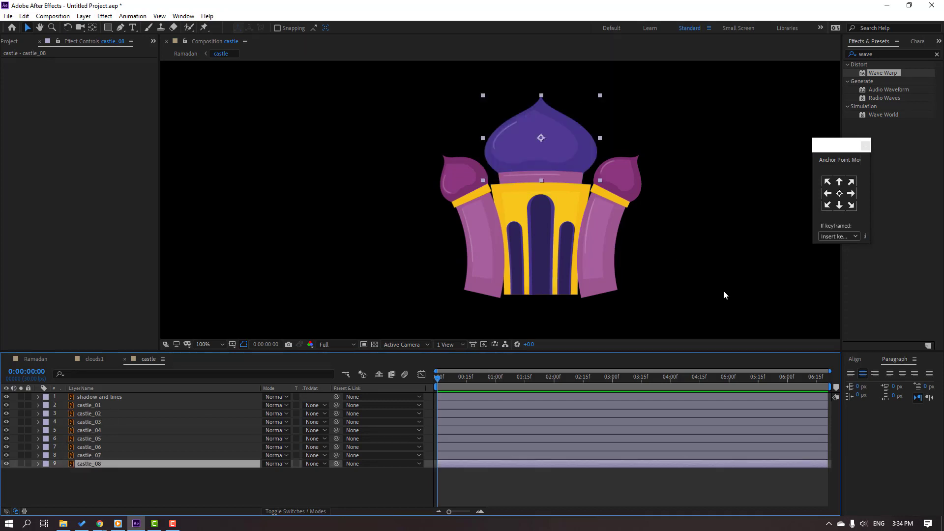
click(839, 208)
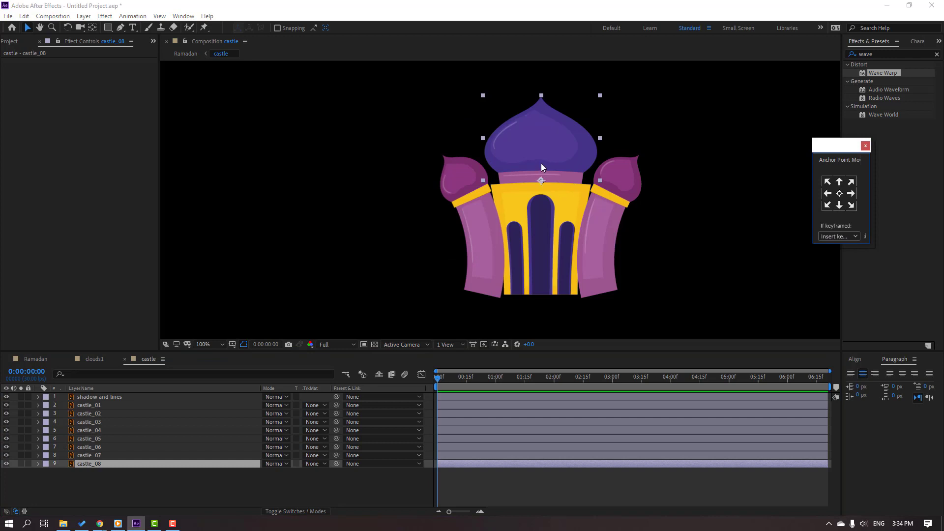
mouse_move(522, 163)
mouse_down()
mouse_move(528, 129)
mouse_move(520, 154)
mouse_up()
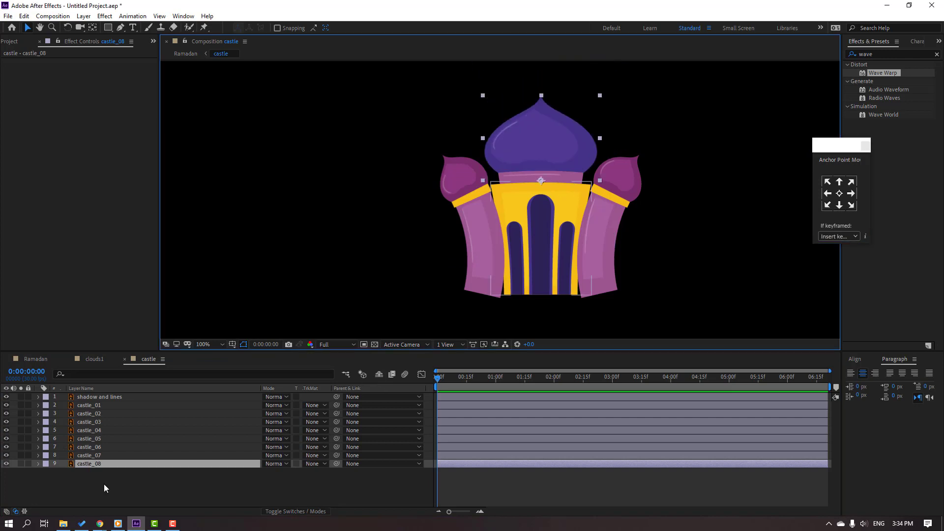
Step: Move castle_07's anchor point to the middle of its right edge and castle_06's anchor point to its bottom centre
click(95, 456)
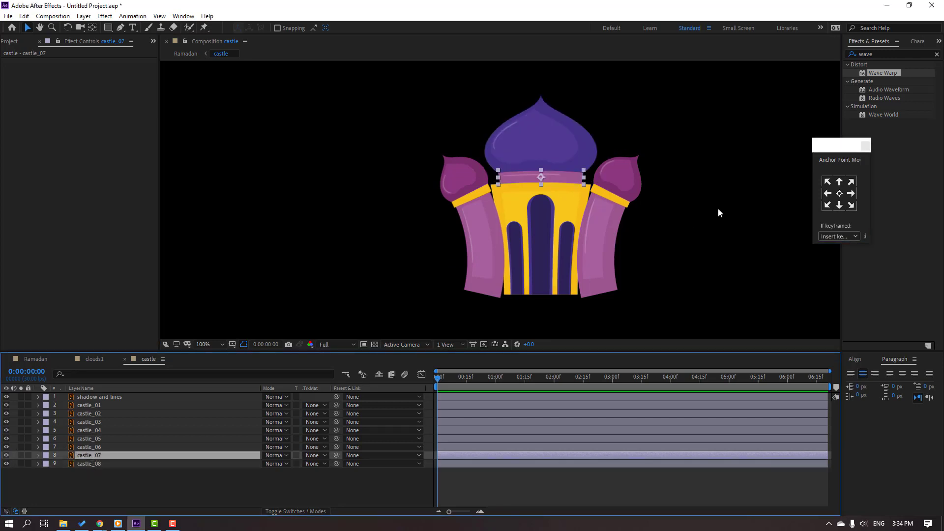
click(850, 193)
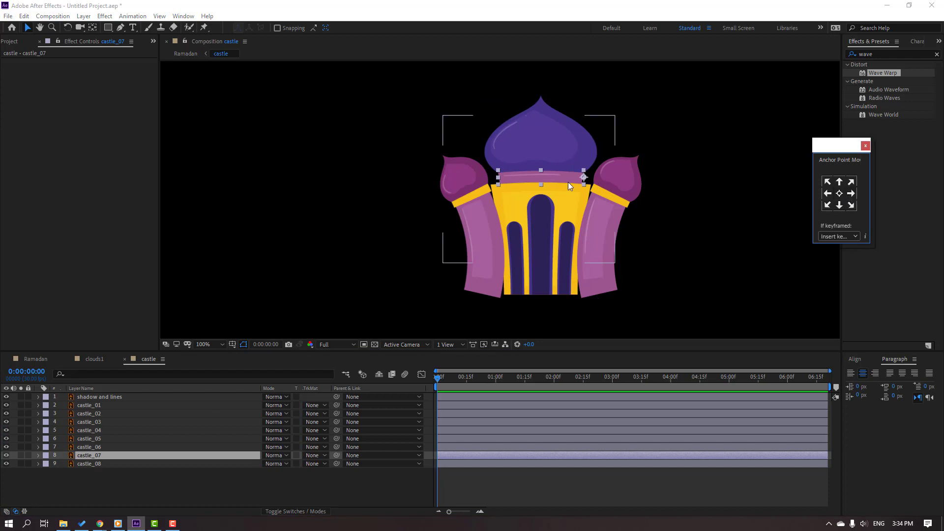
click(90, 448)
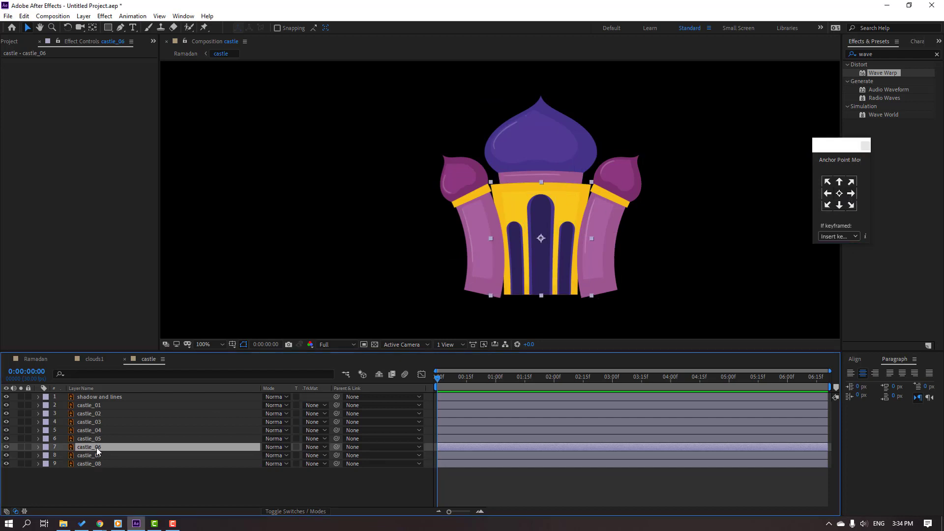
click(6, 448)
click(6, 447)
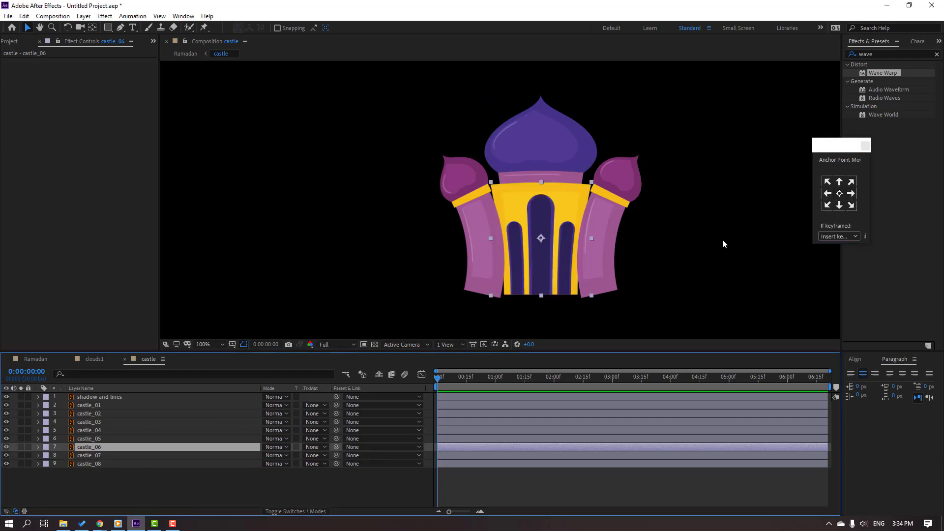
click(840, 207)
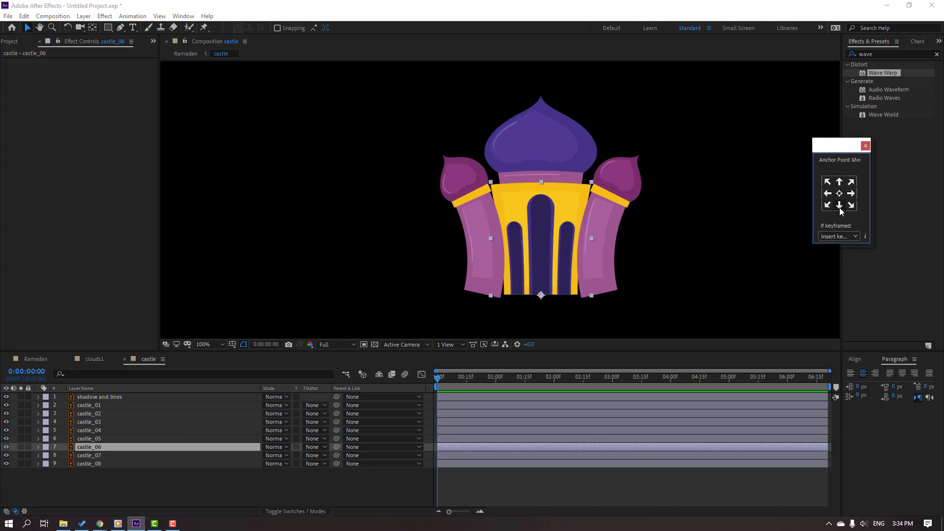
Step: Move the anchor points of the door and window layers castle_05, castle_04 and castle_03 to their bottom centres
click(89, 439)
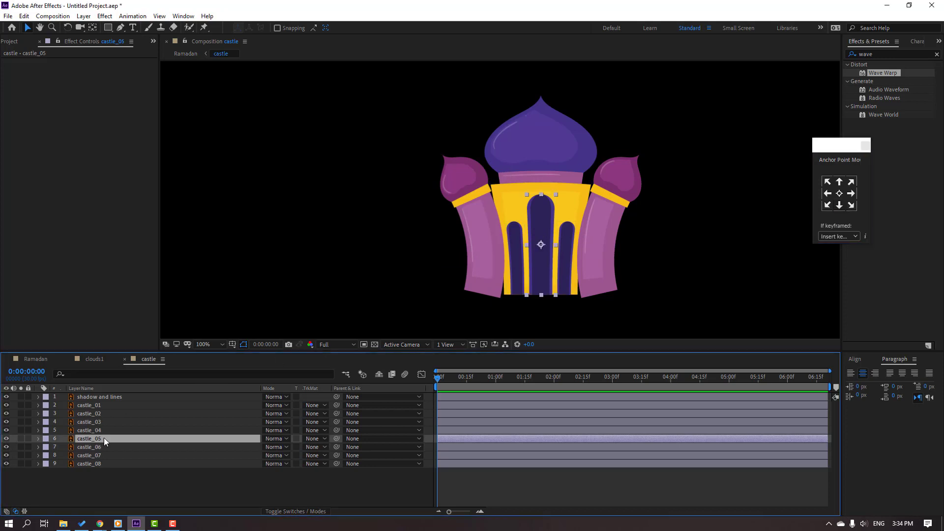
click(5, 440)
click(841, 209)
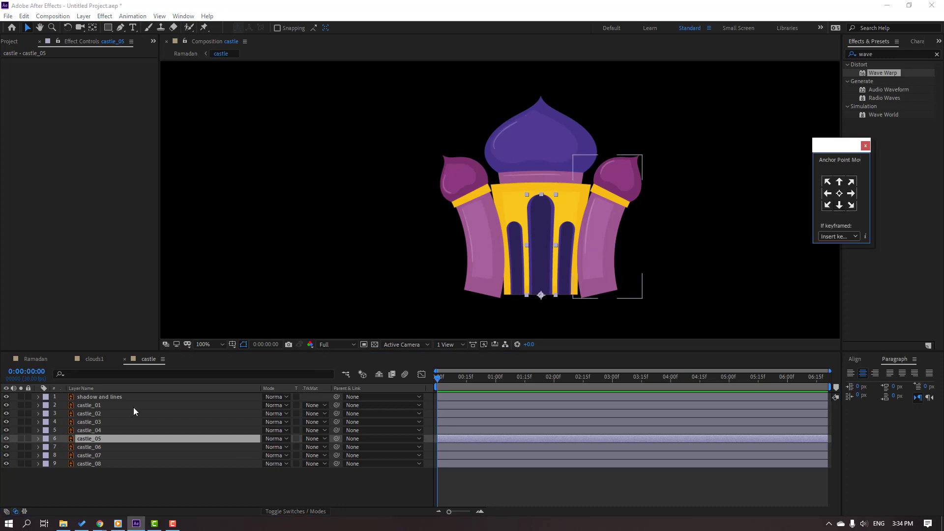
click(94, 429)
shift+click(99, 422)
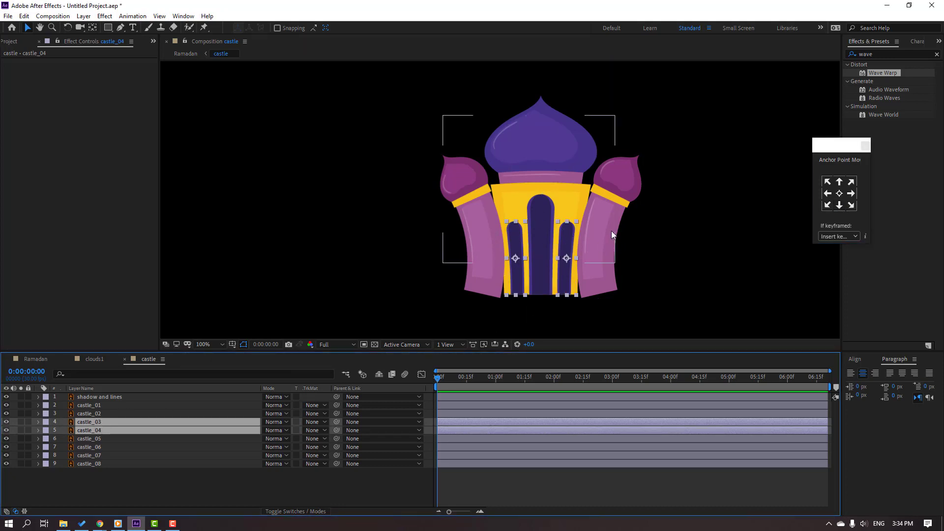
click(840, 206)
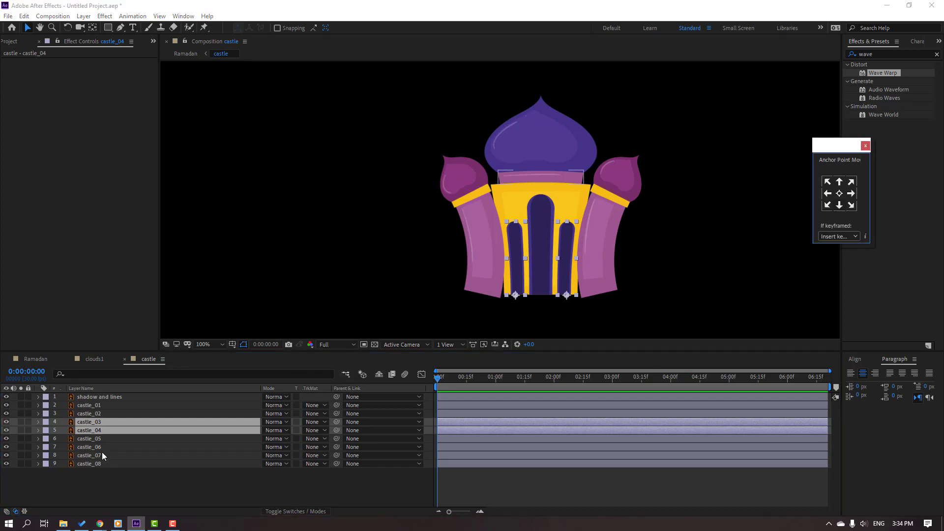
Step: Move the anchor points of the two side tower layers, castle_02 and castle_01, to their bottom centres
click(87, 415)
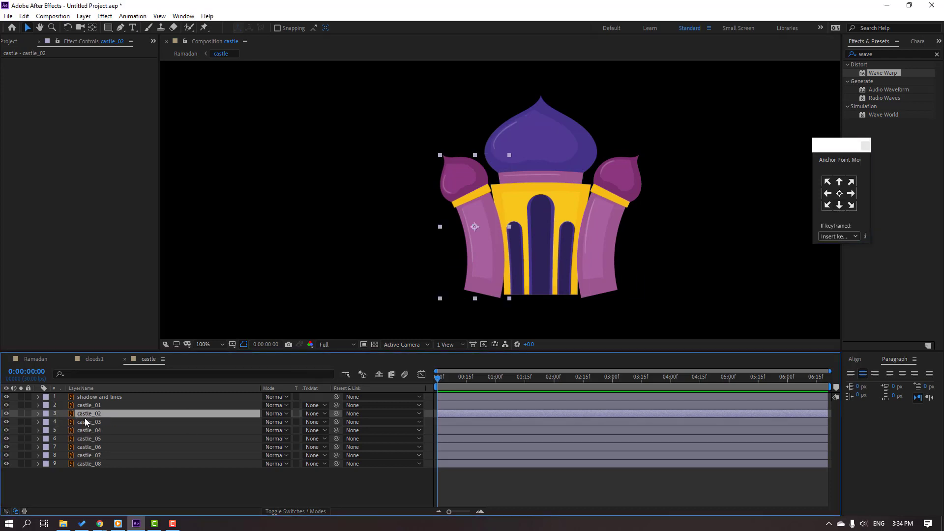
click(839, 205)
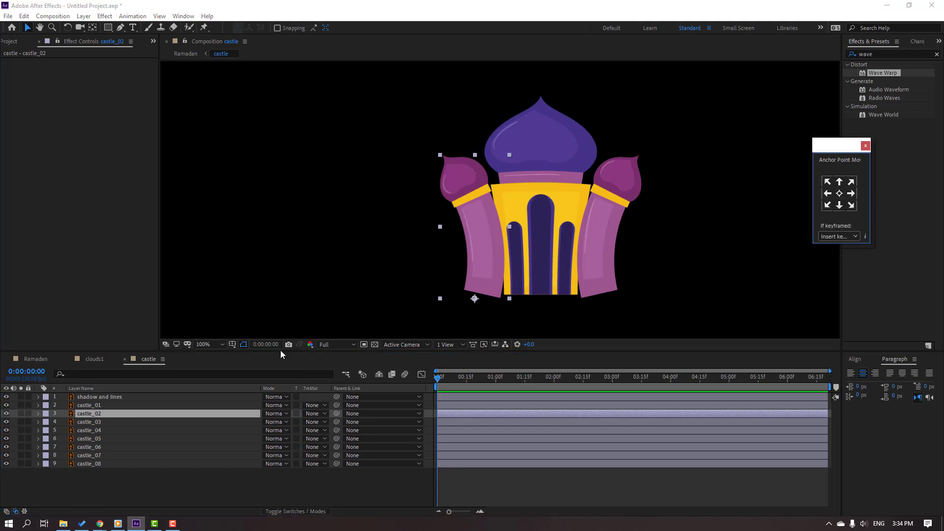
click(607, 236)
click(830, 205)
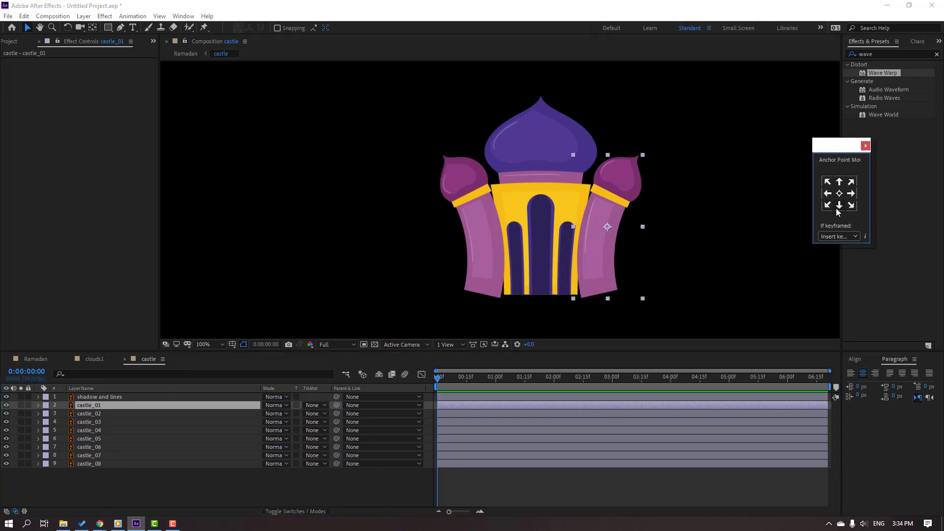
Step: Keyframe the shadow and lines layer's opacity from 0% at 1:00 to 100% at 2:07, and preview the fade-in
click(93, 397)
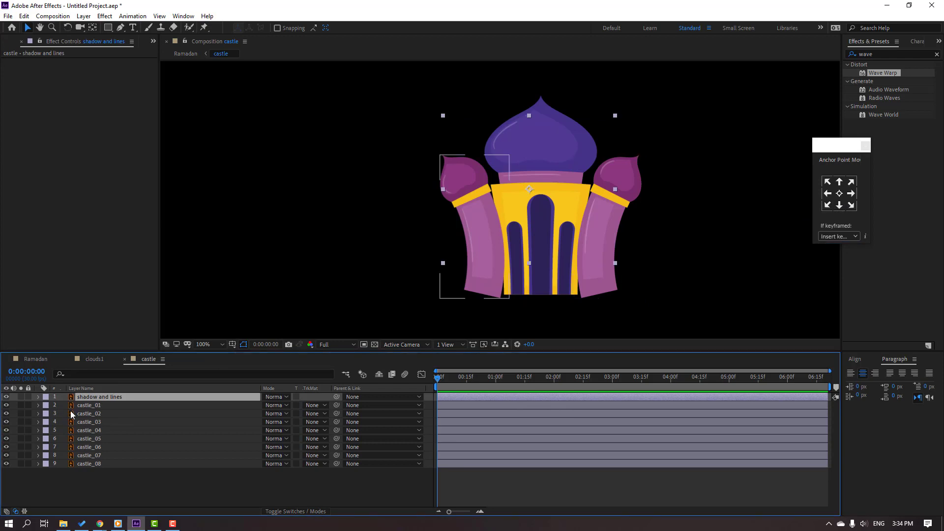
key(t)
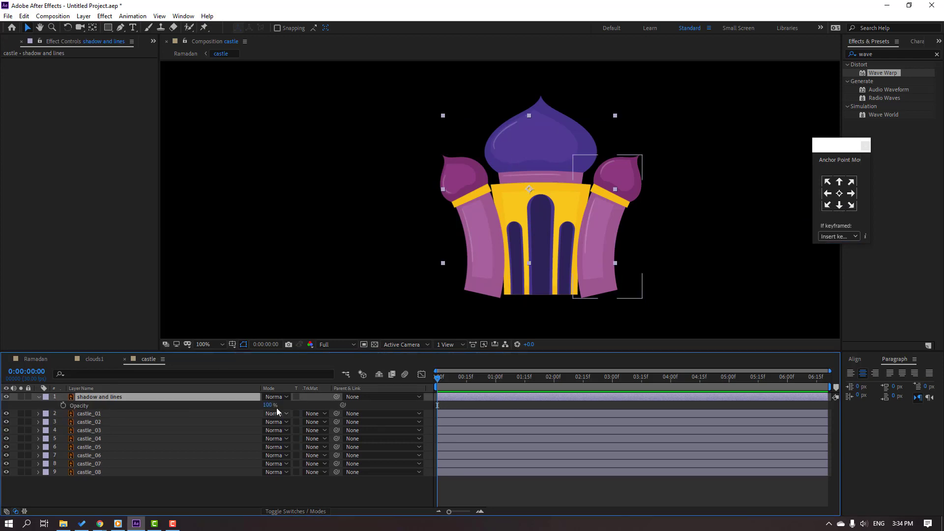
click(273, 405)
text(0)
key(Return)
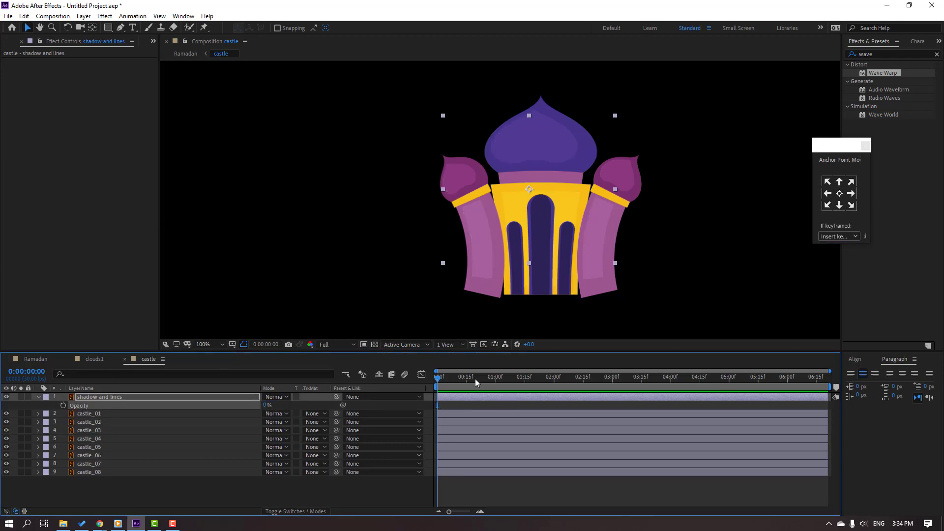
drag(450, 376, 496, 377)
click(63, 405)
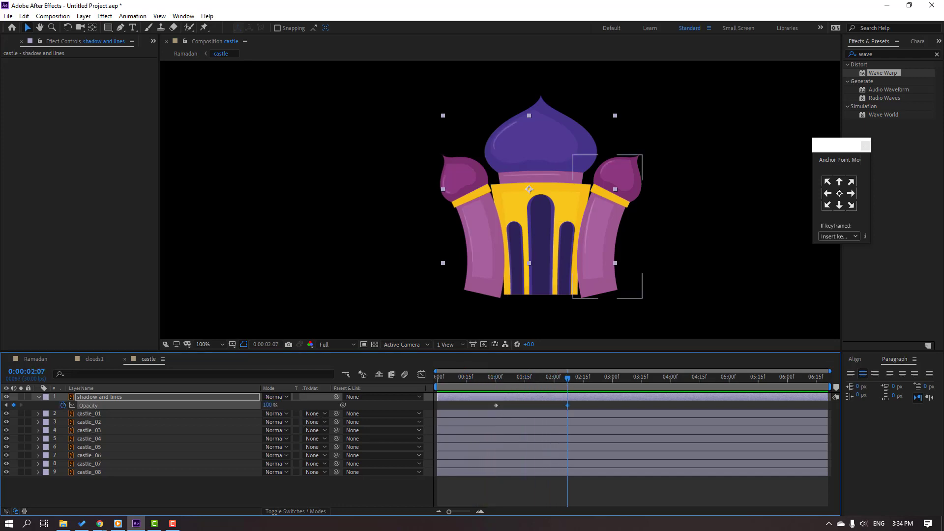
key(space)
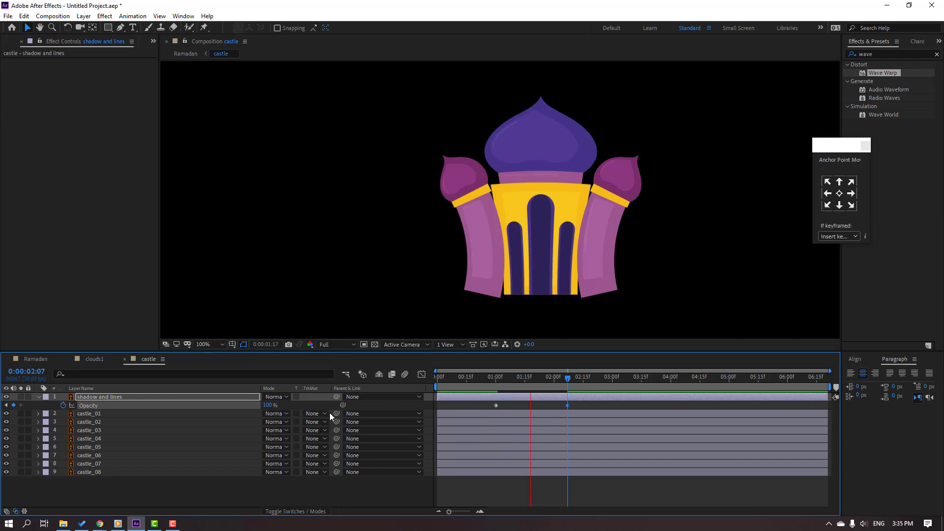
key(space)
click(38, 396)
click(316, 503)
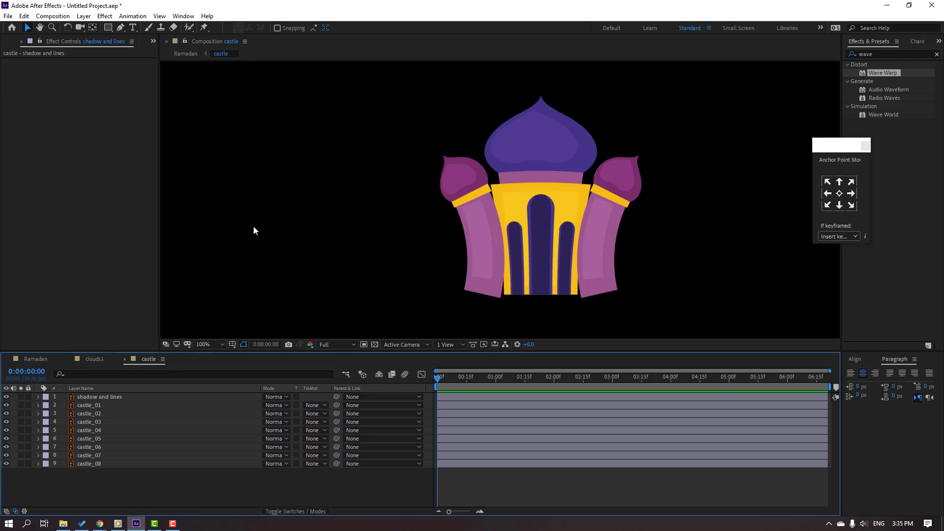
Step: Open Animation Composer 3 and choose the Overshoot Scale From Anchor Point preset among the Transitions - 2D Layer starter presets
click(179, 16)
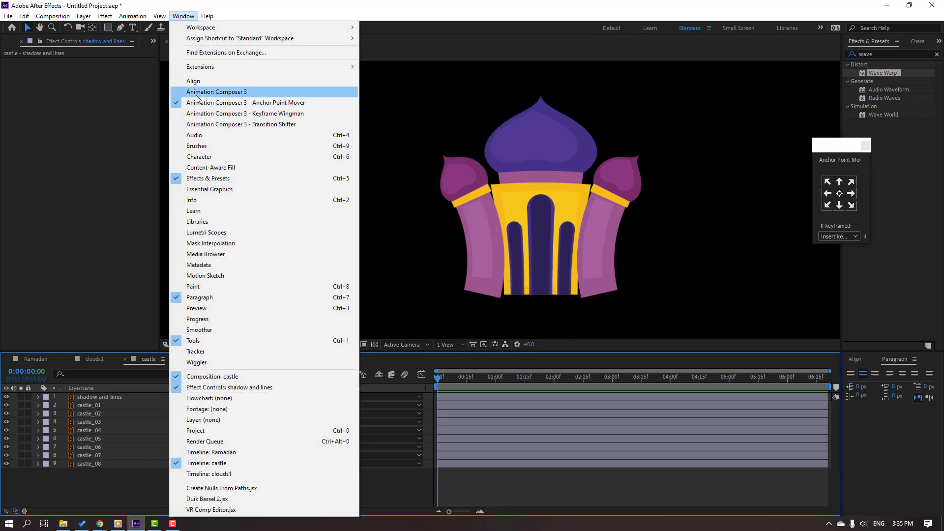
click(236, 92)
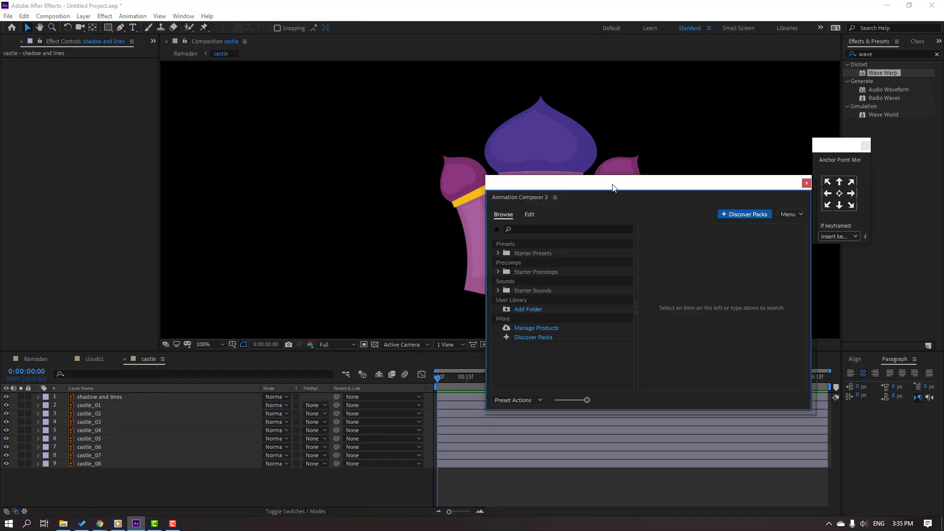
drag(612, 187, 635, 281)
click(535, 342)
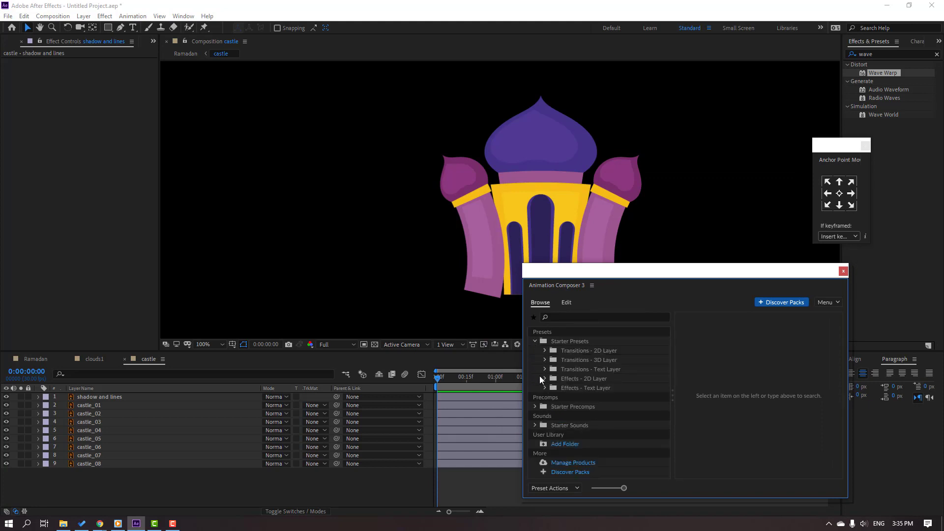
click(544, 351)
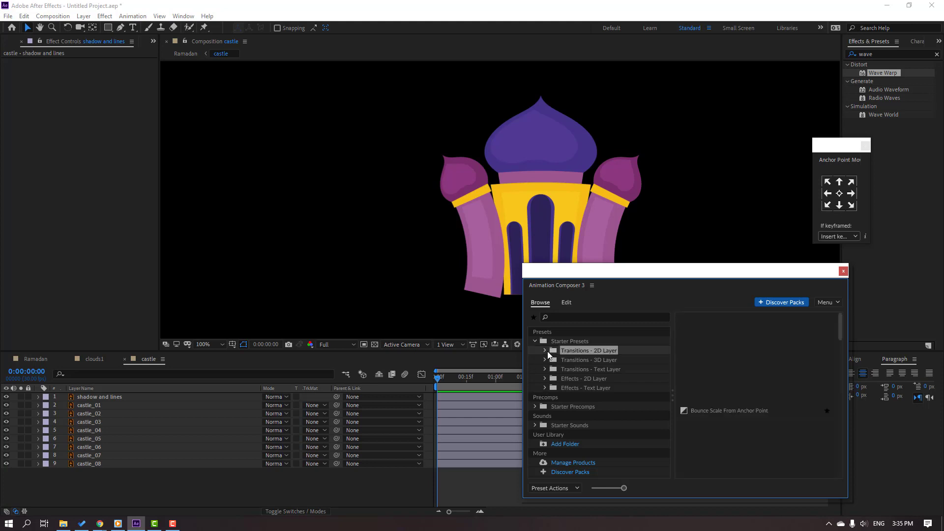
click(596, 435)
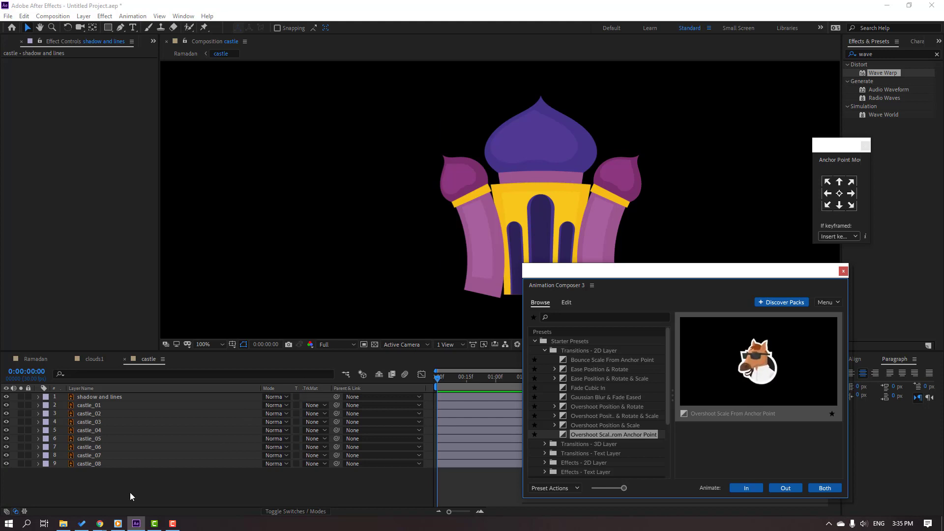
Step: Apply the chosen preset as an In transition to castle_01 through castle_08, preview it, and close Animation Composer
drag(75, 491, 88, 410)
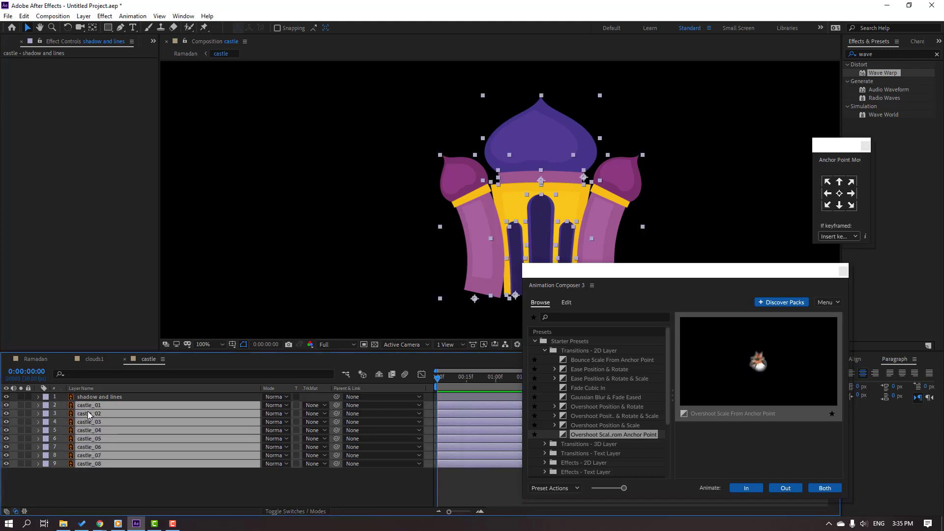
click(737, 488)
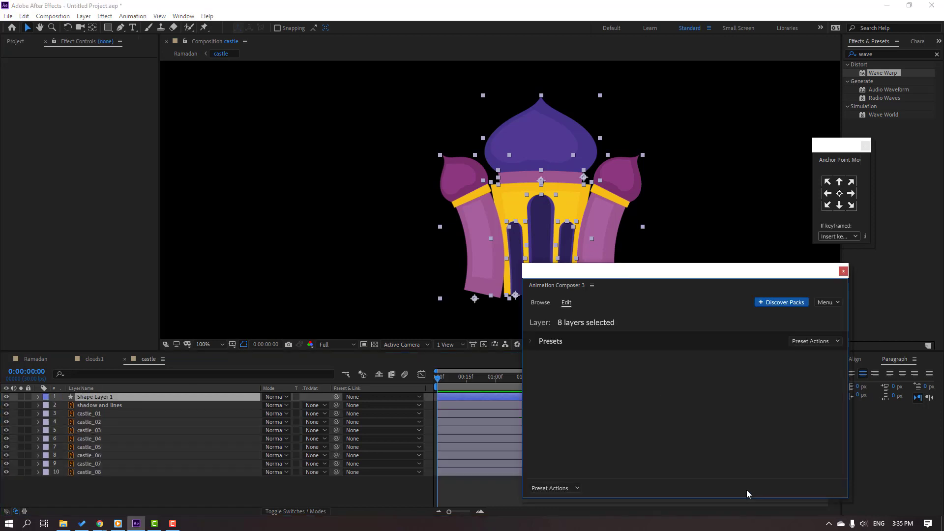
click(424, 488)
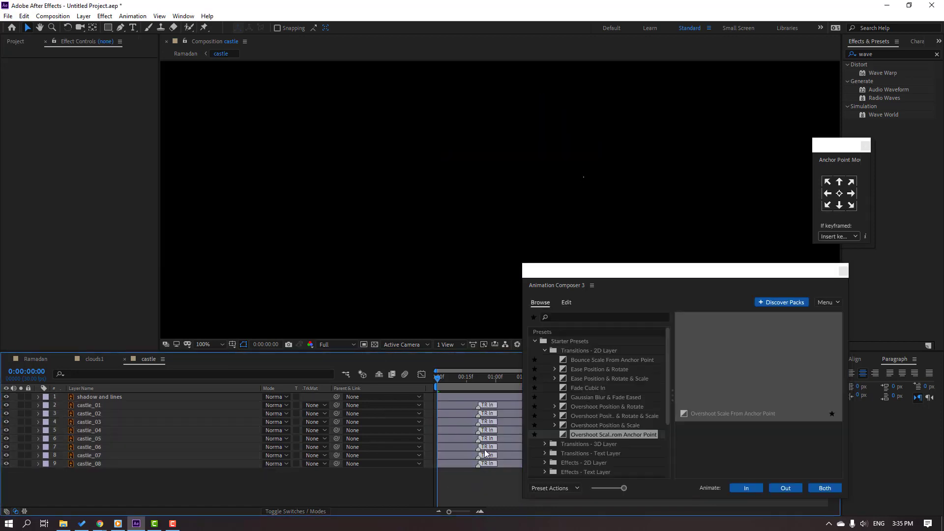
key(space)
key(space)
key(space)
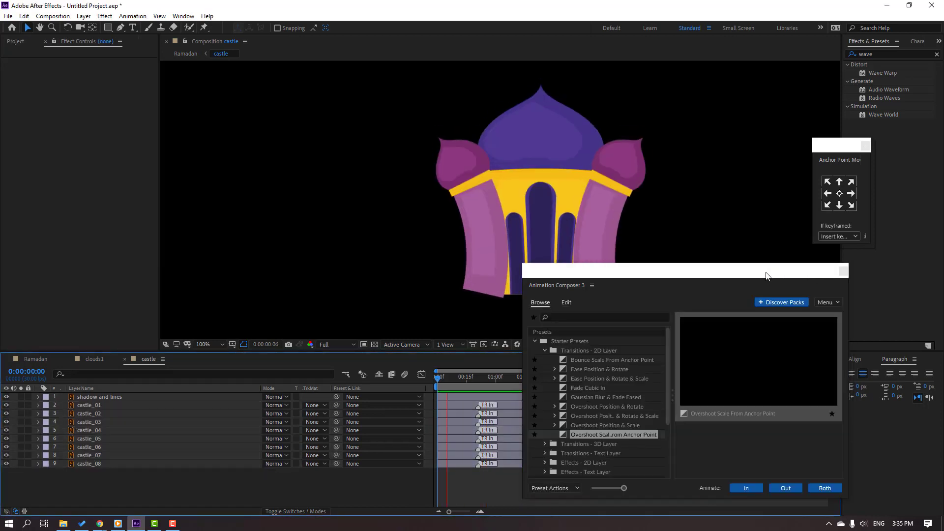
key(space)
drag(540, 271, 940, 212)
drag(721, 220, 441, 226)
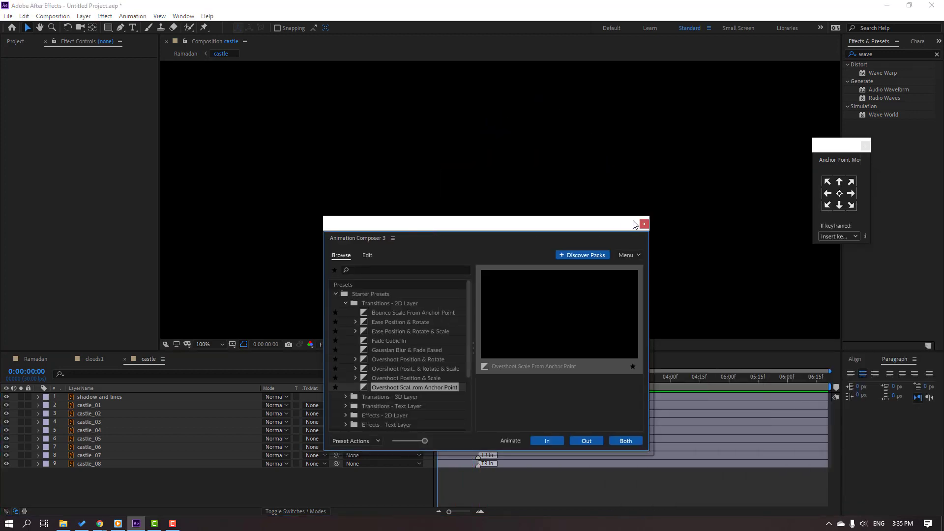
click(644, 224)
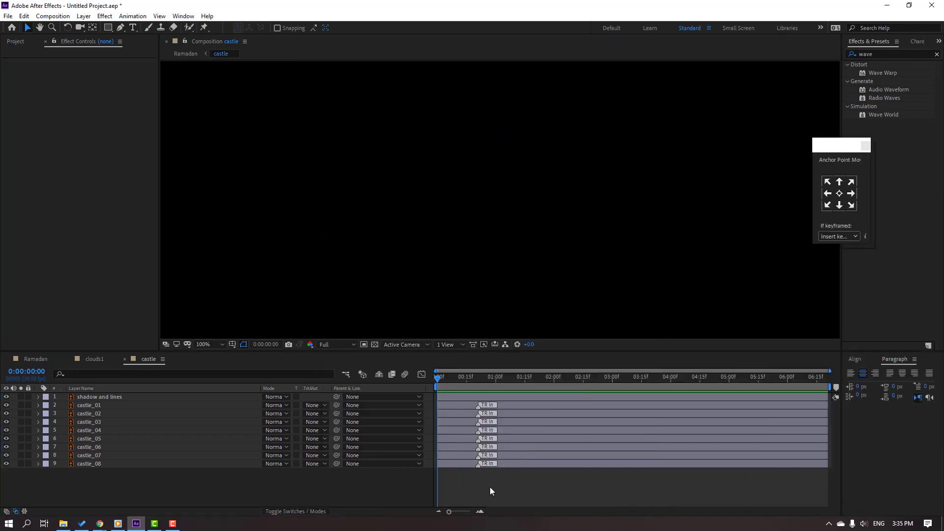
Step: Lengthen the castle layers' In transitions by moving their TR In markers to between about 1:03 and 1:12, and preview the result
drag(478, 465, 502, 465)
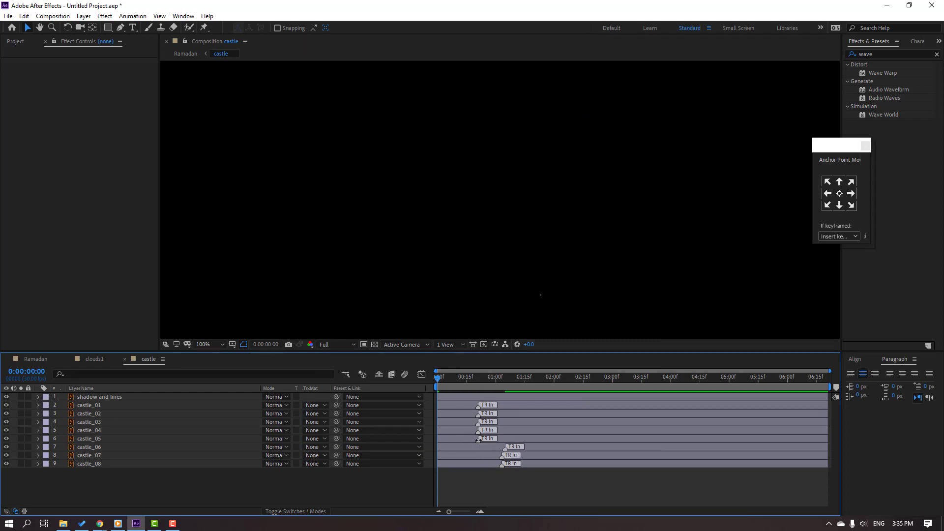
mouse_move(479, 431)
mouse_down()
mouse_move(517, 430)
mouse_move(503, 423)
mouse_move(513, 414)
mouse_up()
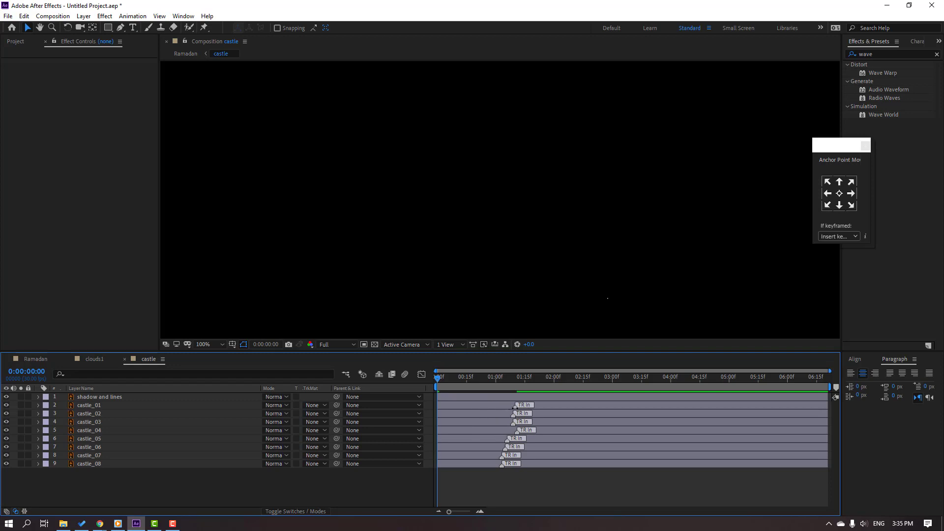
key(space)
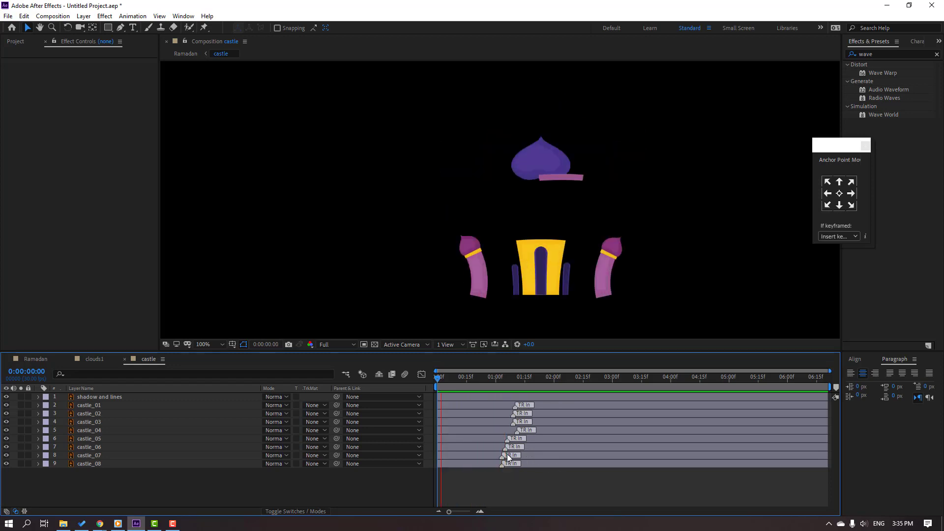
key(space)
Step: Stagger the layer starts: castle_01 at about 0:15, castle_02 and castle_05 at 0:10, castle_04 at 0:05 and castle_06 at 0:21
drag(456, 376, 523, 377)
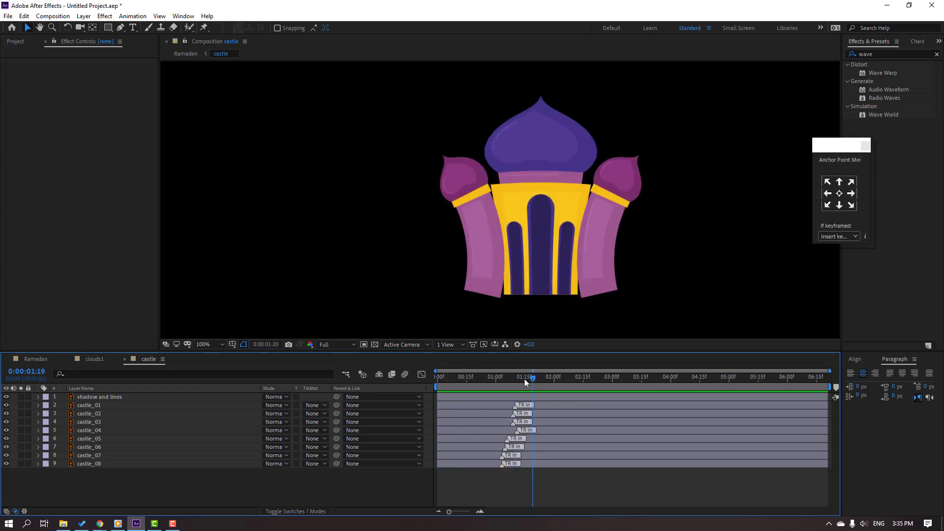
click(482, 271)
click(604, 267)
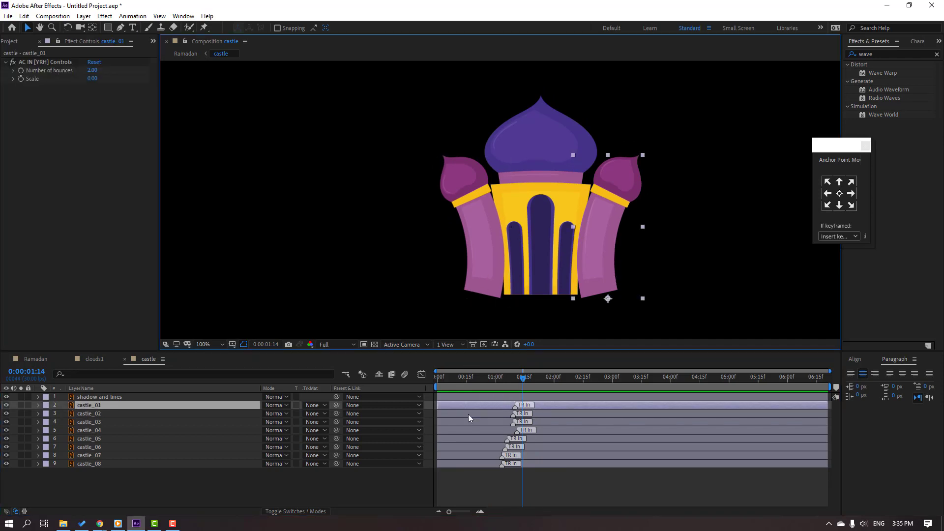
click(111, 413)
ctrl+click(116, 406)
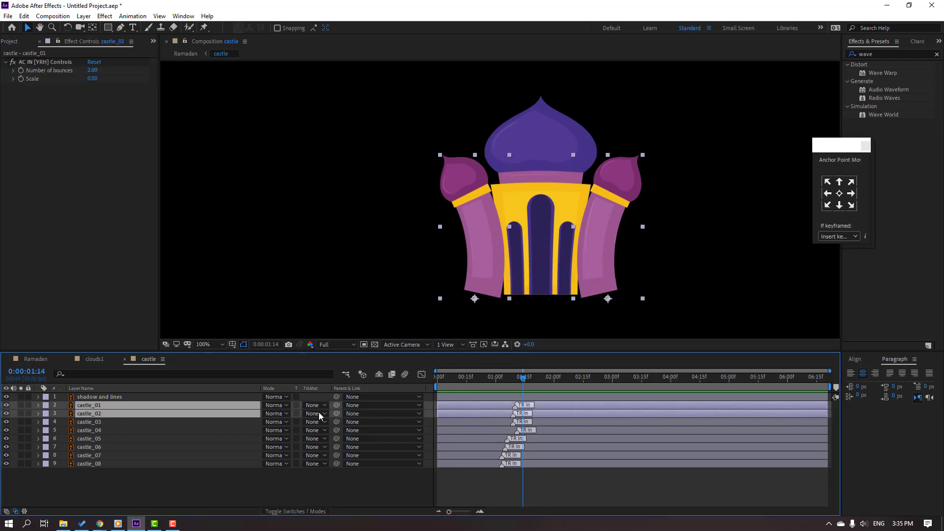
drag(473, 407, 491, 446)
click(479, 485)
key(space)
click(457, 430)
key(space)
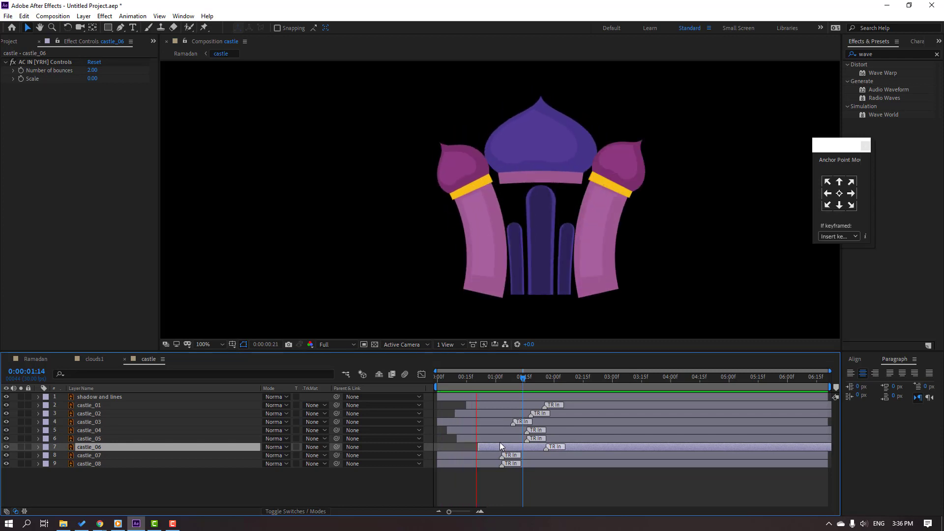
Step: Shift the castle_07 layer to start at about 0:04 and play back the staggered entrance
drag(458, 454, 463, 456)
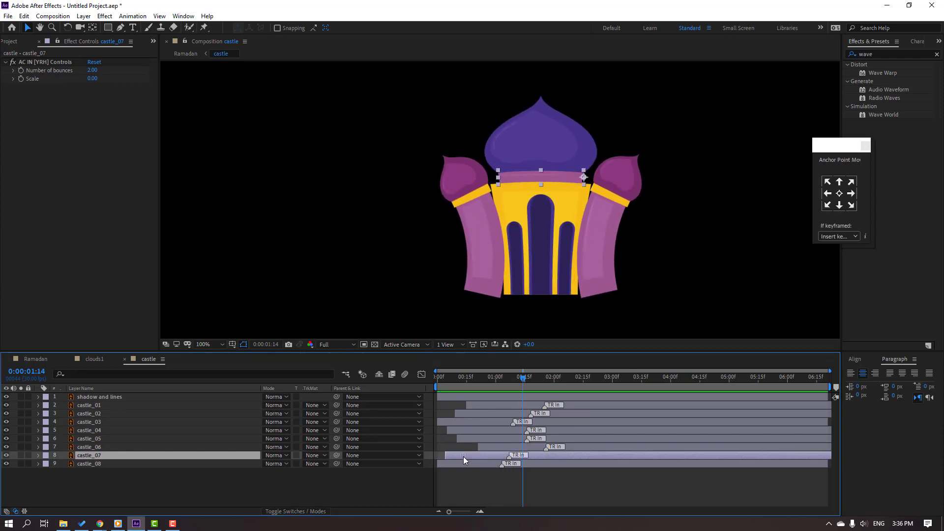
key(space)
key(space)
drag(472, 379, 496, 378)
Step: Move the yellow building layer castle_06 back to start at 0:00 and check the timing
click(466, 437)
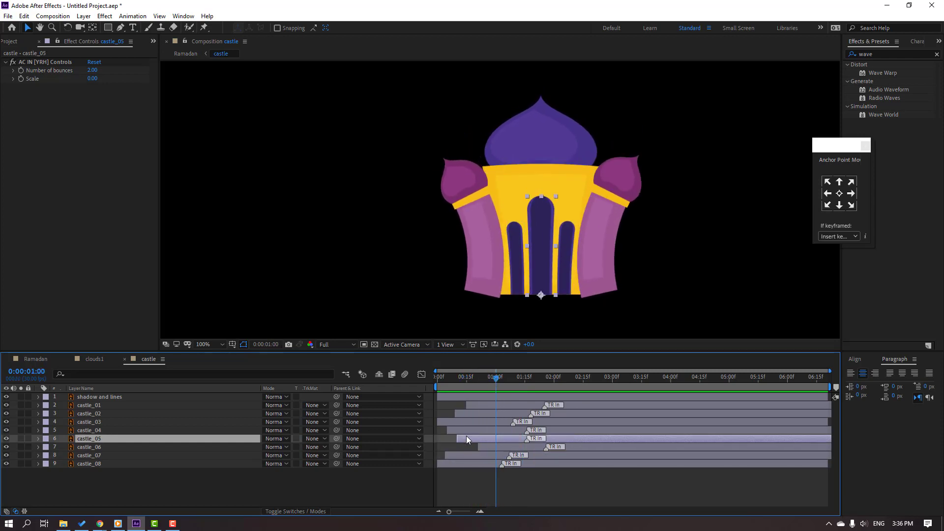
click(497, 447)
drag(508, 446, 471, 447)
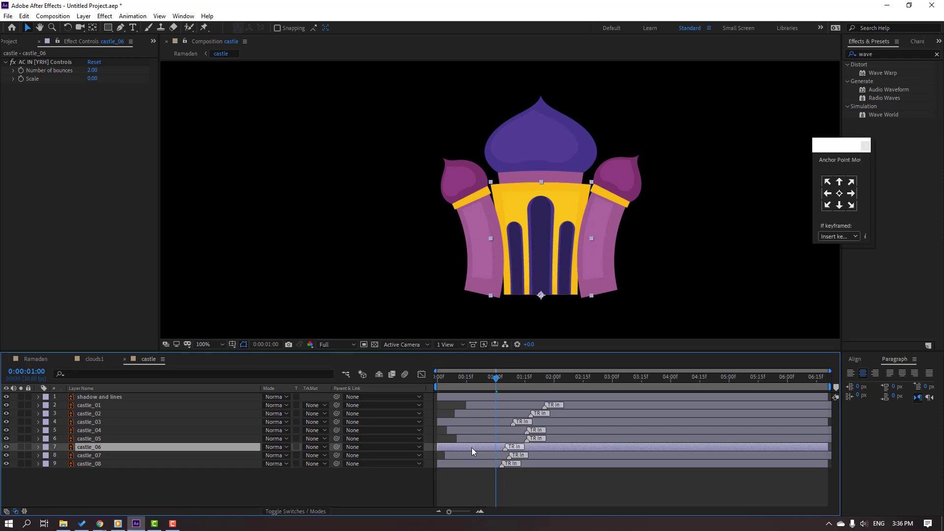
key(space)
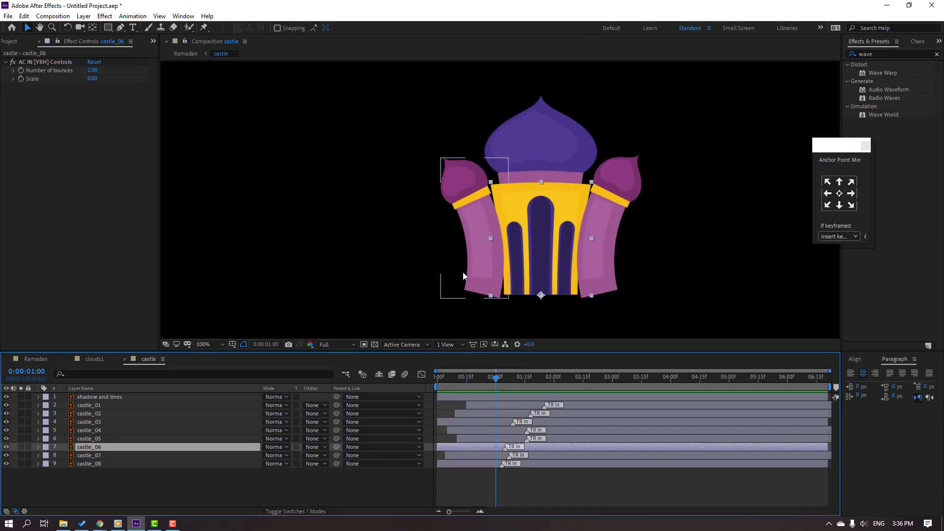
Step: Shift the central dome layer castle_08 to start at about 0:12 and preview the animation
click(553, 120)
click(544, 117)
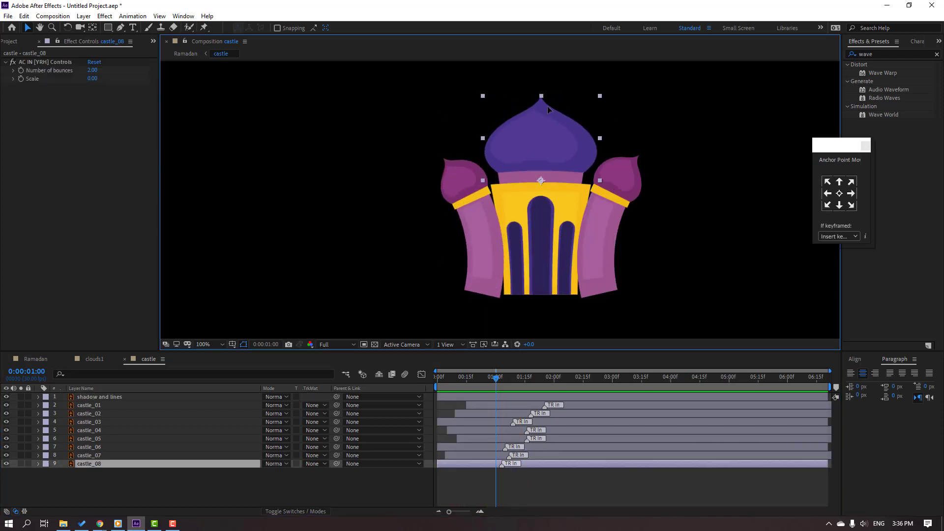
drag(463, 462, 488, 466)
key(space)
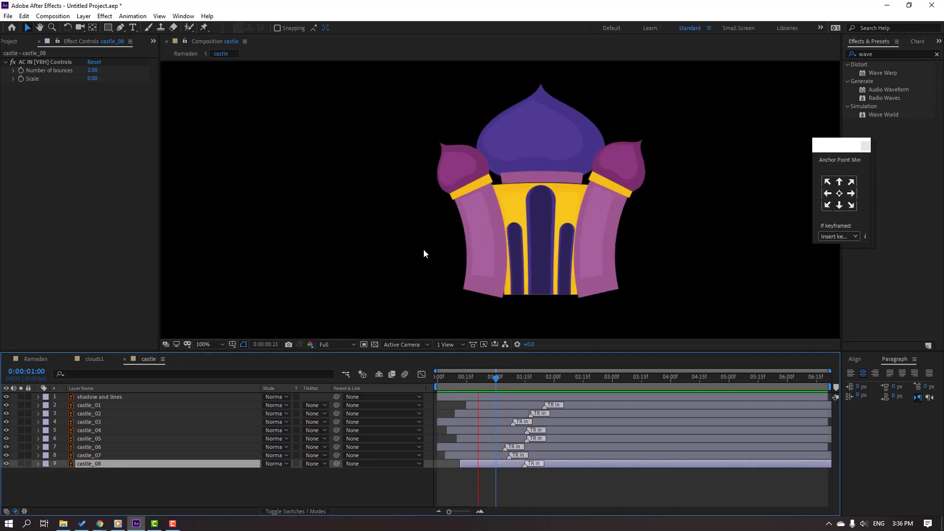
Step: Play back the complete castle entrance with the whole frame in view, and close the castle composition
scroll(402, 196, down, 2)
key(space)
key(space)
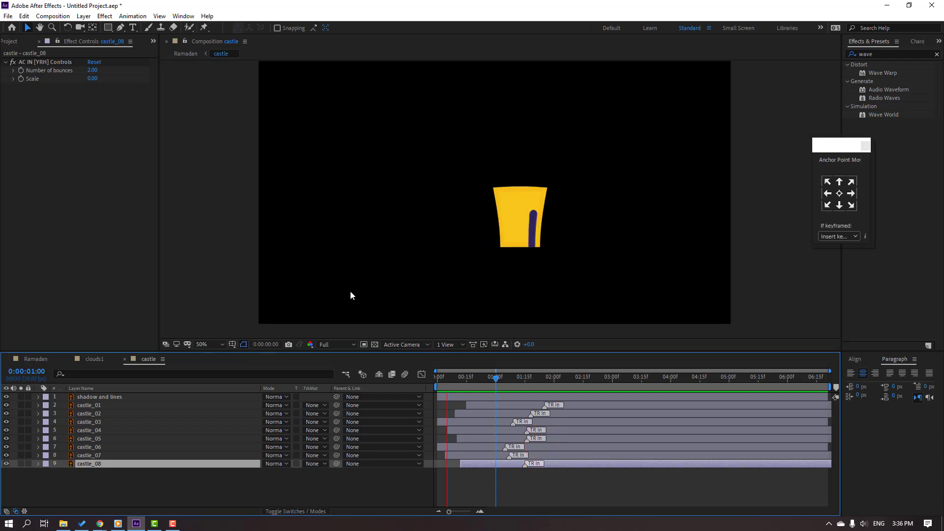
key(space)
click(124, 359)
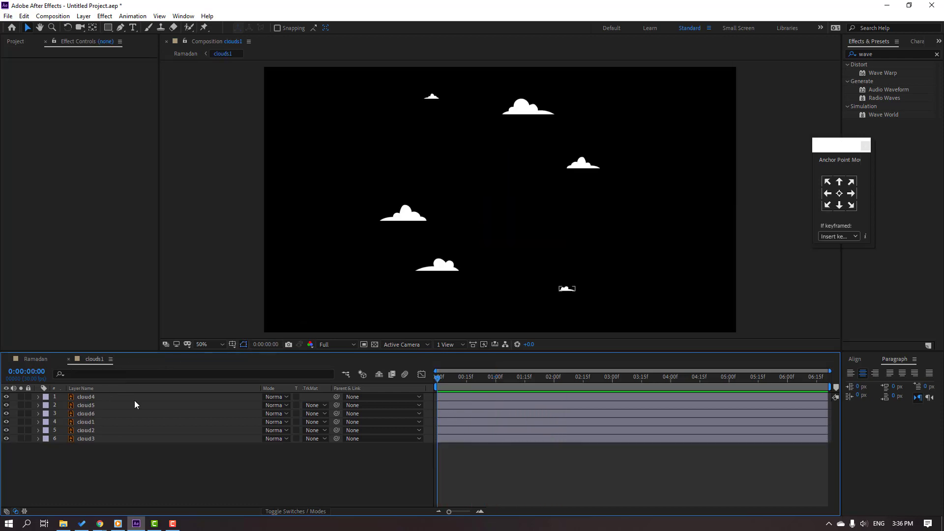
Step: In the Ramadan composition, move the castle layer directly below the moon layer and parent it to the moon
click(33, 359)
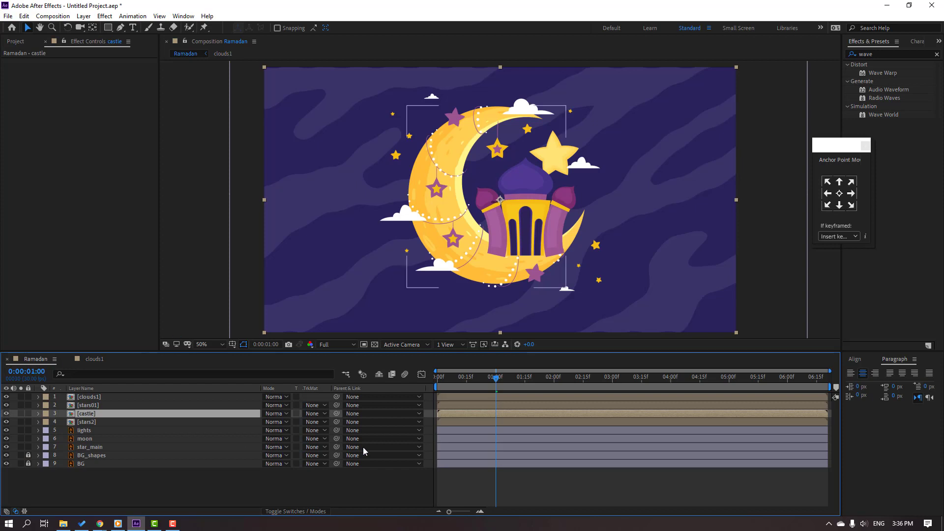
key(space)
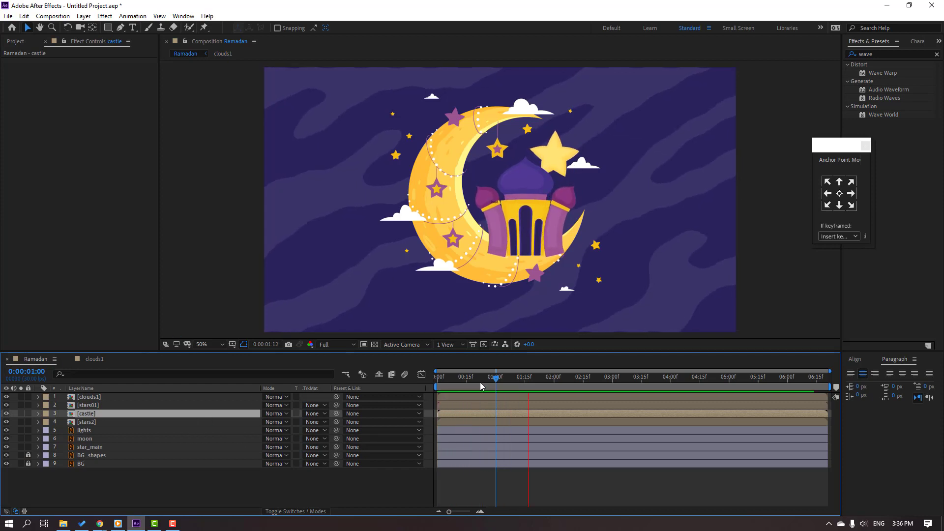
click(472, 377)
drag(86, 417, 108, 446)
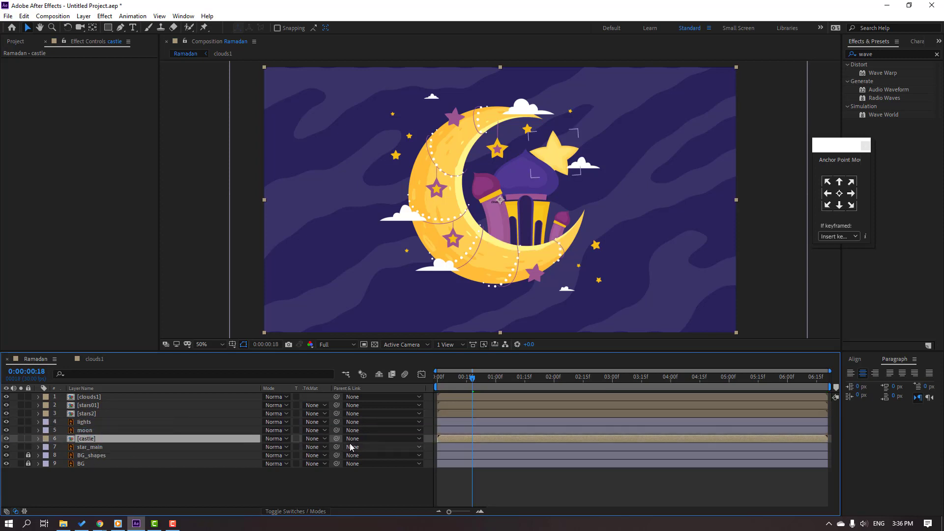
drag(336, 438, 89, 431)
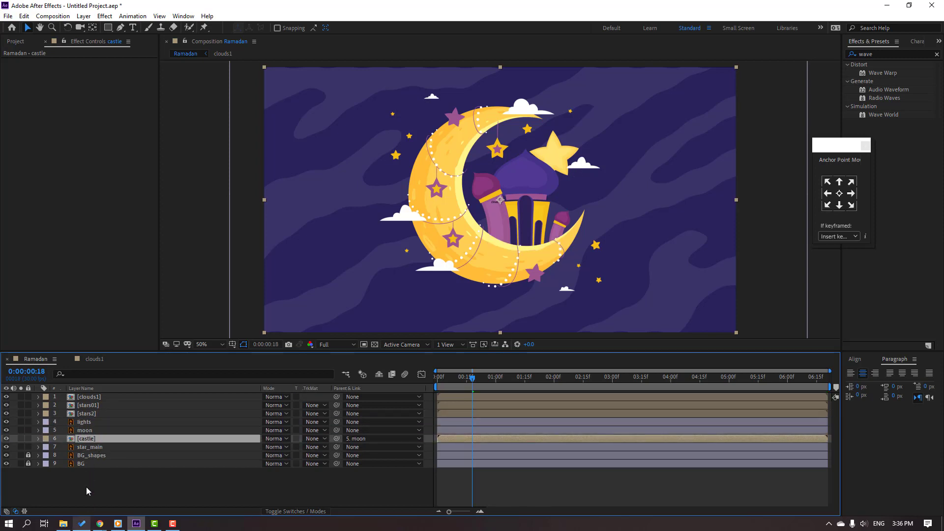
Step: Keyframe the moon's position at 0:00 with an X value of -399.5, outside the frame
click(84, 431)
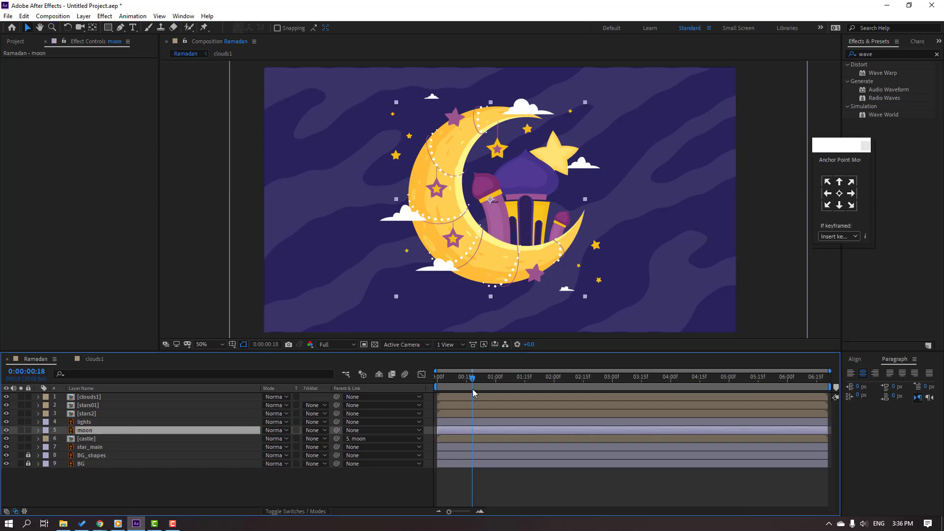
drag(473, 389, 423, 381)
key(p)
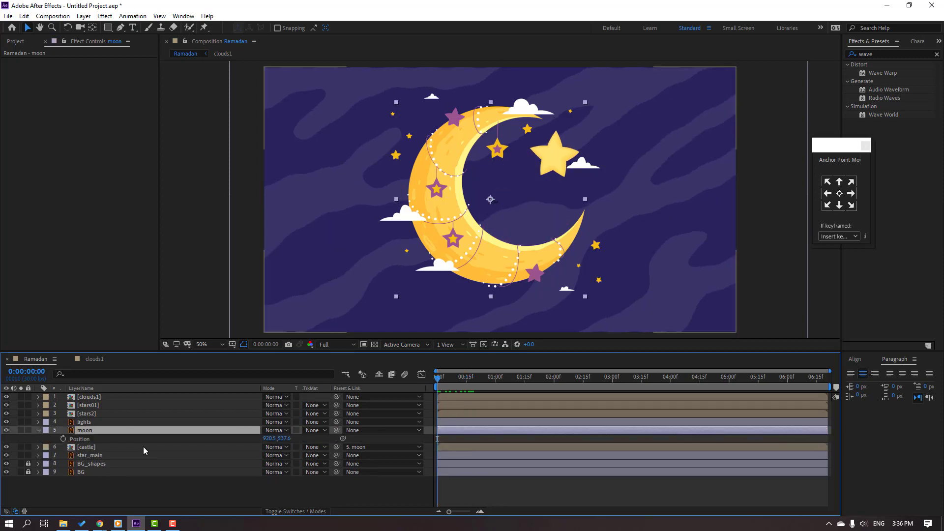
click(63, 438)
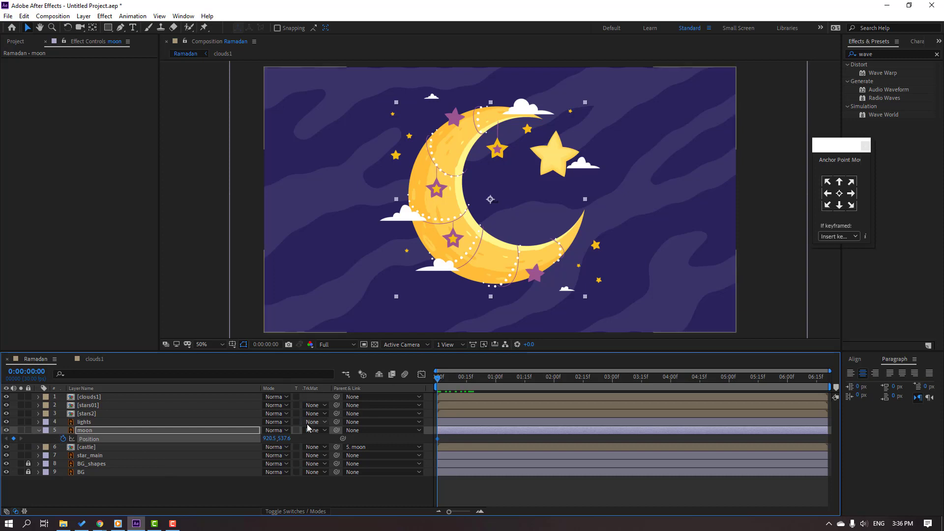
drag(270, 441, 209, 443)
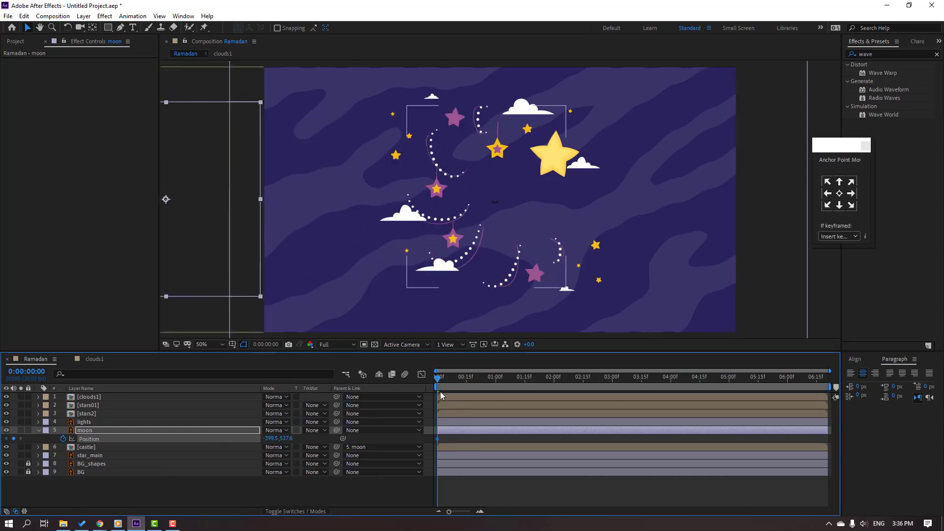
Step: Keyframe the moon's X position at 890.5 at 0:22 and play back its slide into the frame
drag(438, 377, 479, 377)
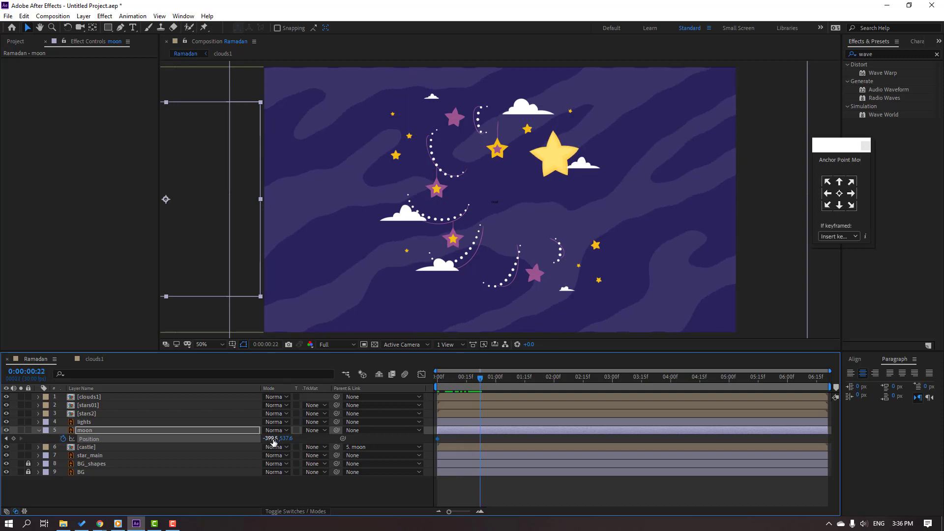
drag(274, 442, 339, 439)
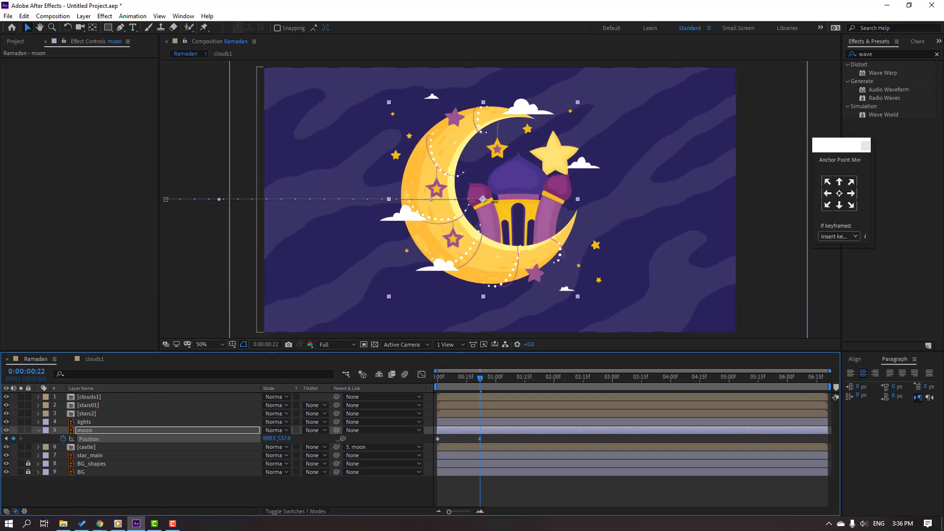
scroll(435, 267, up, 2)
scroll(435, 268, down, 4)
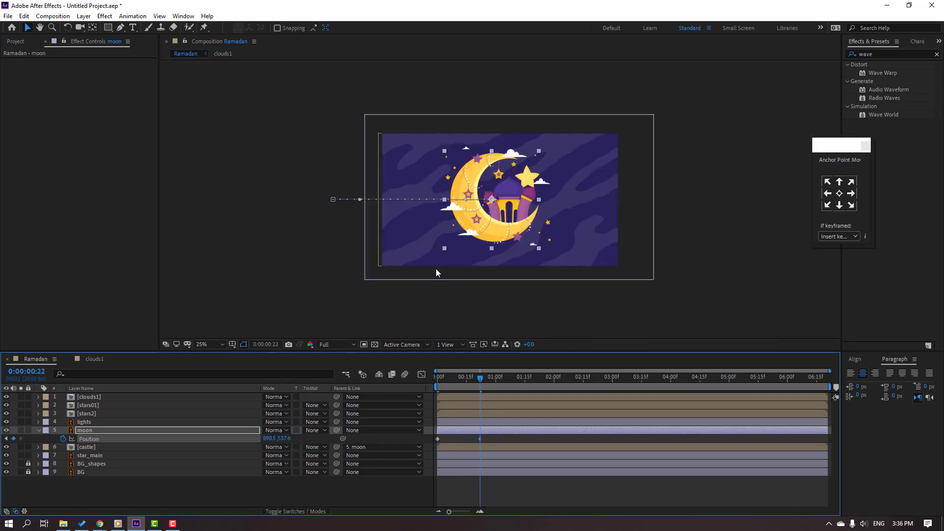
scroll(436, 272, up, 2)
key(space)
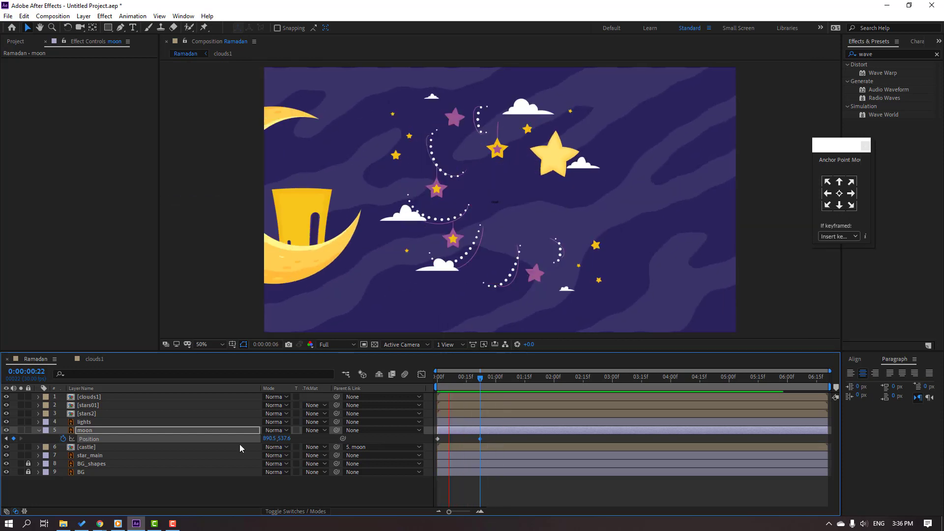
Step: Delay the castle layer to start at about 0:16 and apply Easy Ease to both moon position keyframes
click(441, 445)
mouse_move(441, 446)
mouse_down()
mouse_move(488, 441)
mouse_move(436, 442)
mouse_up()
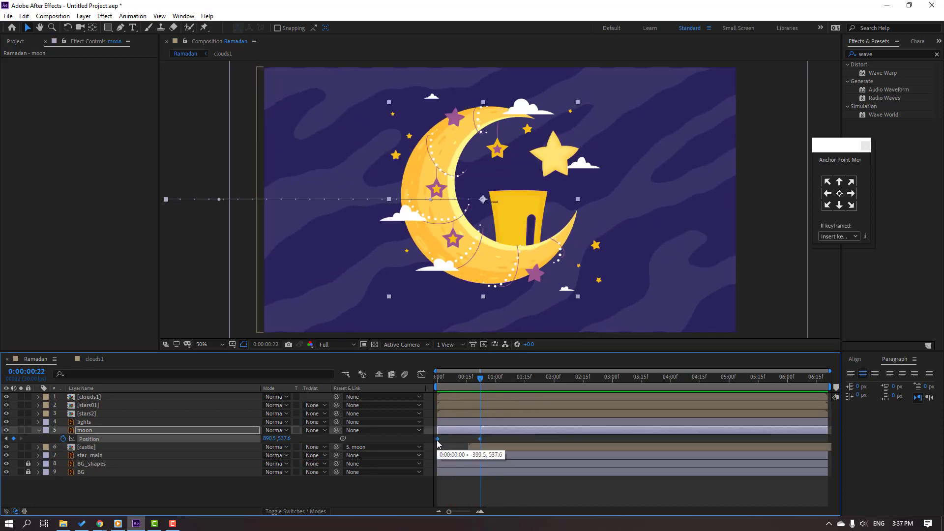
right_click(437, 440)
mouse_move(515, 433)
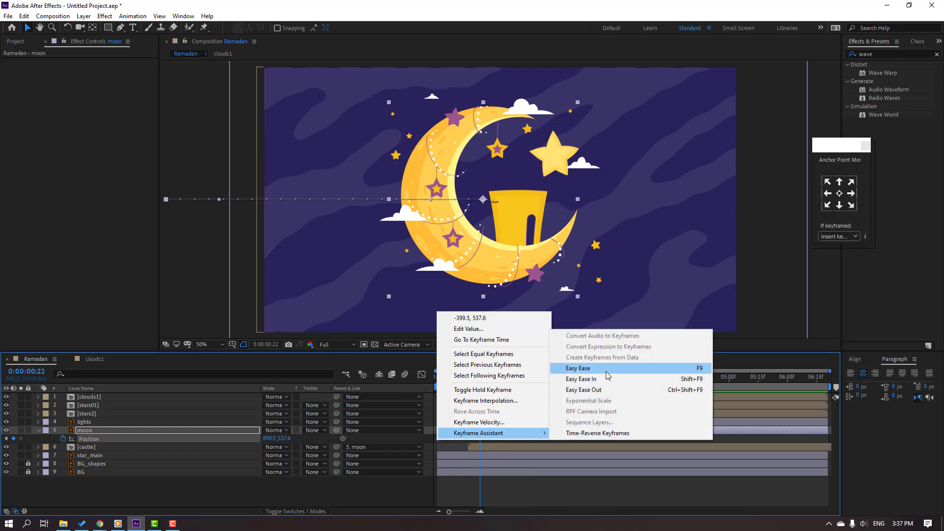
click(606, 370)
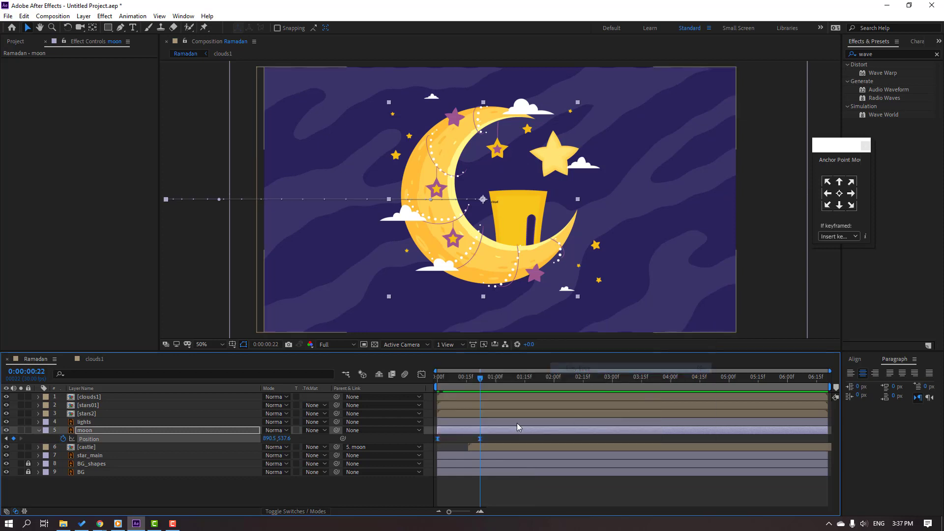
Step: Reshape the moon's position speed curve into a sharp early peak with a long slowdown
click(421, 375)
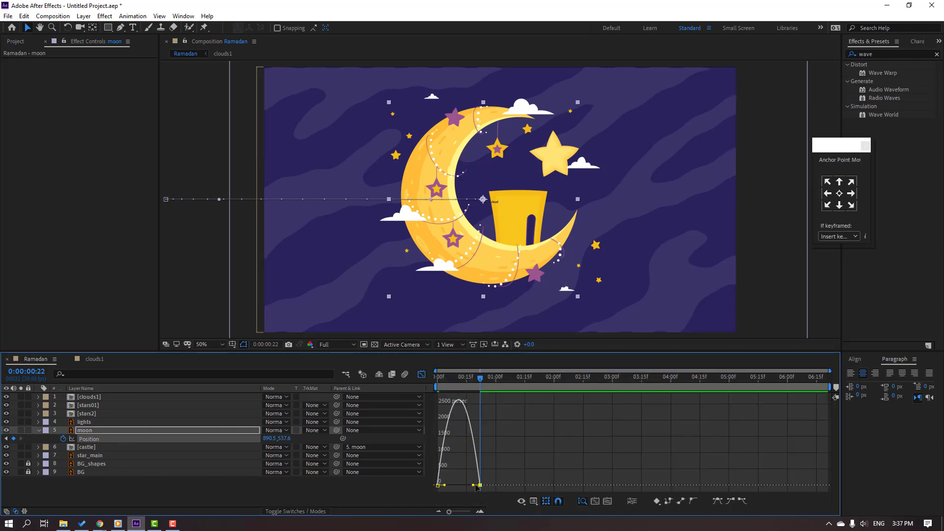
drag(474, 485, 448, 485)
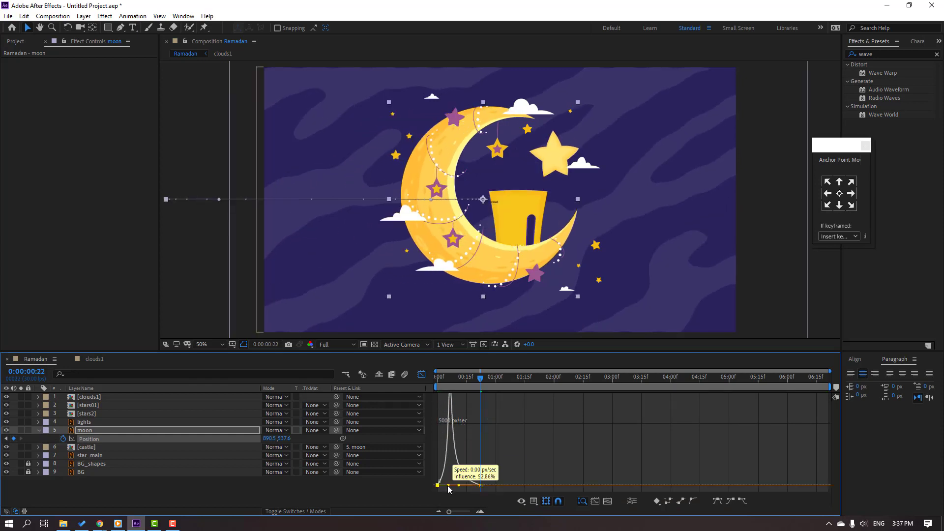
click(422, 374)
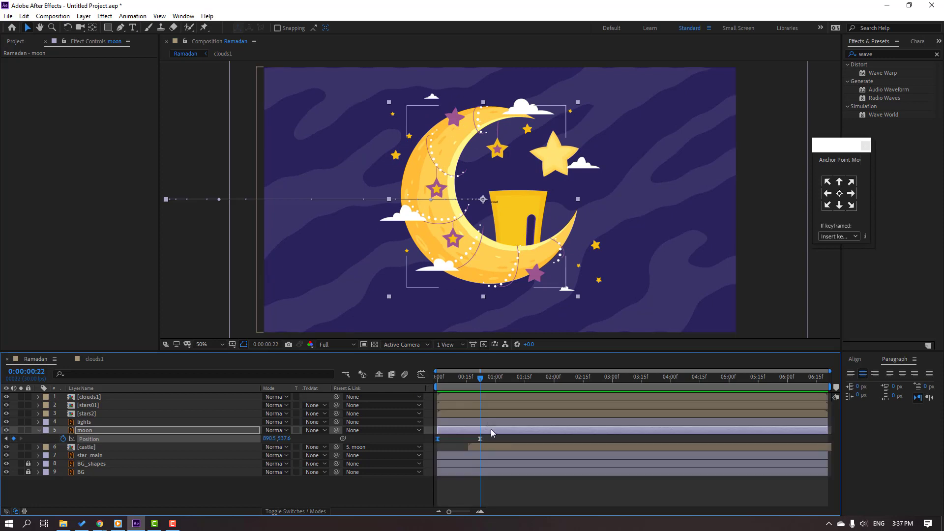
Step: Move the moon's end position keyframe to 0:01:13 and shift the castle layer to start at about 0:20, previewing the timing
drag(480, 439, 520, 439)
key(space)
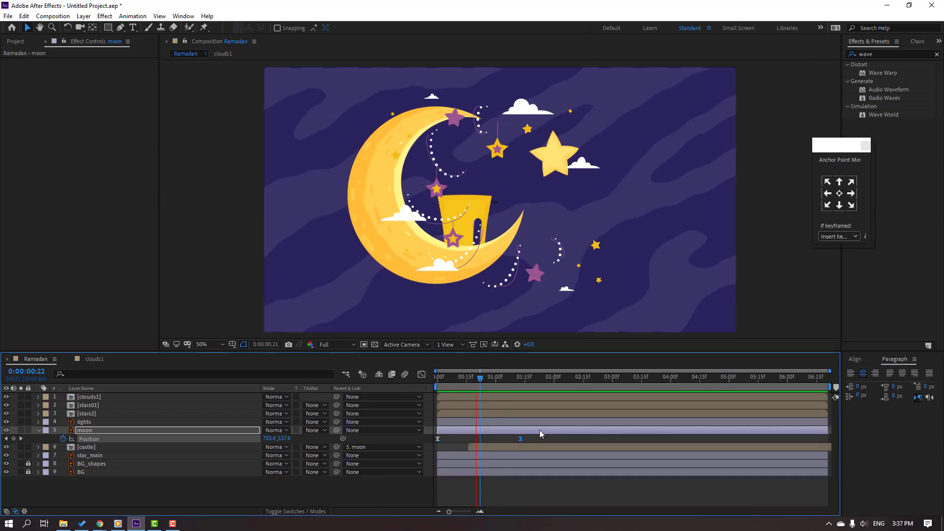
click(468, 447)
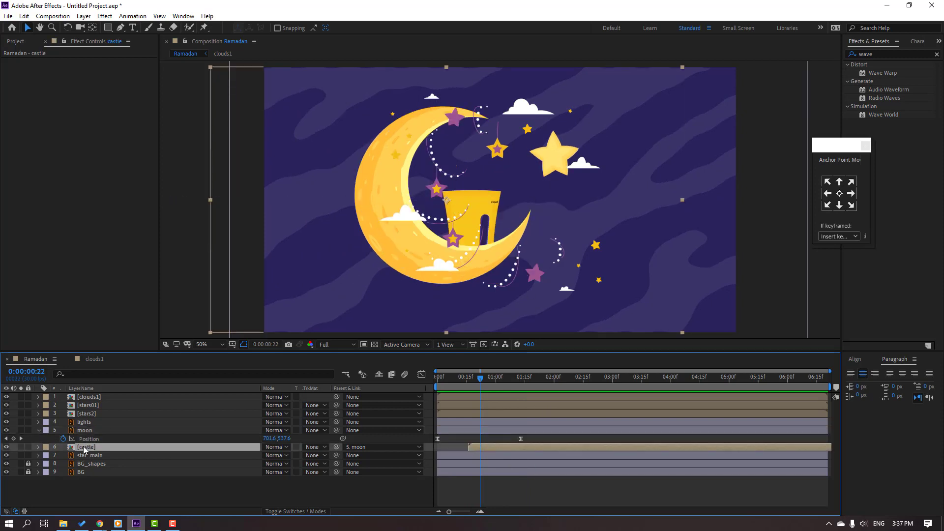
drag(486, 445, 497, 445)
key(space)
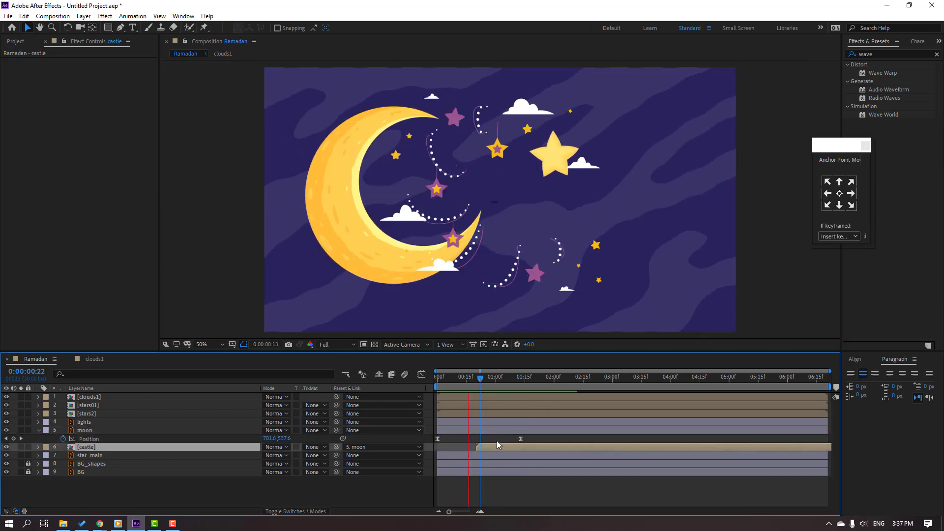
key(space)
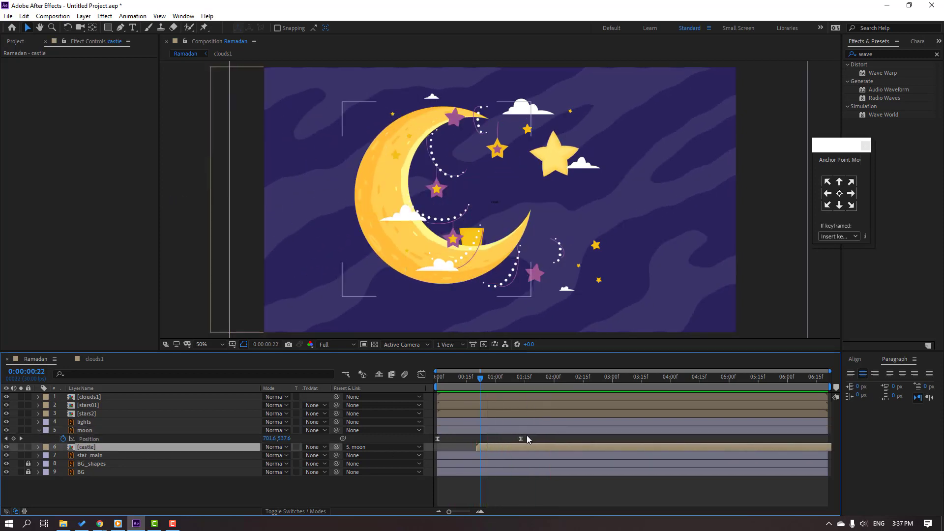
Step: Soften the slowdown of the moon's position speed curve by shortening the end keyframe's influence, and preview it
drag(528, 436, 423, 442)
click(421, 374)
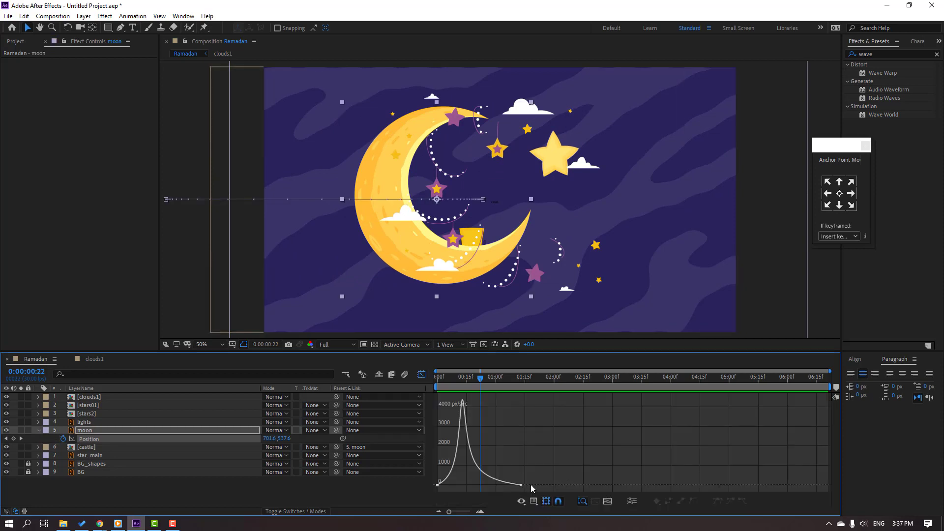
drag(479, 486, 484, 485)
key(space)
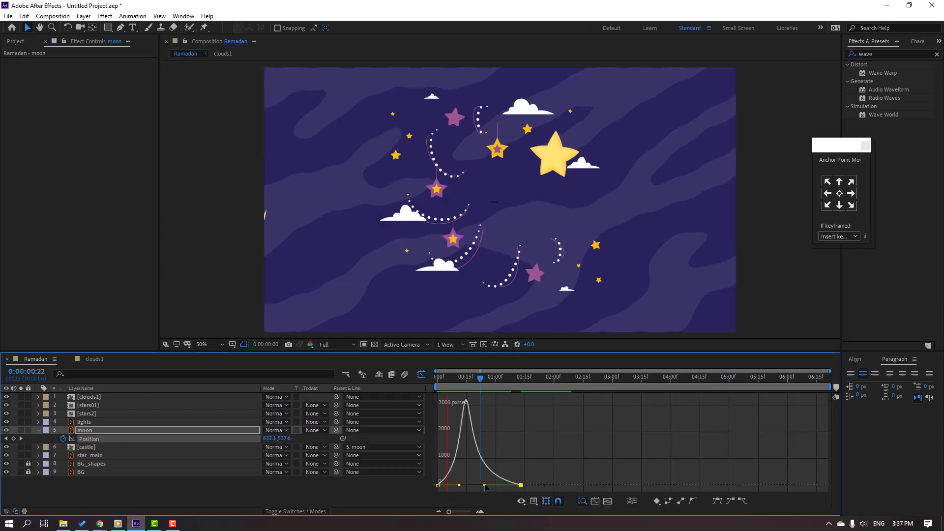
click(422, 374)
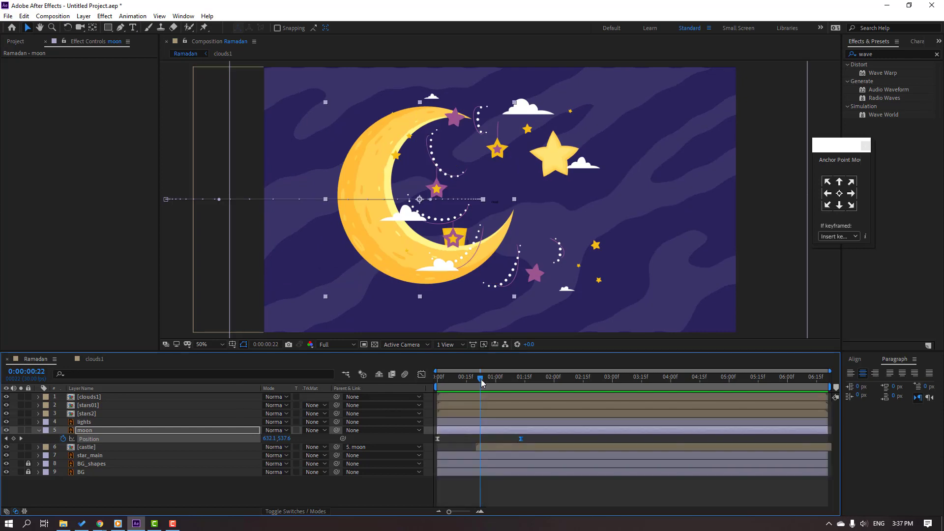
Step: Keyframe the moon's rotation from -136° at 0:00 to 0° at 0:01:13
drag(480, 377, 425, 388)
click(84, 432)
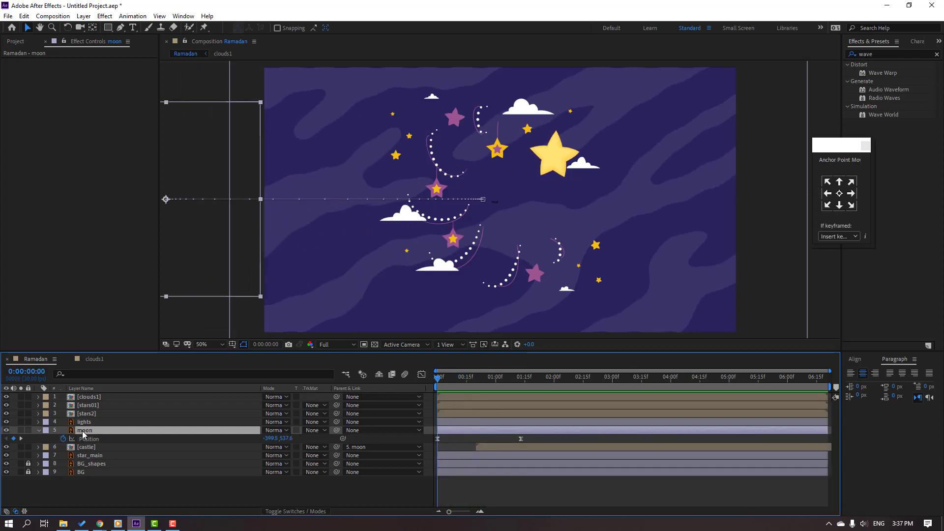
key(shift+r)
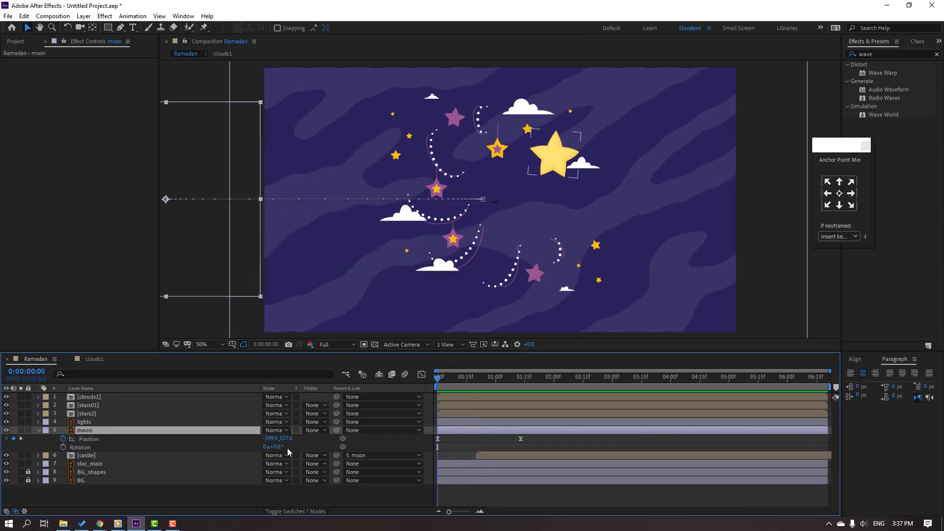
drag(442, 383, 472, 382)
click(63, 447)
drag(275, 448, 216, 457)
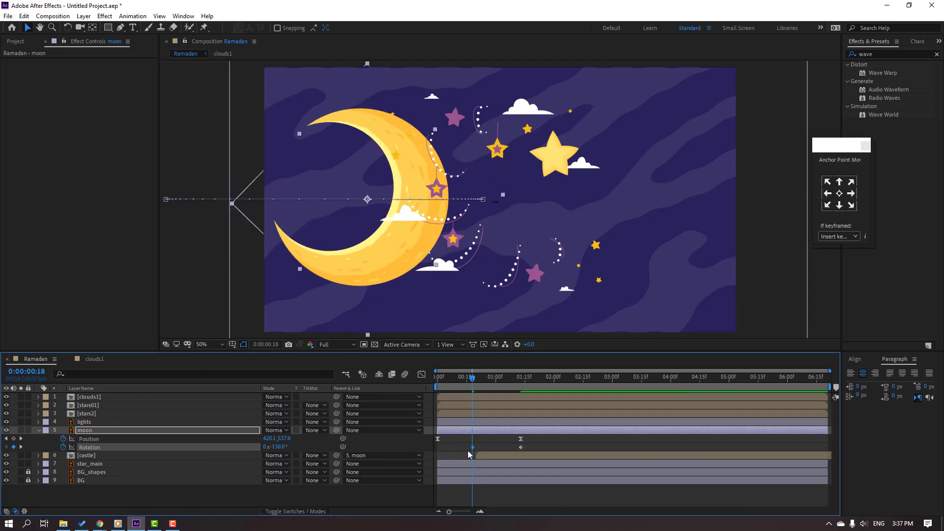
drag(472, 447, 438, 448)
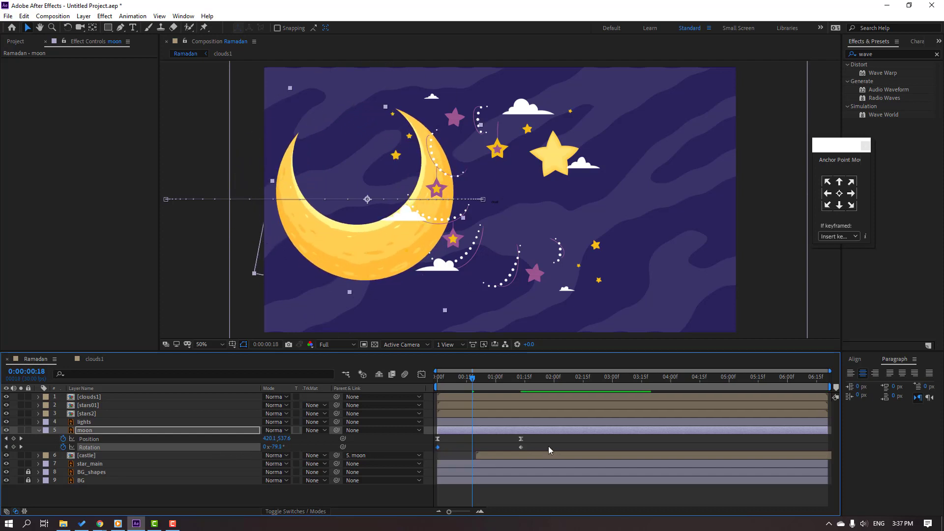
Step: Apply Easy Ease to both moon rotation keyframes and play back the rolling entrance
right_click(437, 447)
mouse_move(492, 442)
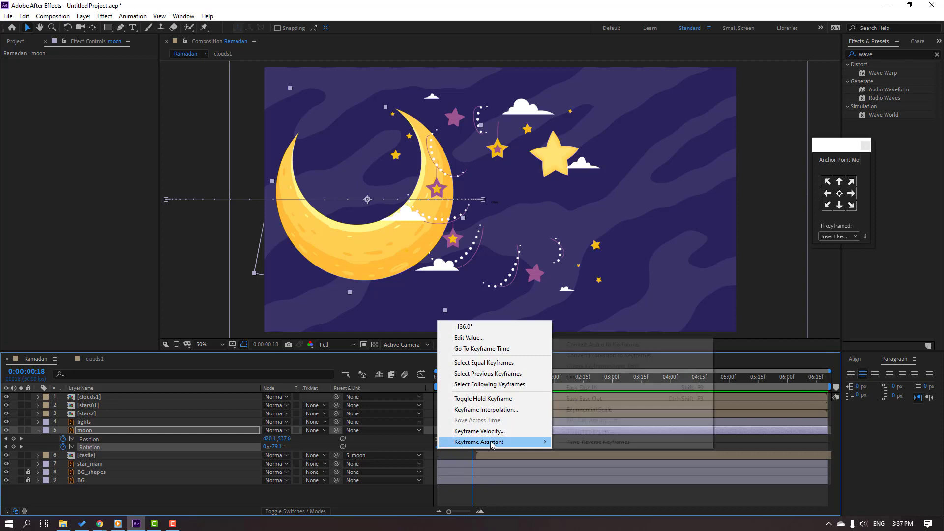
click(578, 377)
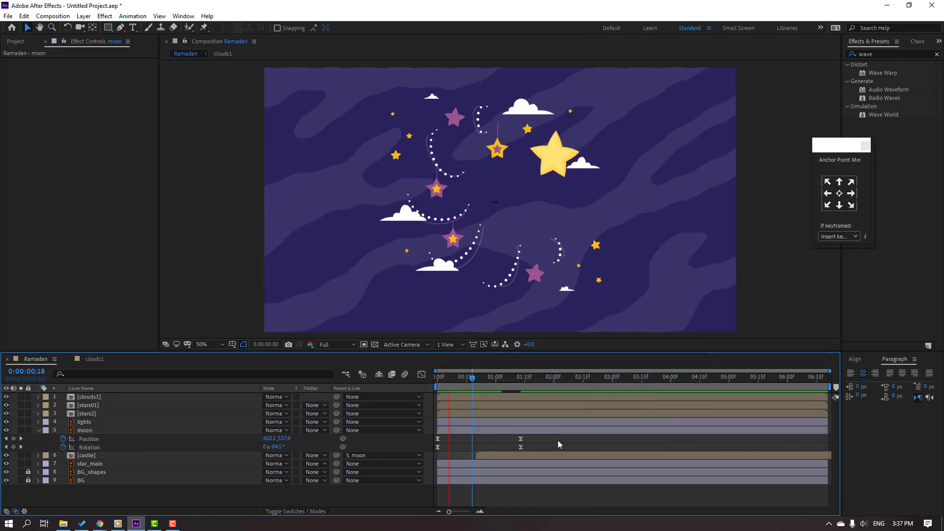
key(space)
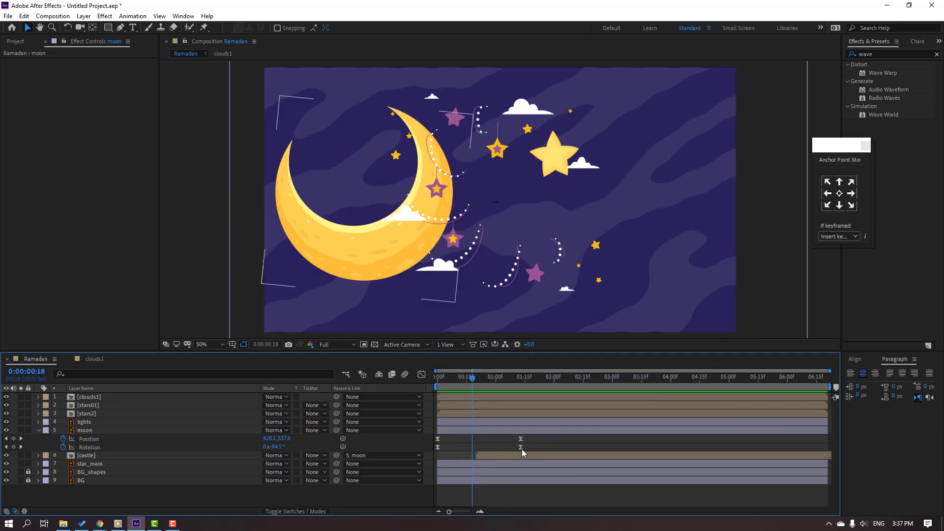
Step: Reshape the moon's rotation speed curve to peak early and slow down gradually, preview it, and go to 0:01:13
drag(522, 451, 432, 457)
click(421, 375)
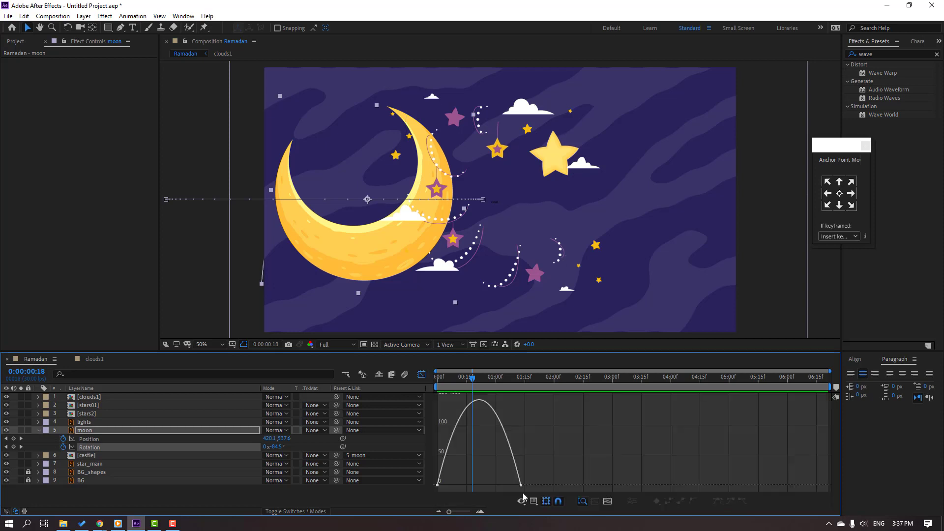
click(521, 485)
drag(507, 486, 487, 488)
key(space)
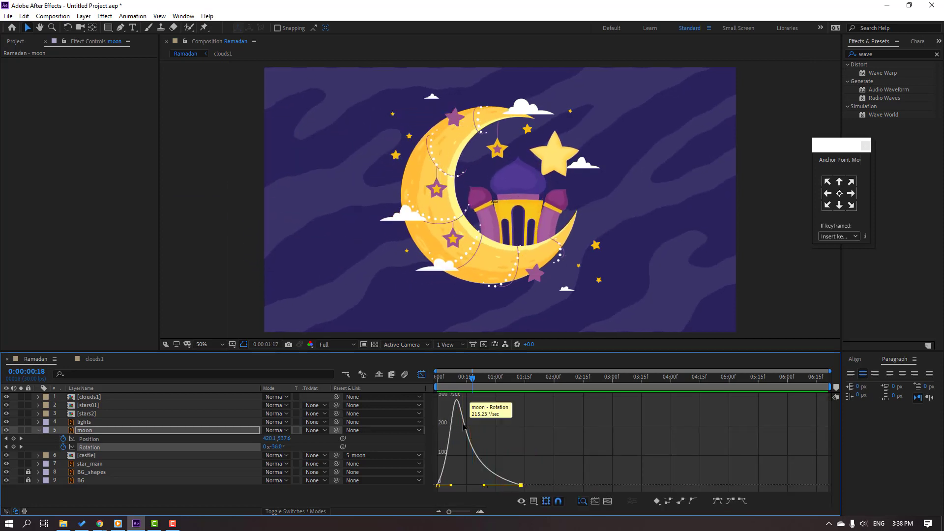
key(space)
click(421, 375)
drag(473, 377, 523, 383)
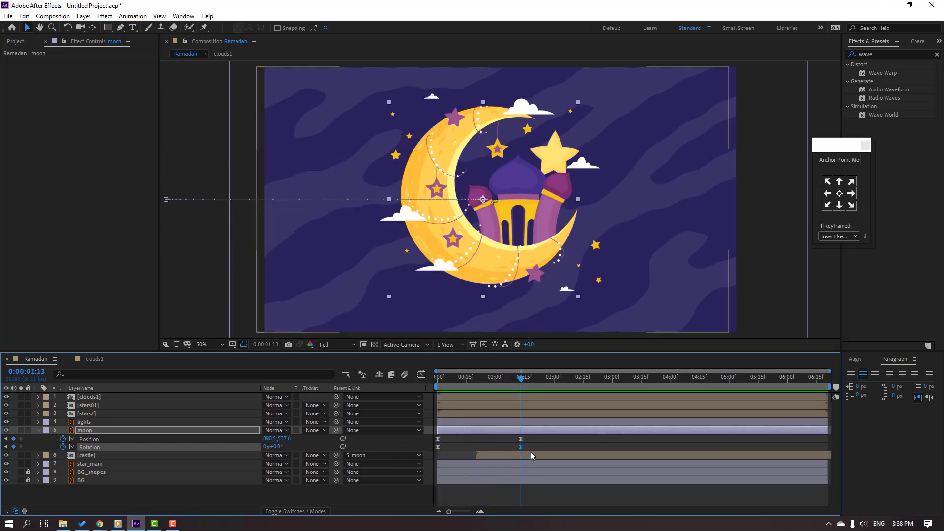
Step: Set the moon's rotation keyframe at 0:01:13 to 6° and check the overshoot in the timeline
drag(532, 450, 503, 451)
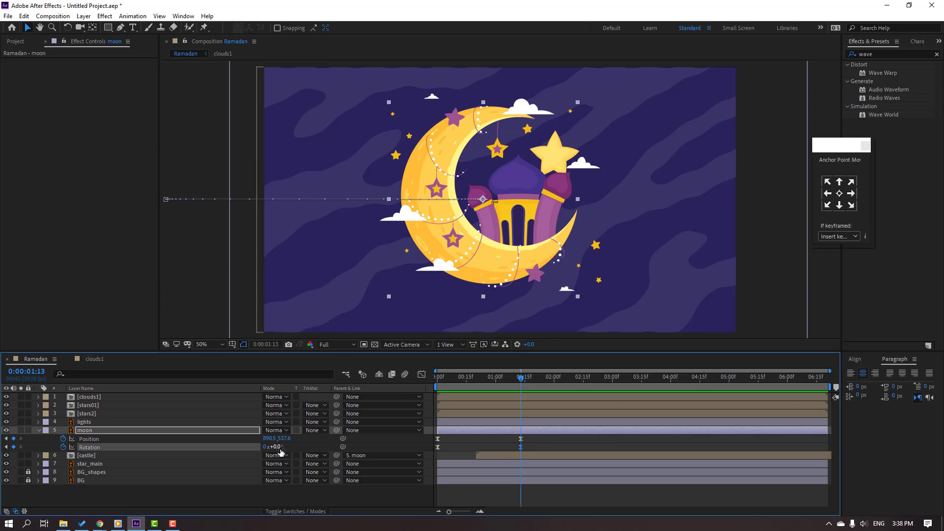
key(Return)
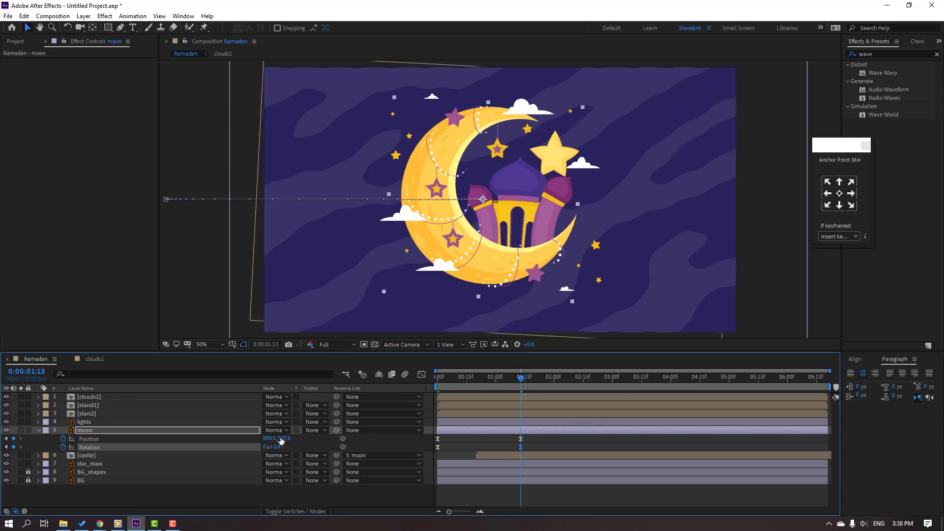
text(6)
key(Return)
drag(496, 382, 522, 384)
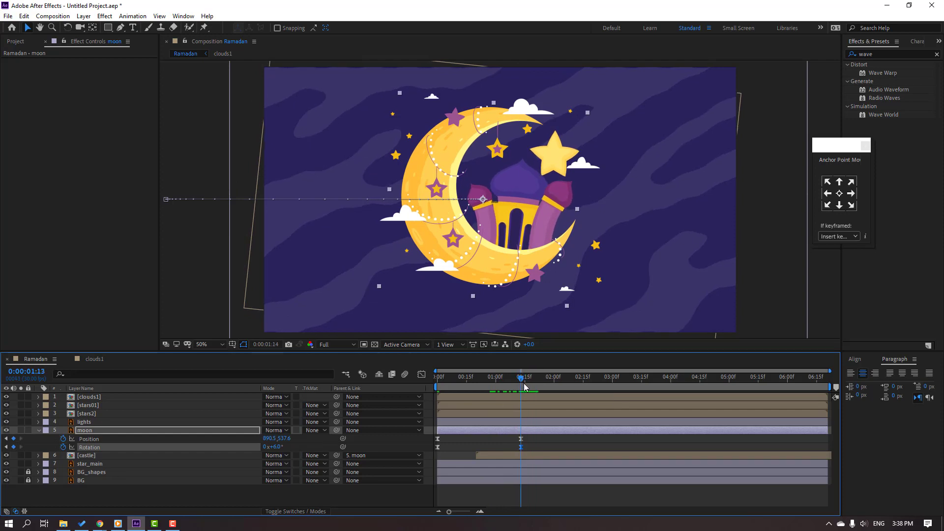
Step: Add a moon rotation keyframe of -3° at 0:01:19 for the backward swing
click(525, 386)
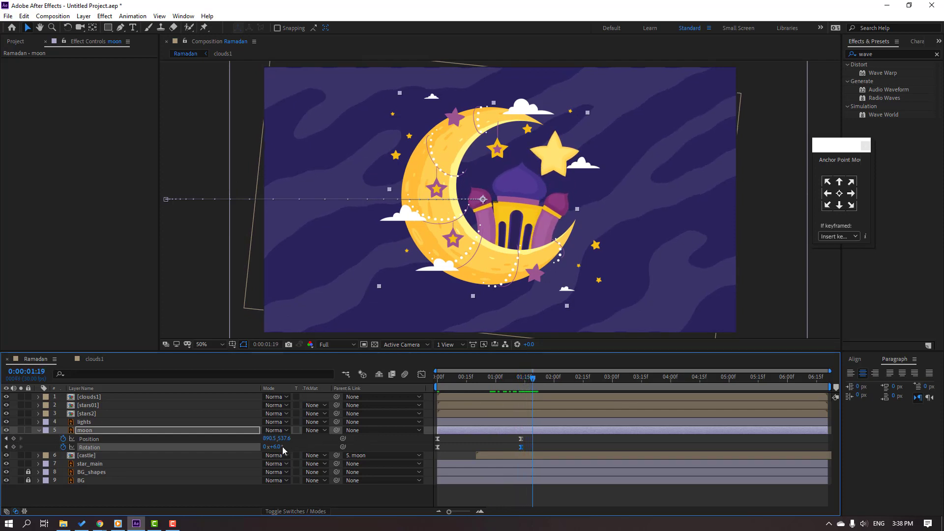
click(276, 447)
text(-3)
key(Return)
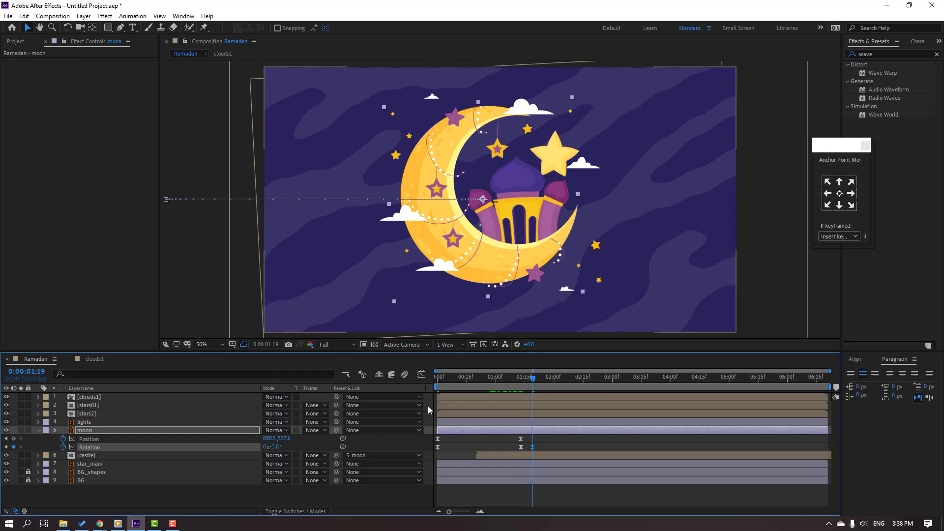
Step: Add a moon rotation keyframe of 1.5° at 0:01:25
key(Page_Down)
key(Page_Down)
key(Page_Down)
key(Page_Down)
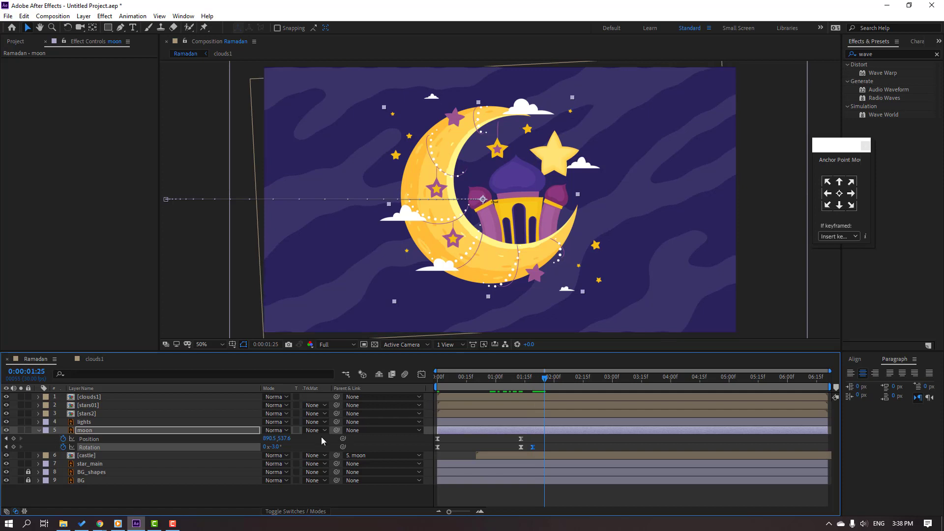
click(272, 448)
key(Return)
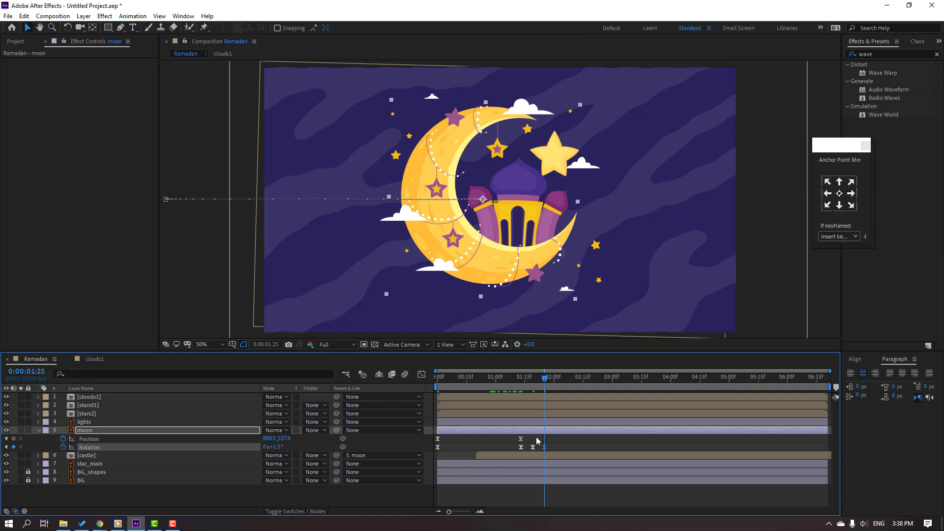
Step: Settle the moon's rotation at 0° with a keyframe at 0:01:28 and play back the wobble
key(Page_Down)
key(Page_Down)
key(Page_Down)
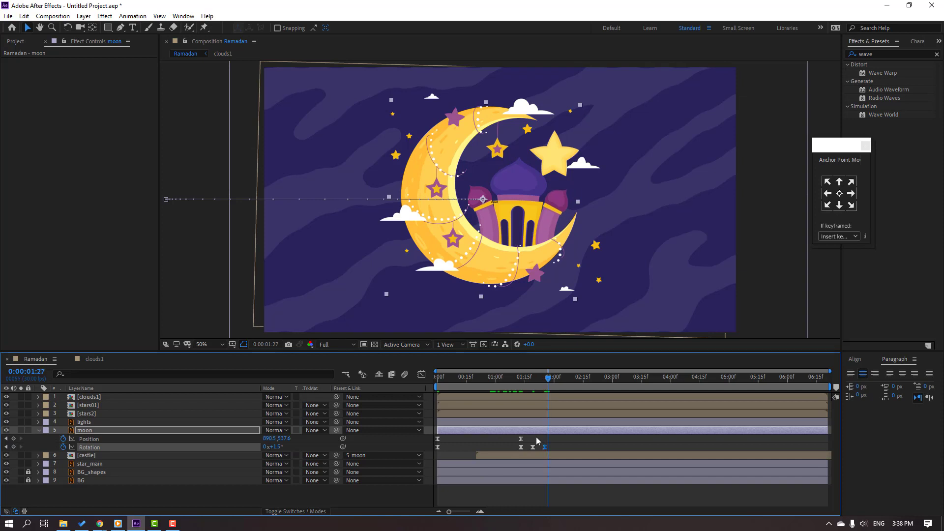
click(277, 447)
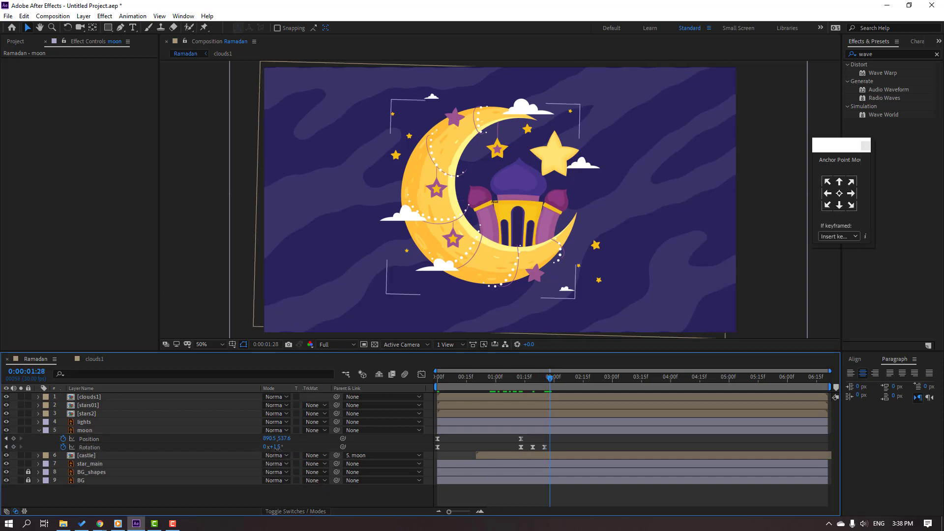
text(0)
key(Return)
key(space)
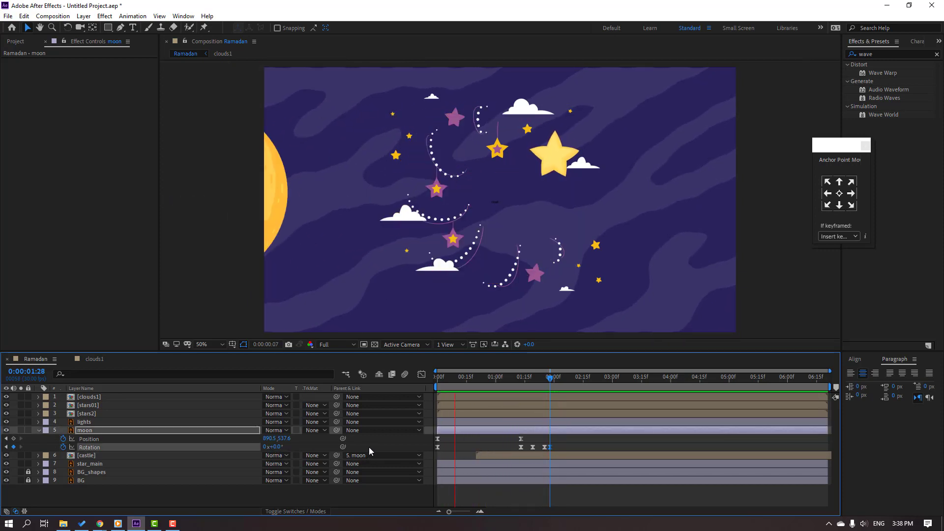
Step: Scrub through and play back the end of the moon's entrance to check the wobble timing
click(527, 378)
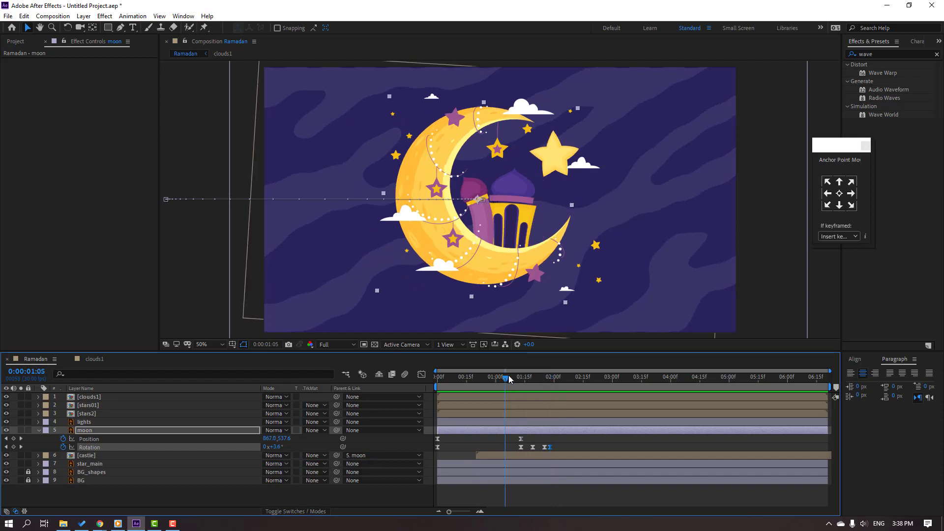
drag(527, 379, 553, 387)
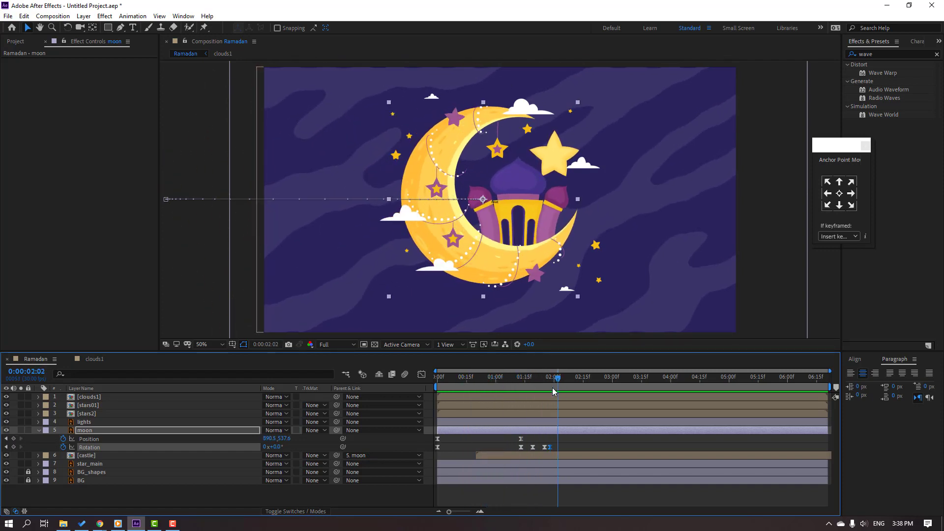
key(space)
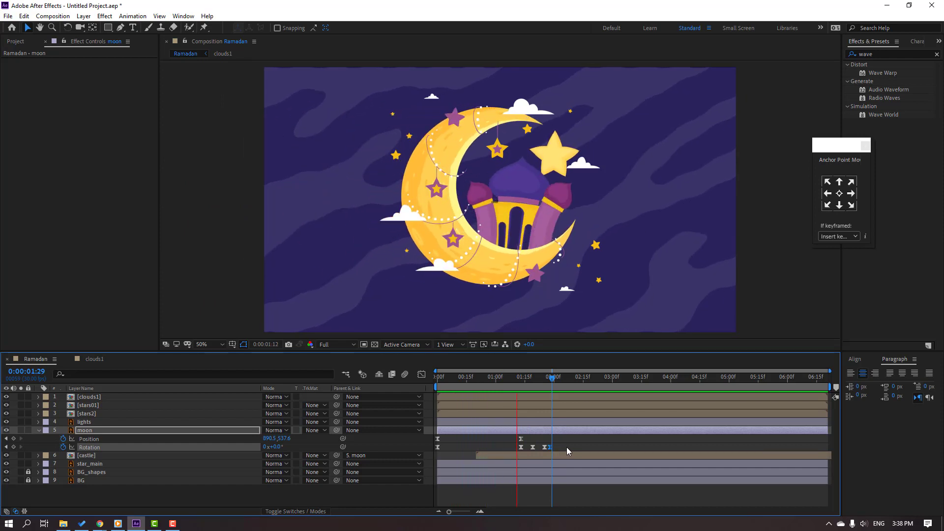
key(space)
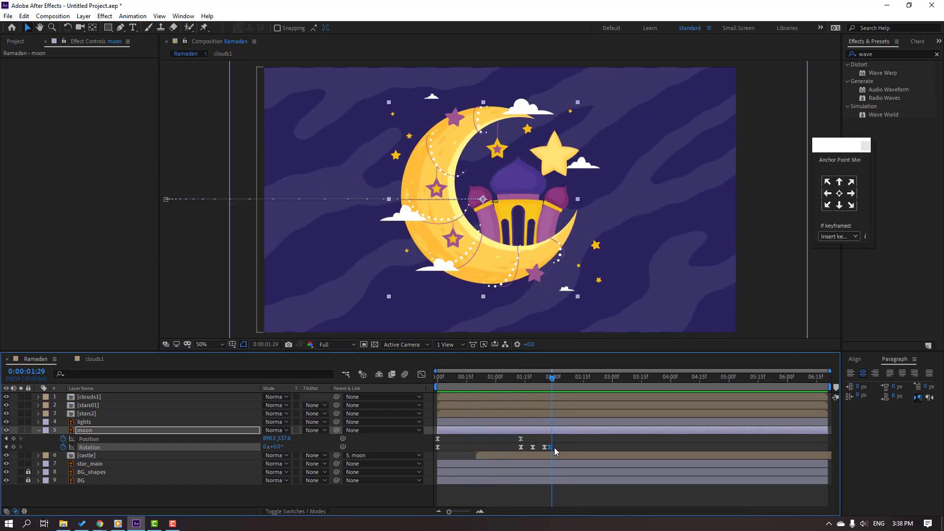
Step: Try compressing the moon's wobble rotation keyframes closer together after 0:01:13 and preview the timing
mouse_move(554, 447)
mouse_down()
mouse_move(527, 451)
mouse_move(538, 446)
mouse_up()
click(561, 445)
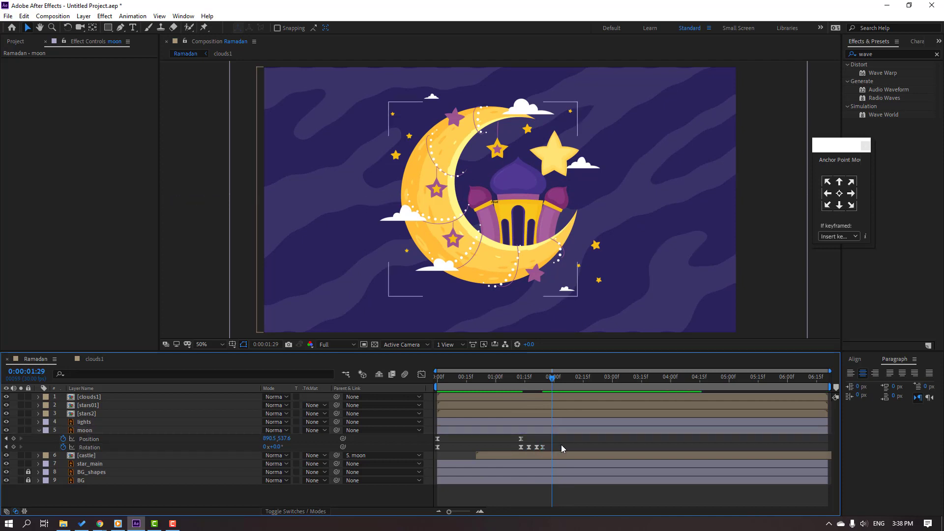
key(space)
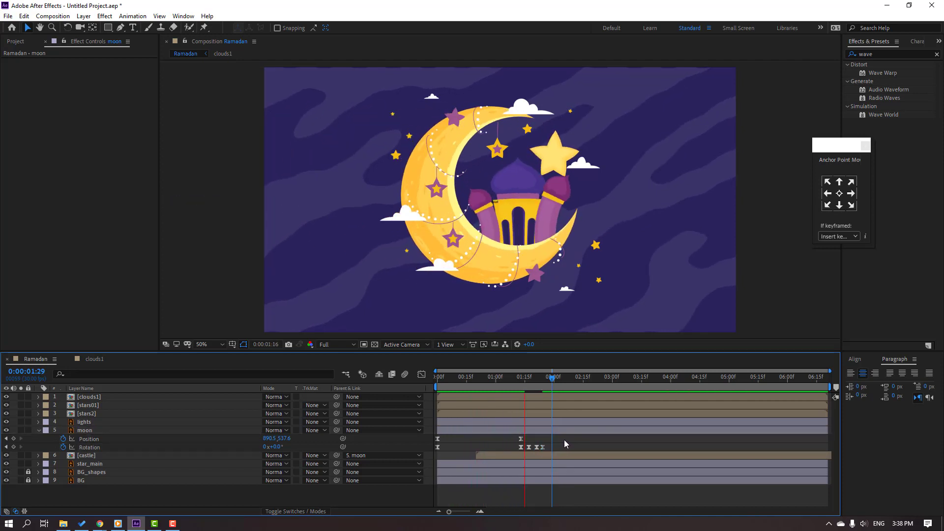
key(space)
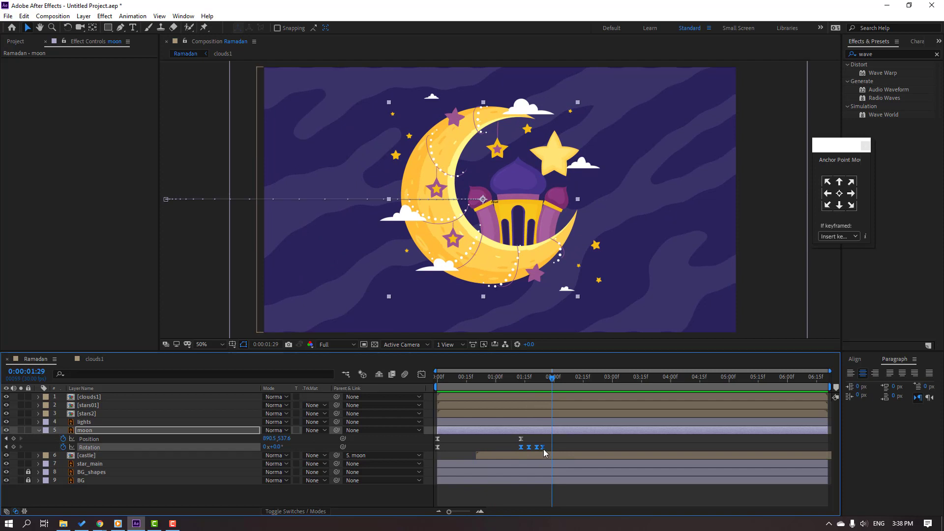
Step: Spread the moon's last four rotation keyframes proportionally wider apart, starting at 0:01:13, and preview the slower wobble
drag(543, 449, 591, 447)
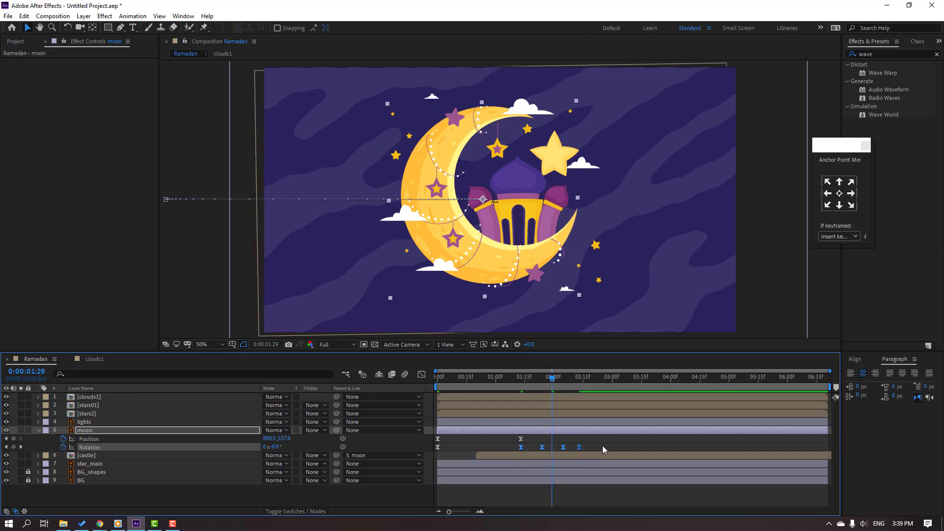
key(space)
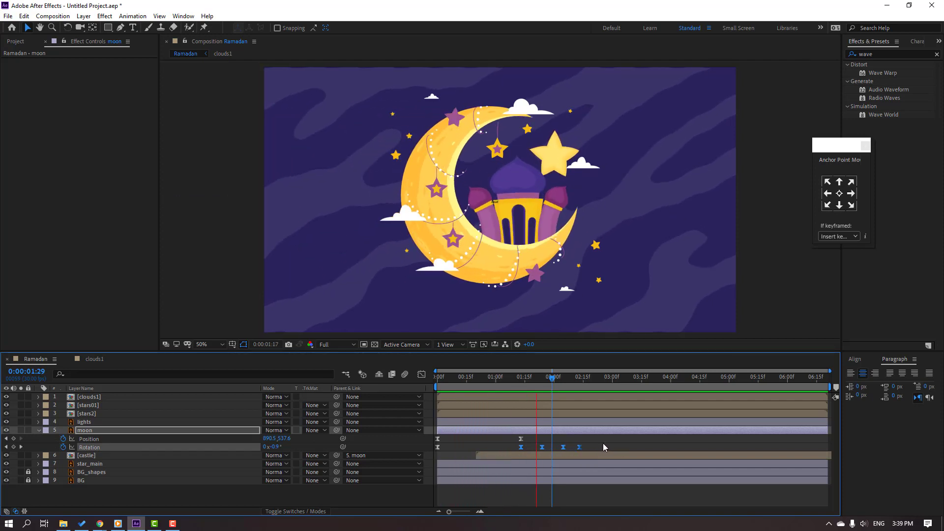
key(space)
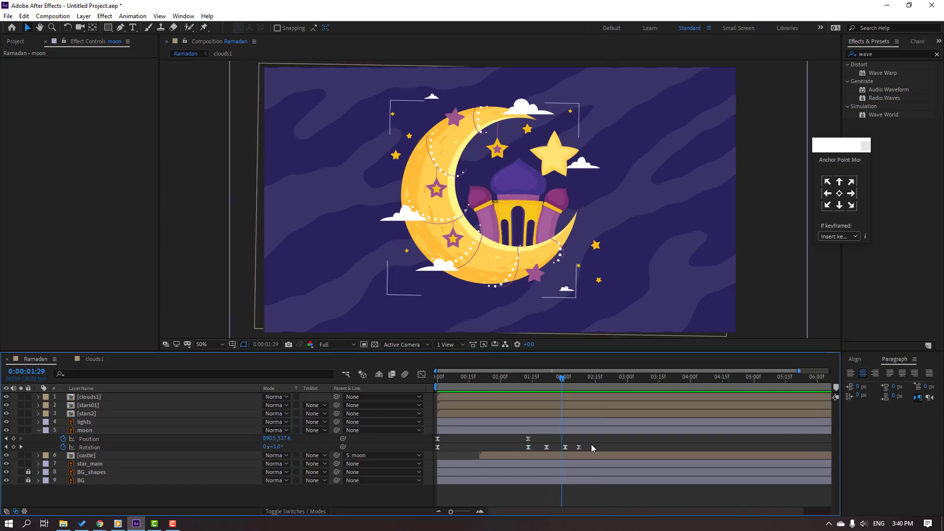
Step: Shift the moon's end position keyframe and last four rotation keyframes earlier to start at 0:01:00, and preview the entrance
drag(602, 439, 505, 453)
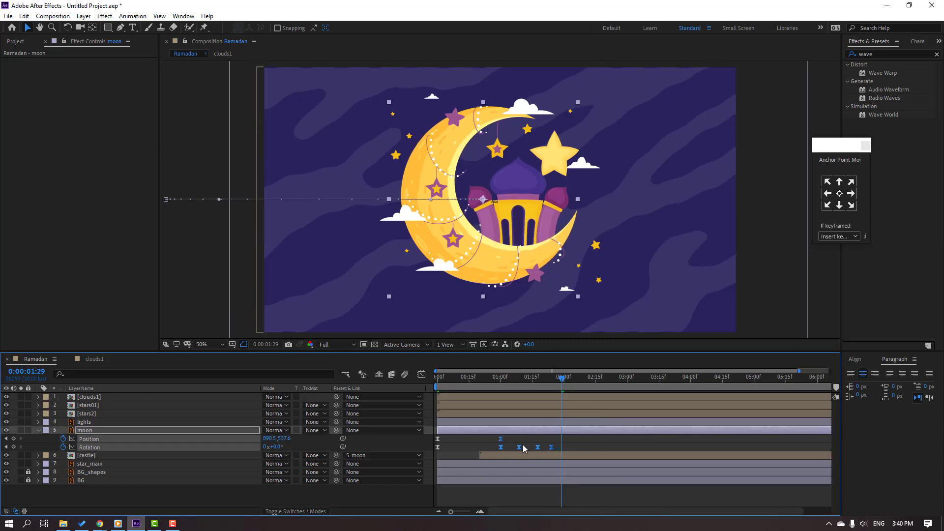
key(space)
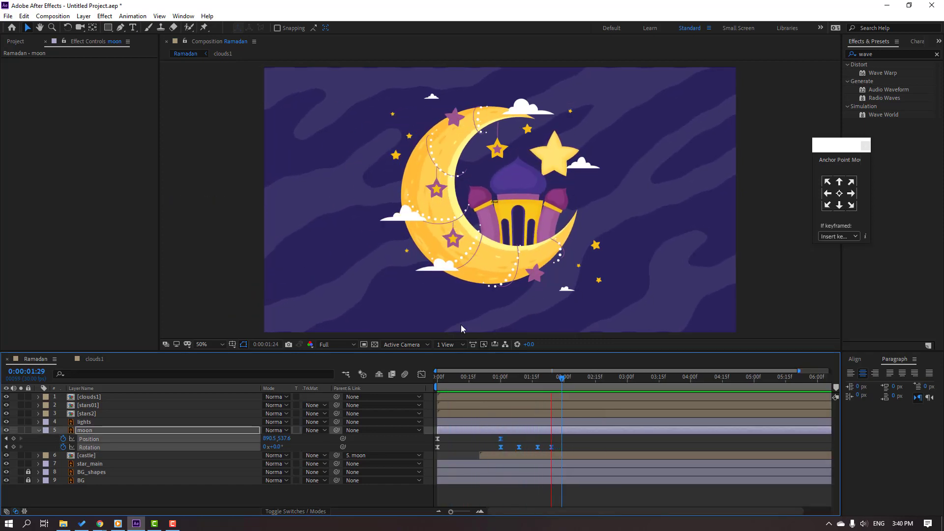
key(comma)
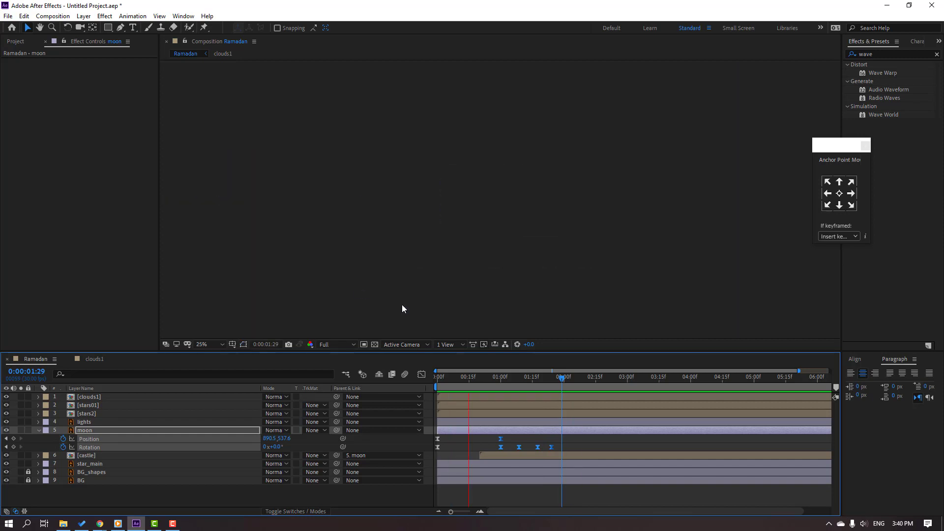
drag(556, 382, 544, 383)
key(period)
Step: Parent the lights layer to the moon layer and play back the entrance
click(142, 493)
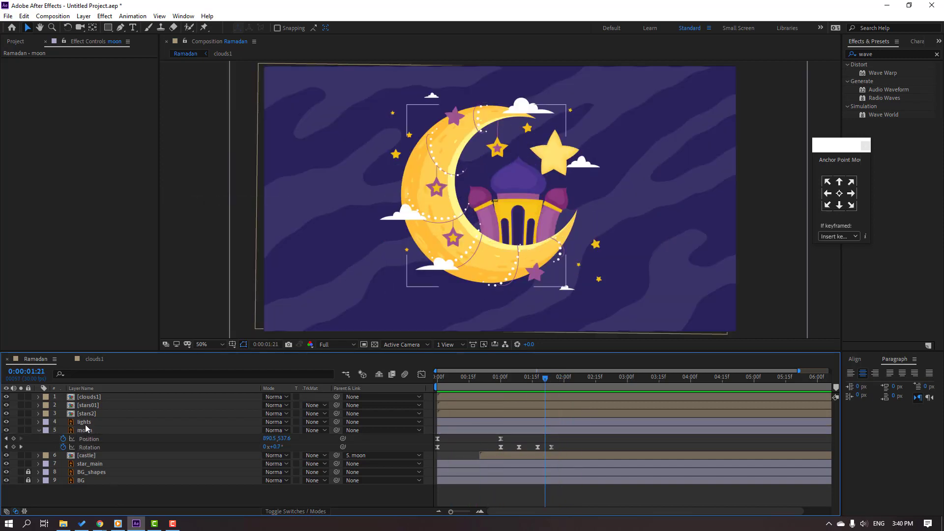
click(93, 423)
drag(337, 422, 123, 431)
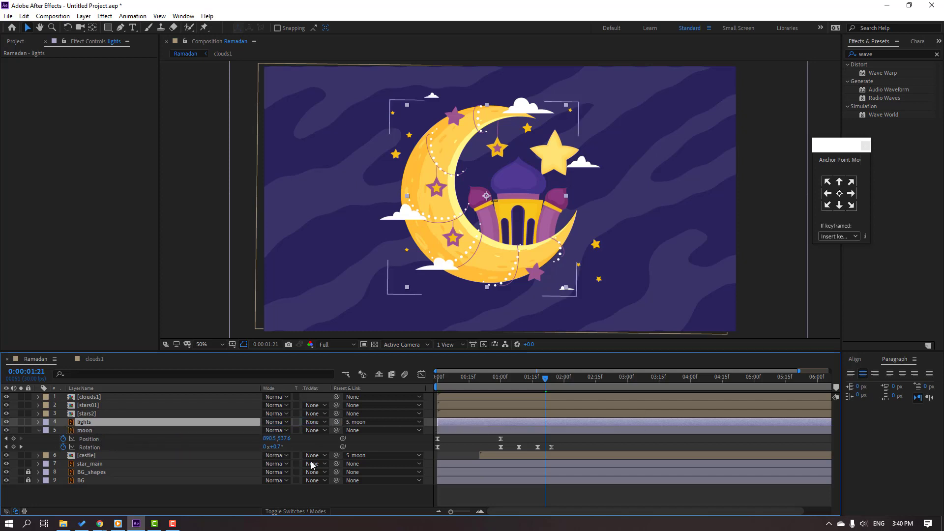
key(space)
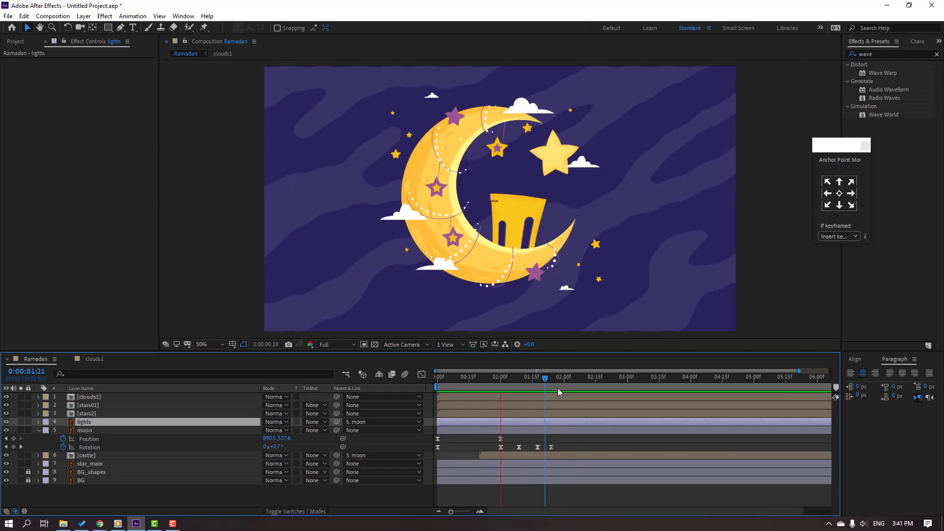
key(space)
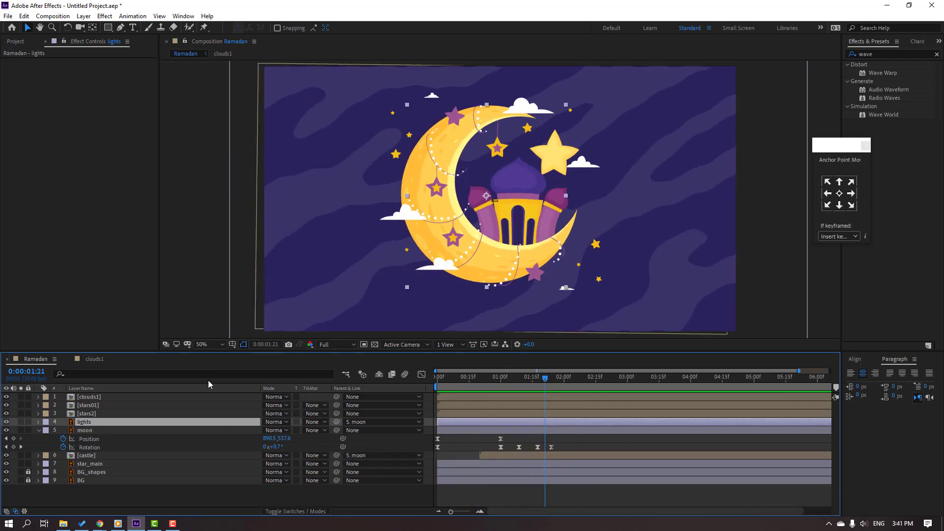
Step: Open the clouds1 precomposition and add position keyframes at 0:00 to all six cloud layers
double_click(97, 399)
drag(96, 470, 341, 389)
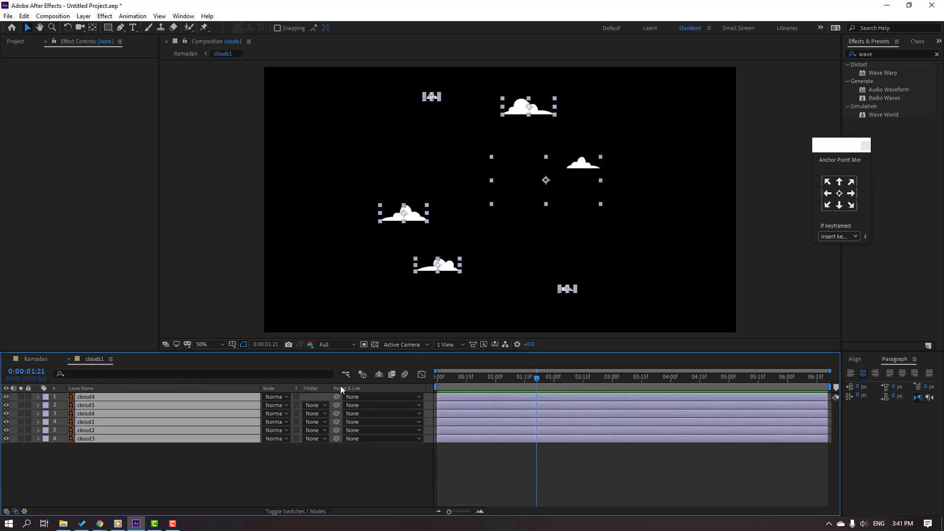
drag(524, 386, 430, 400)
key(p)
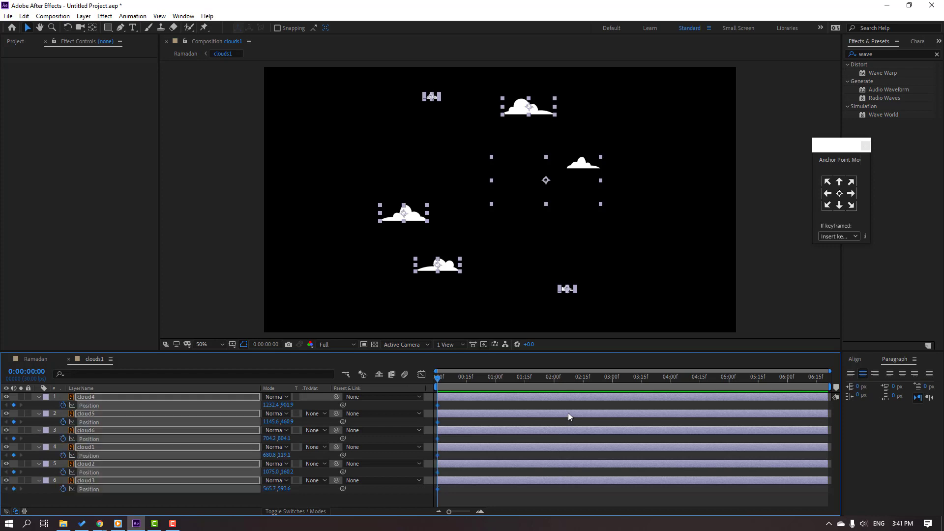
Step: At 0:06:20, keyframe the horizontal positions of cloud4 to 1422.4, cloud5 to 778.6 and cloud6 to 984.2
drag(453, 379, 827, 383)
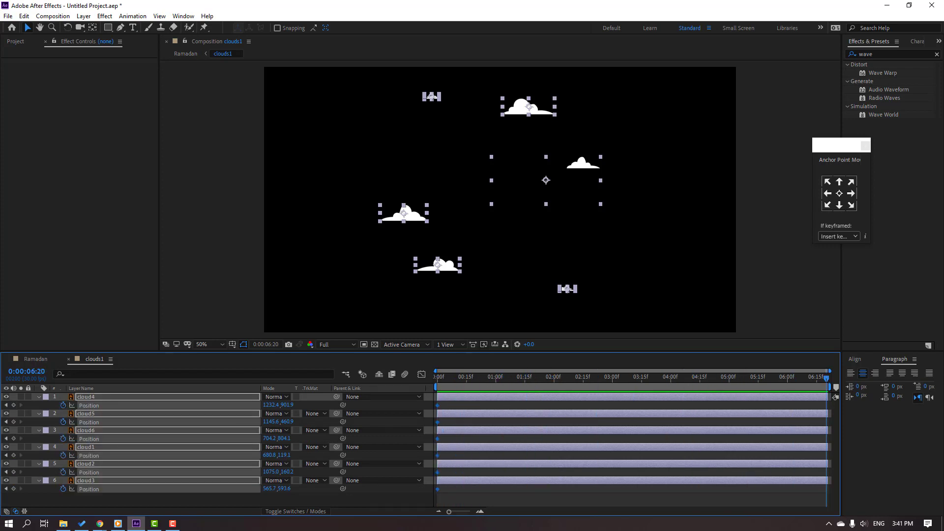
click(308, 405)
drag(271, 406, 89, 421)
drag(270, 438, 407, 439)
Step: Keyframe the horizontal positions at 0:06:20 of cloud1 to 383.8, cloud2 to 1343 and cloud3 to 322.7, and preview the drift
drag(270, 455, 126, 461)
drag(270, 472, 401, 472)
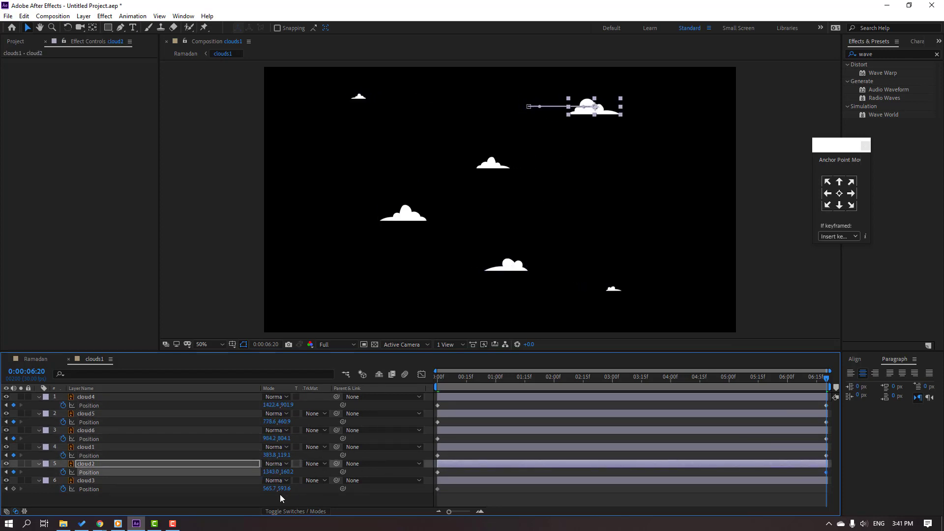
drag(270, 489, 150, 493)
key(space)
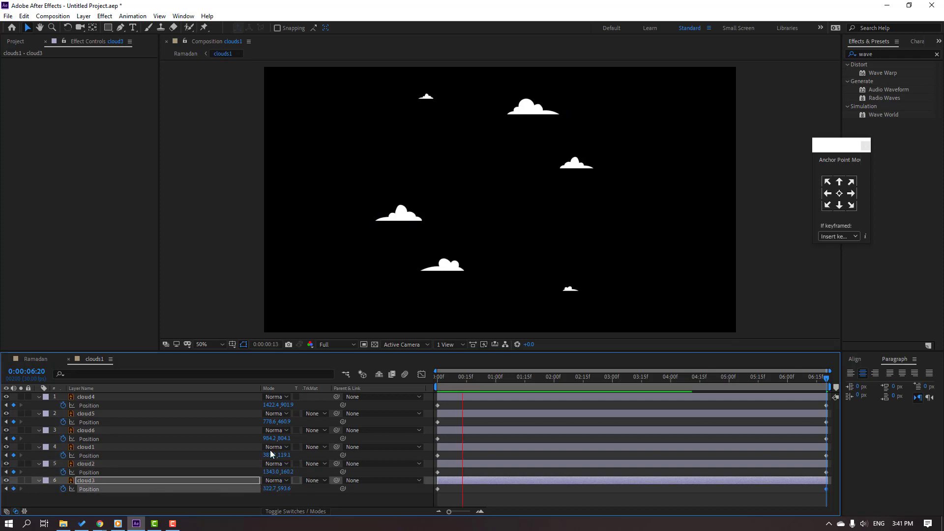
Step: Return to the Ramadan composition and play back the whole animation with the drifting clouds
click(32, 359)
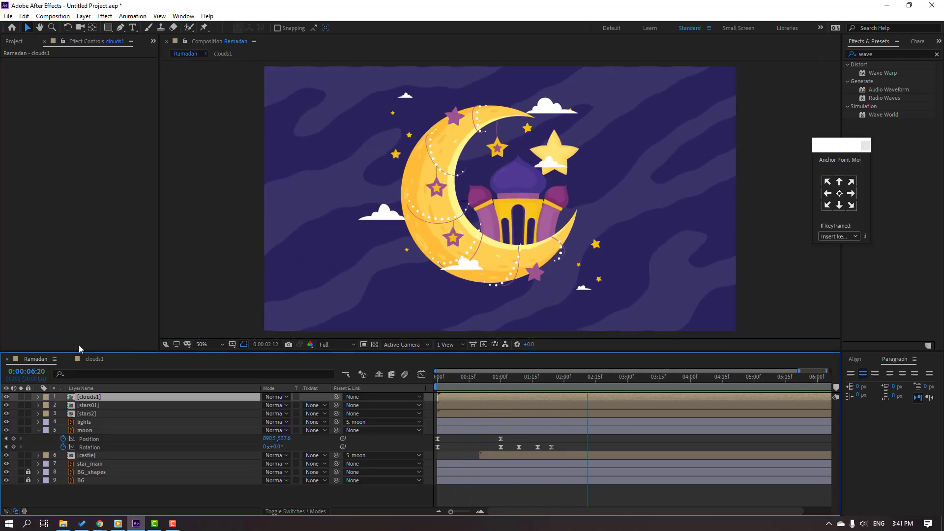
key(minus)
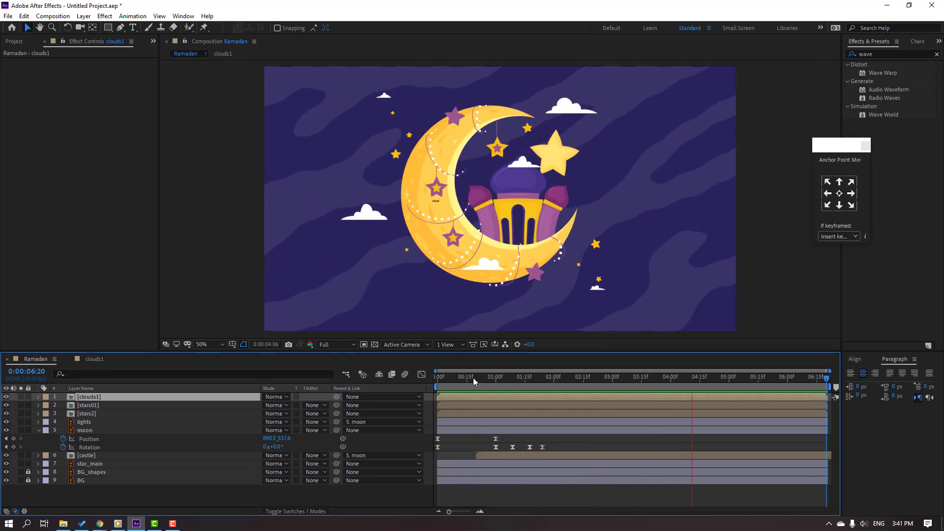
key(space)
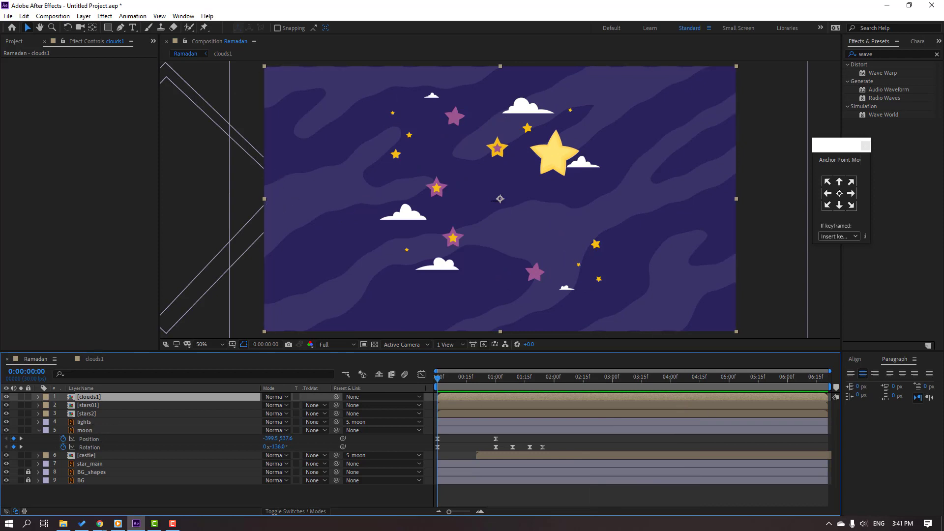
Step: Find the Glow effect by searching for "glow" and apply it to the moon layer
key(F9)
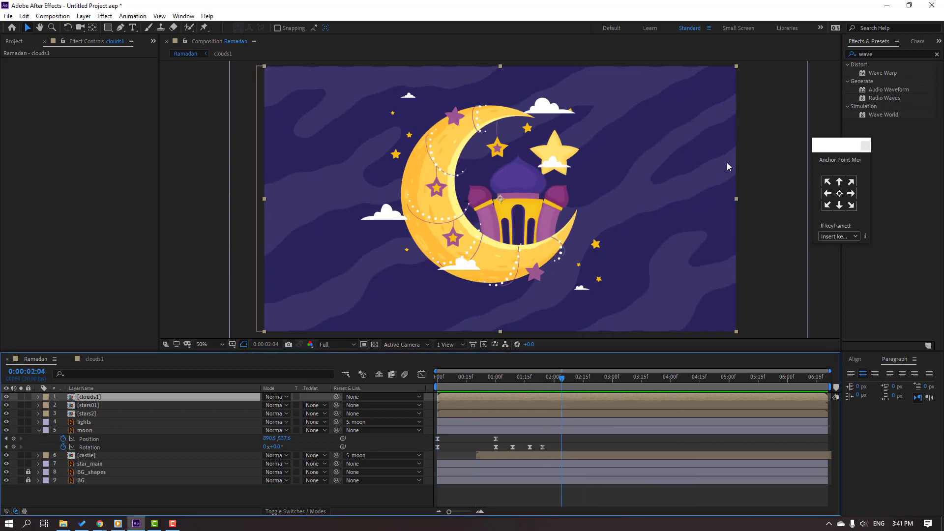
click(84, 430)
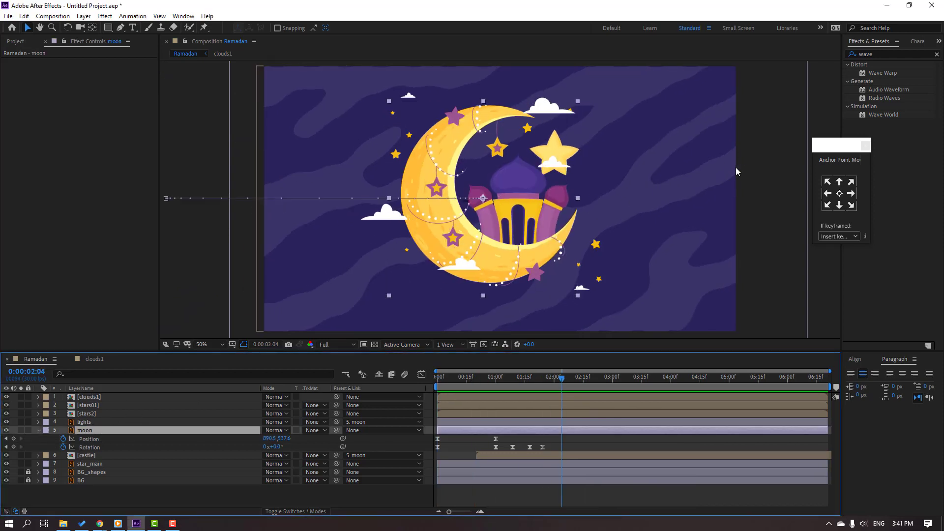
click(882, 55)
text(glow)
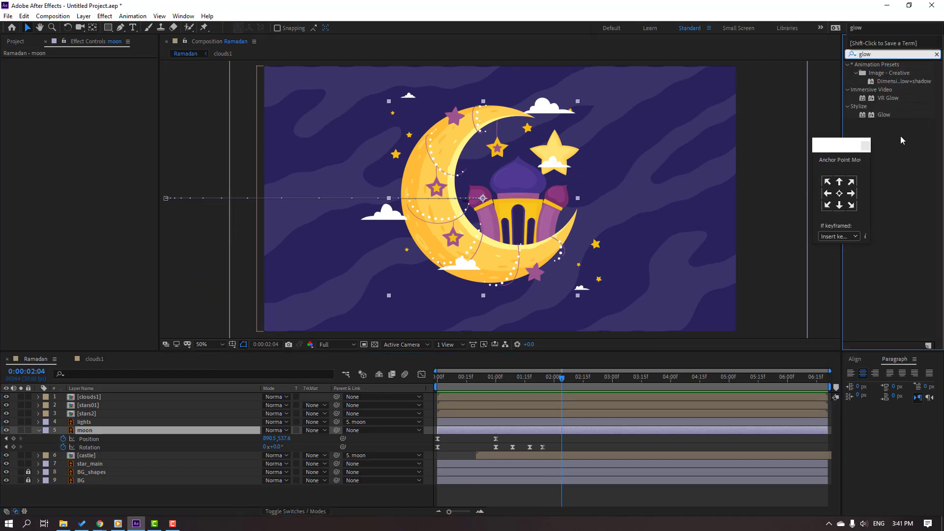
drag(882, 116, 86, 432)
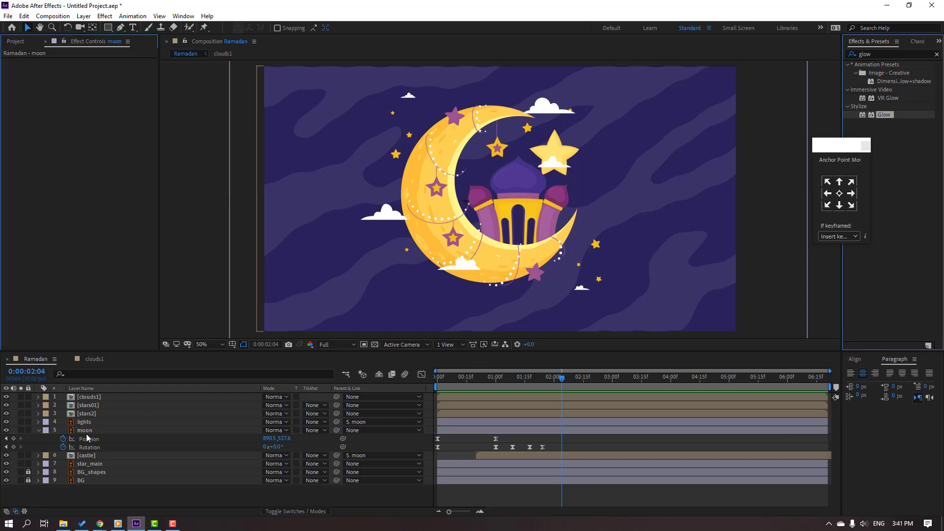
Step: Set the moon's Glow Threshold to 85.5% and Glow Radius to 96, and compare the moon with and without the effect
drag(89, 88, 168, 72)
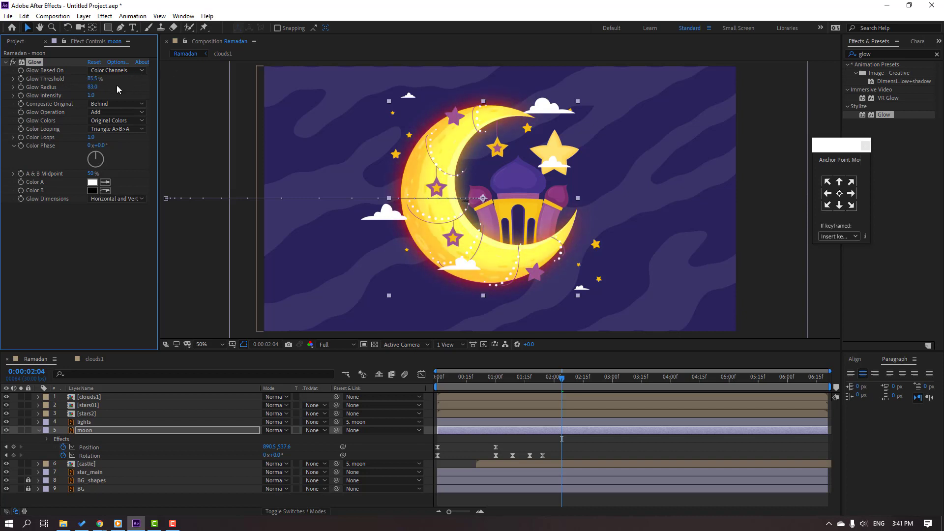
drag(85, 87, 81, 88)
click(13, 63)
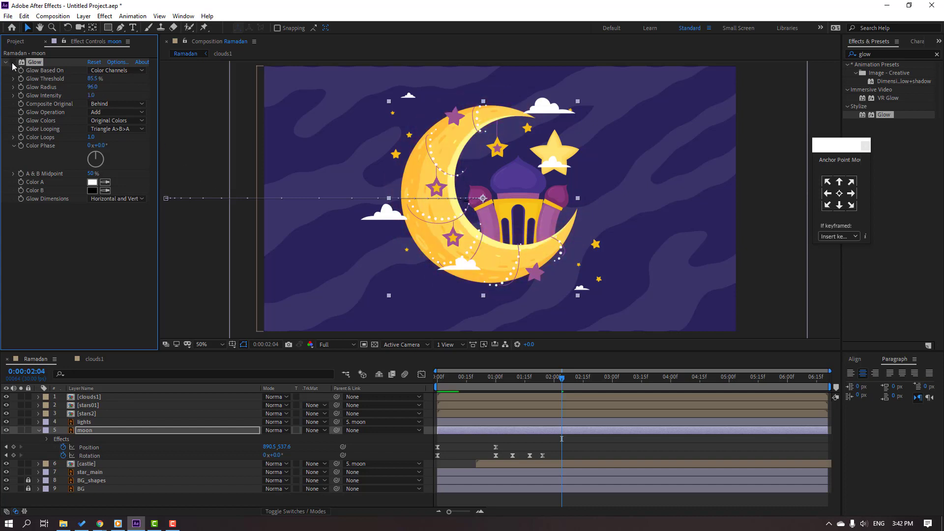
click(13, 63)
click(12, 63)
click(13, 63)
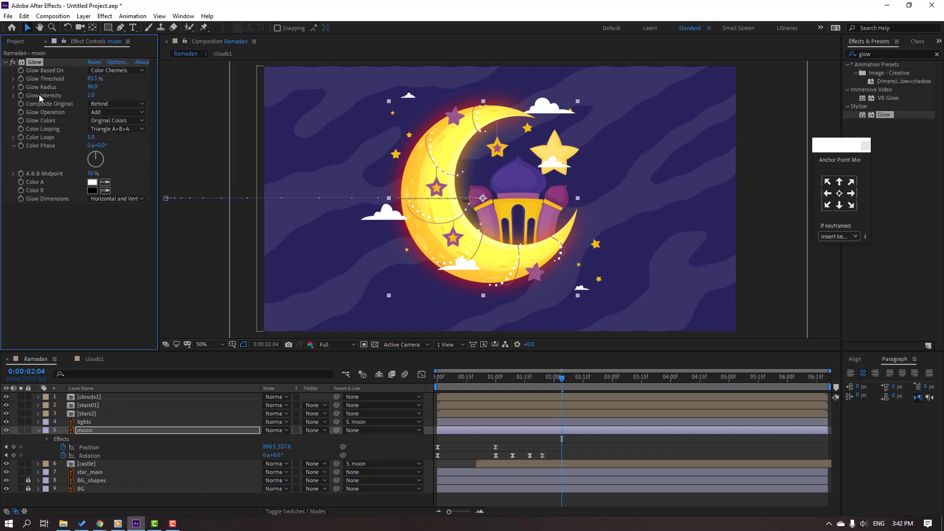
Step: Copy the moon's Glow effect onto the star_main, stars2 and stars01 layers, and compare stars01 with and without it
click(92, 473)
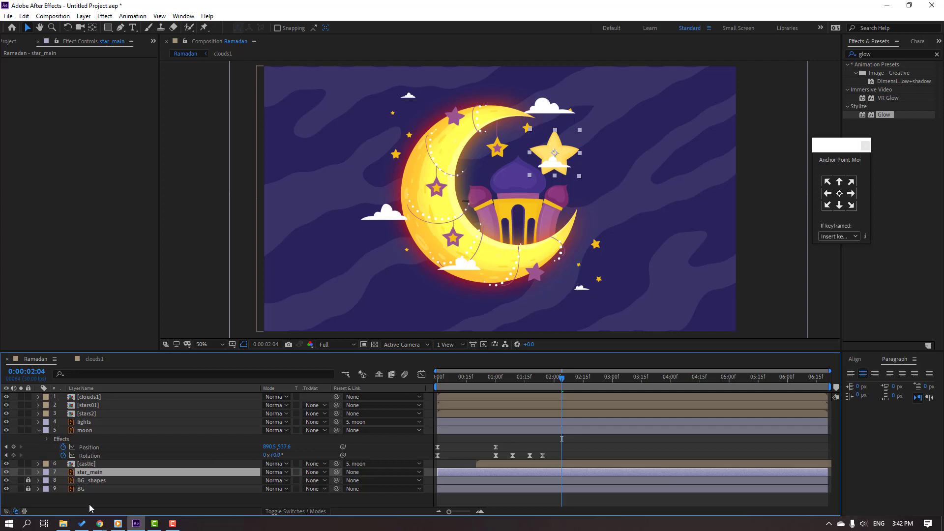
key(ctrl+v)
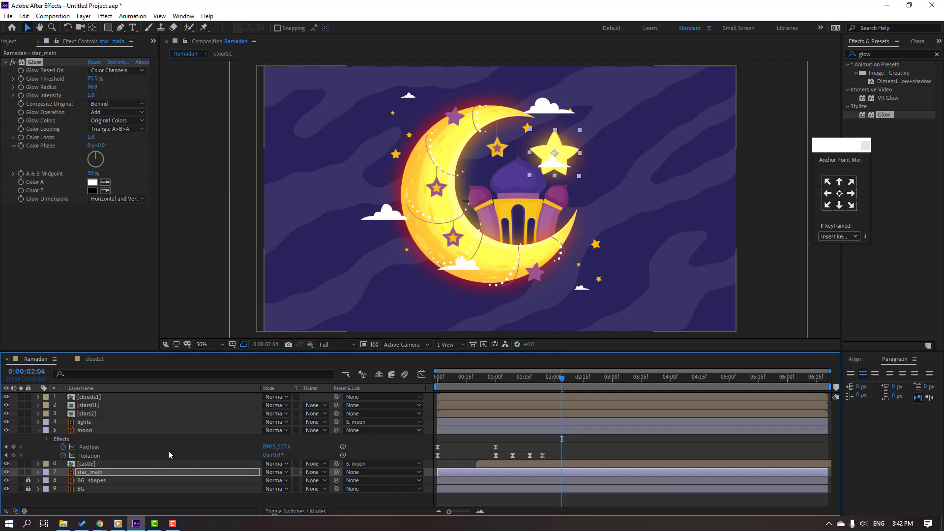
click(88, 416)
key(ctrl+v)
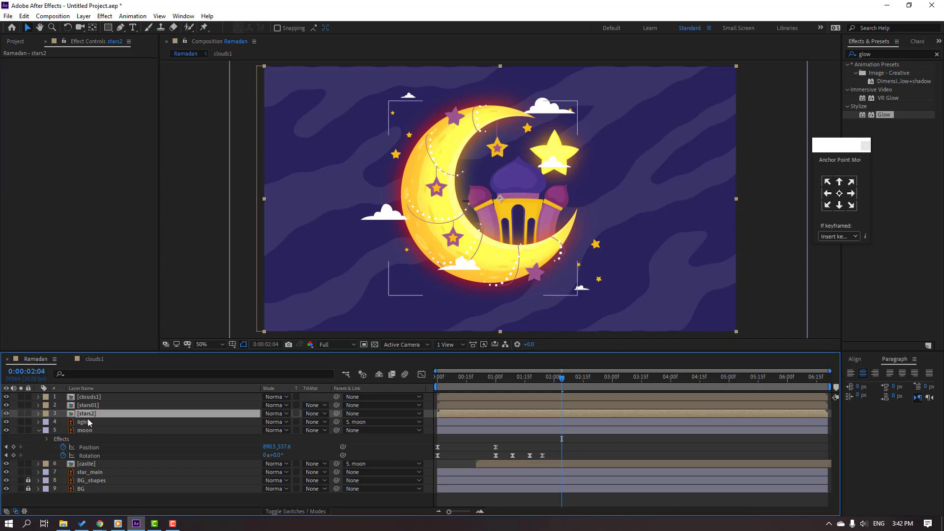
click(91, 406)
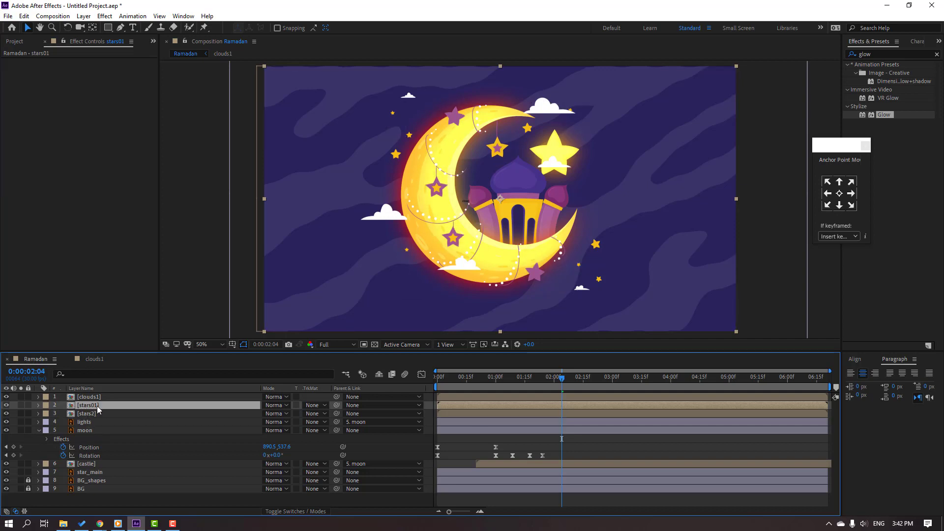
key(ctrl+v)
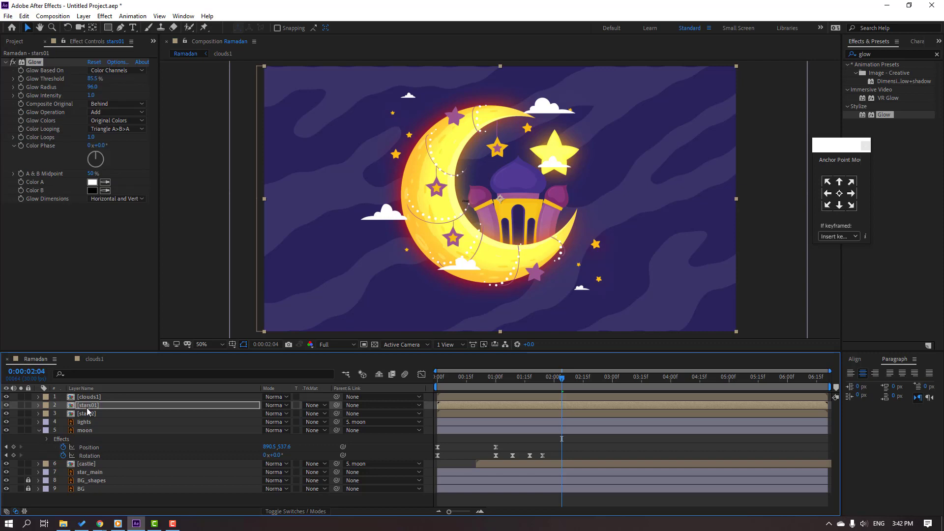
click(6, 406)
click(13, 63)
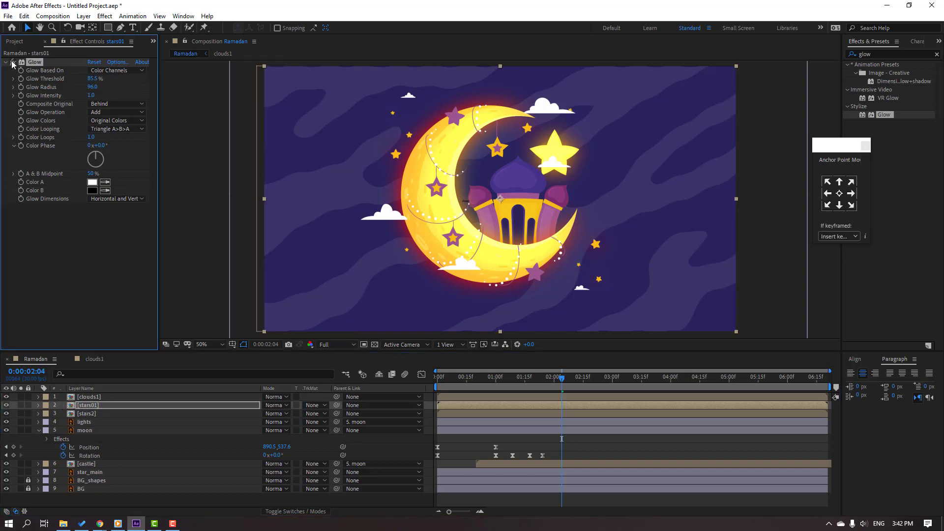
Step: Open the stars01 precomposition, return to 0:00 and bring up Animation Composer 3
double_click(87, 406)
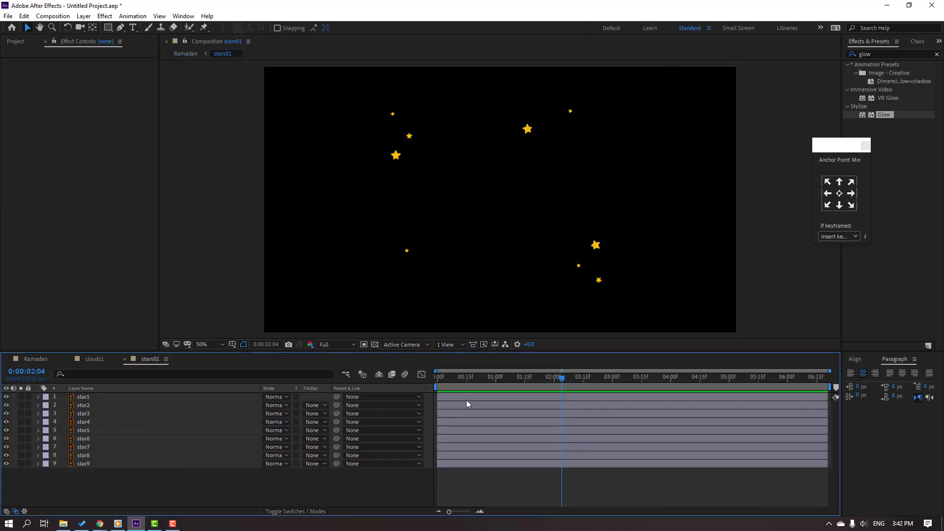
drag(486, 384, 422, 384)
click(184, 16)
click(215, 93)
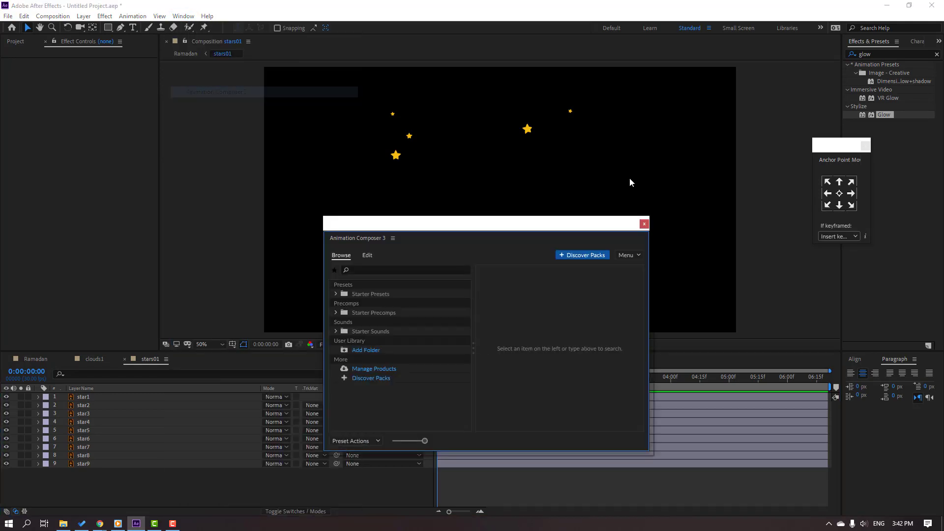
Step: Apply the 2D layer transition Overshoot Scale From Anchor Point as an In animation to all nine star layers
click(91, 488)
drag(99, 494, 94, 390)
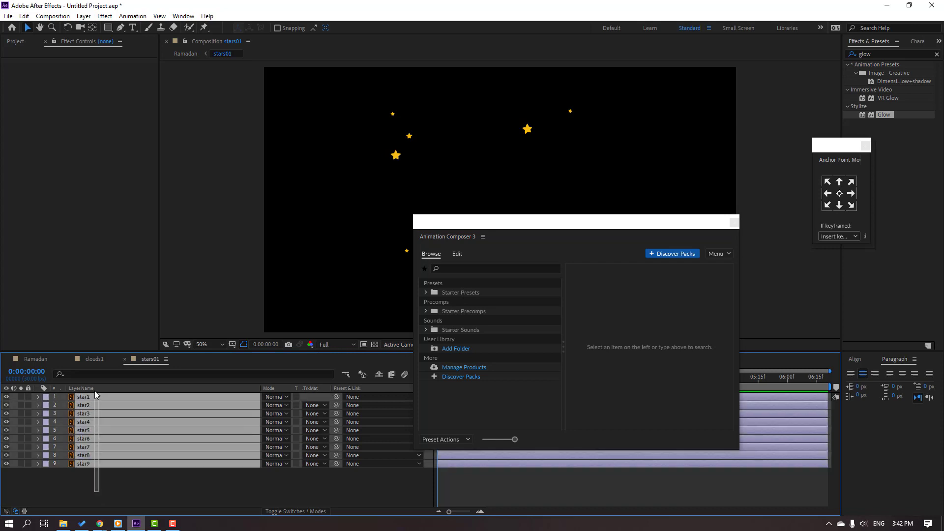
click(426, 293)
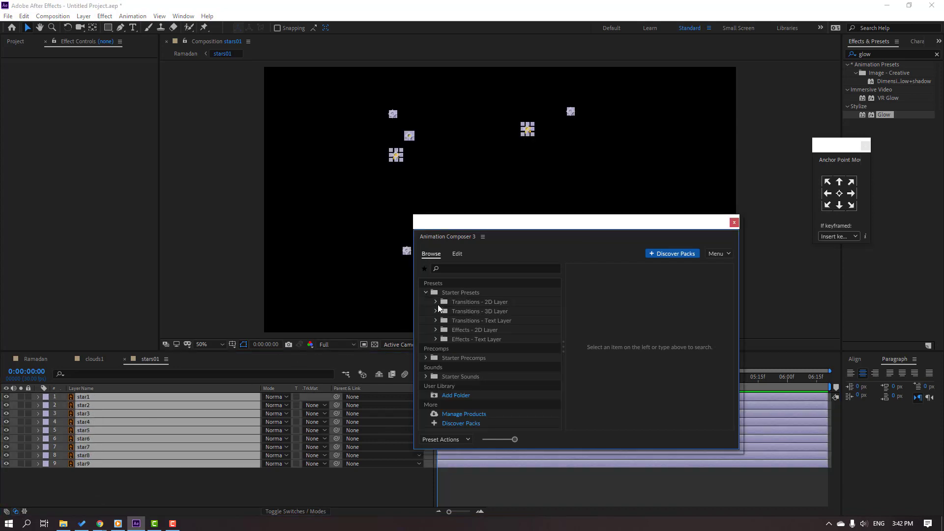
click(436, 301)
click(485, 386)
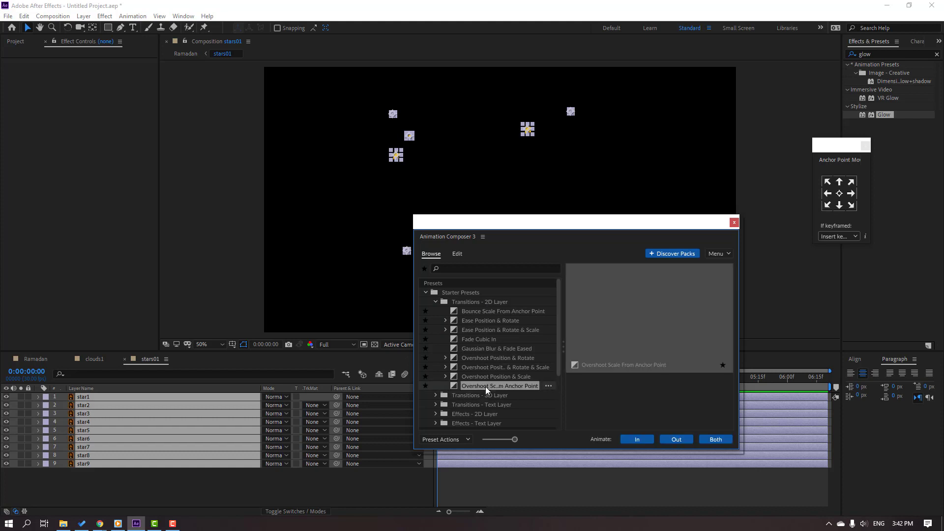
click(644, 441)
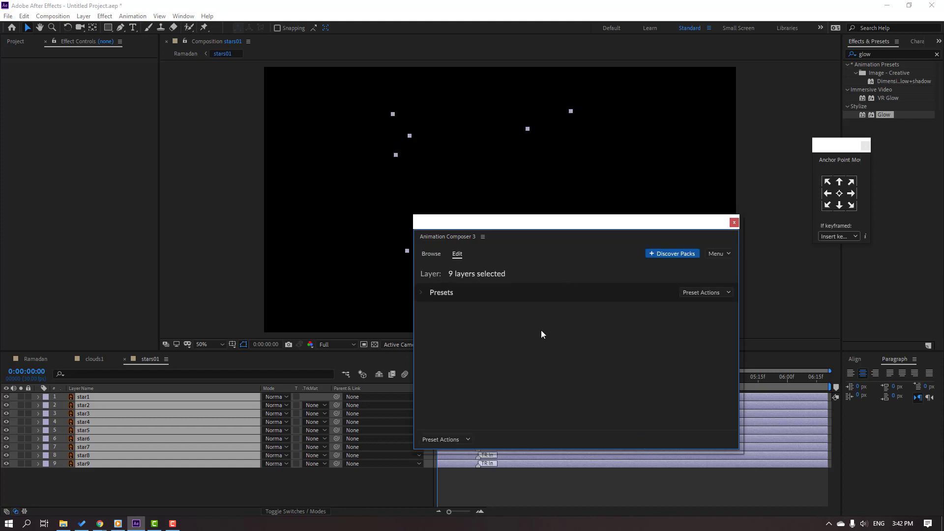
Step: Preview the star pop-in, stagger the start times of the star layers by shifting them along the timeline, and preview again
drag(562, 223, 662, 415)
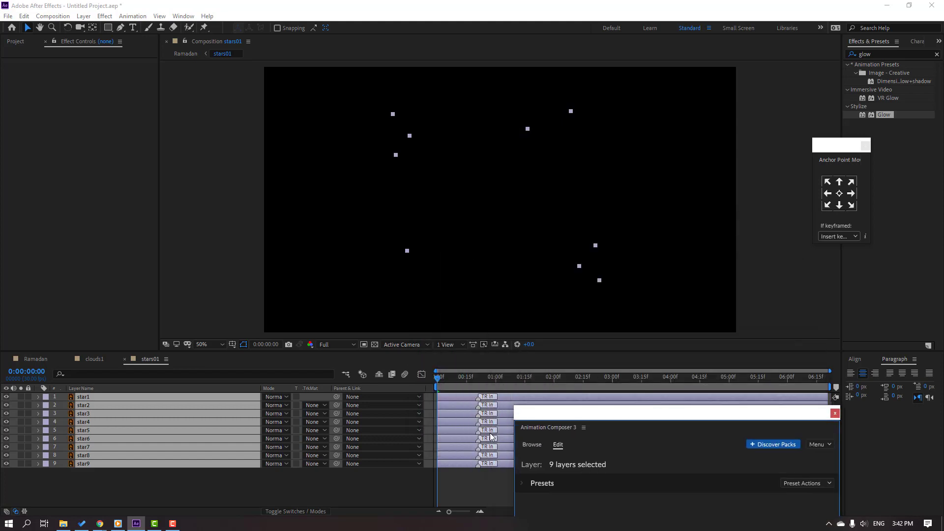
click(478, 484)
key(space)
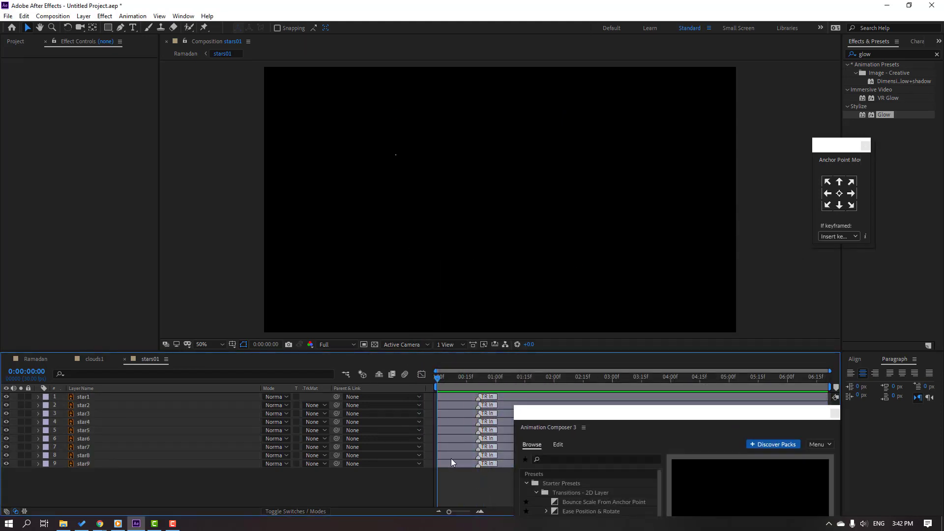
mouse_move(450, 457)
mouse_down()
mouse_move(468, 454)
mouse_move(463, 445)
mouse_up()
mouse_move(456, 431)
mouse_down()
mouse_move(465, 432)
mouse_move(474, 405)
mouse_move(465, 394)
mouse_move(460, 414)
mouse_move(472, 411)
mouse_move(448, 423)
mouse_up()
key(space)
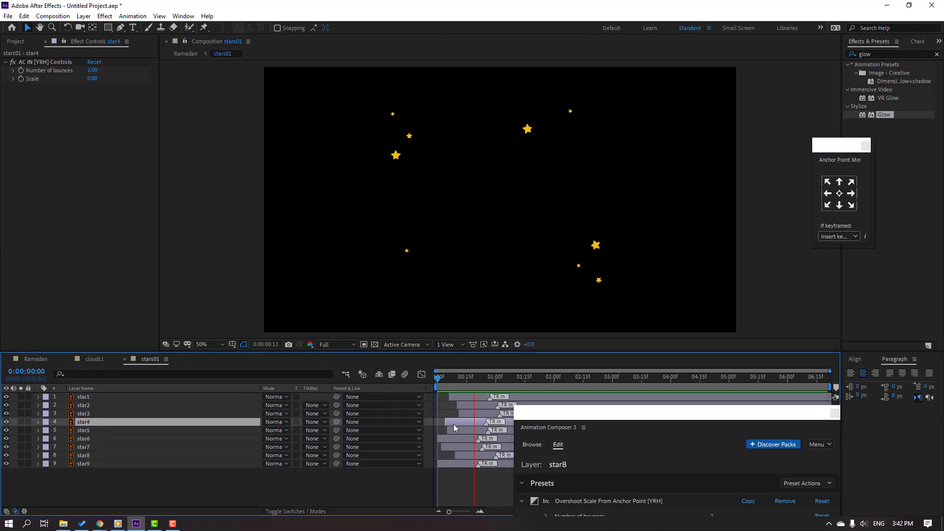
Step: Browse the 2D Layer Transformations effects, comparing the previews of the Wiggle, Wave Warp, Cosine Position & Rotation and Cosine Rotate presets
drag(564, 419, 606, 243)
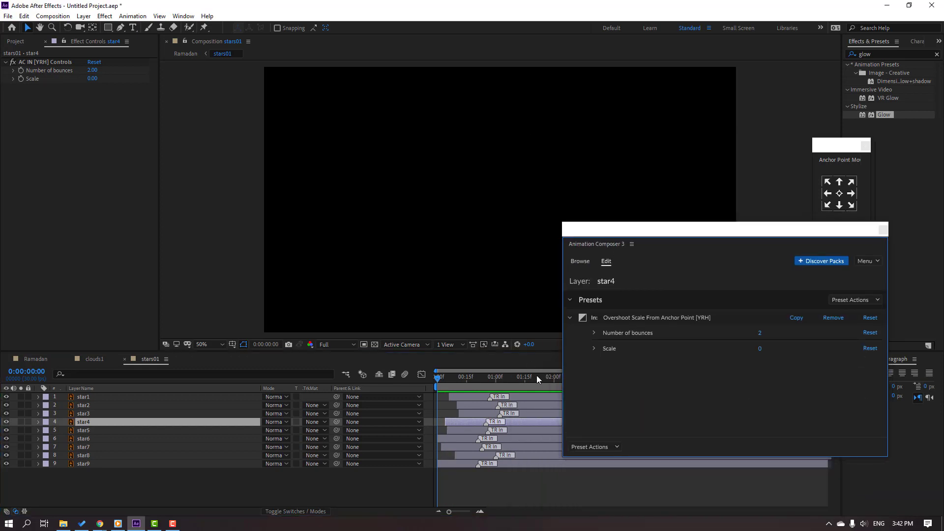
drag(659, 226, 591, 227)
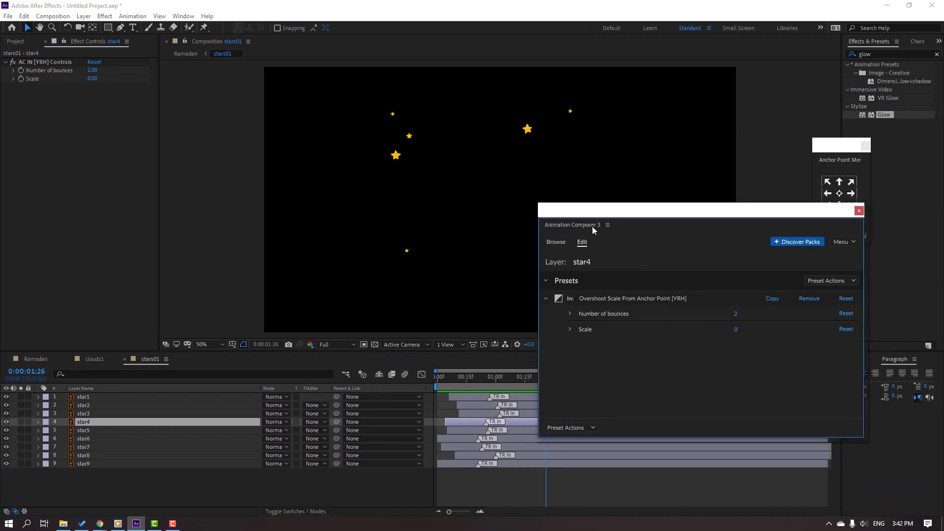
click(556, 243)
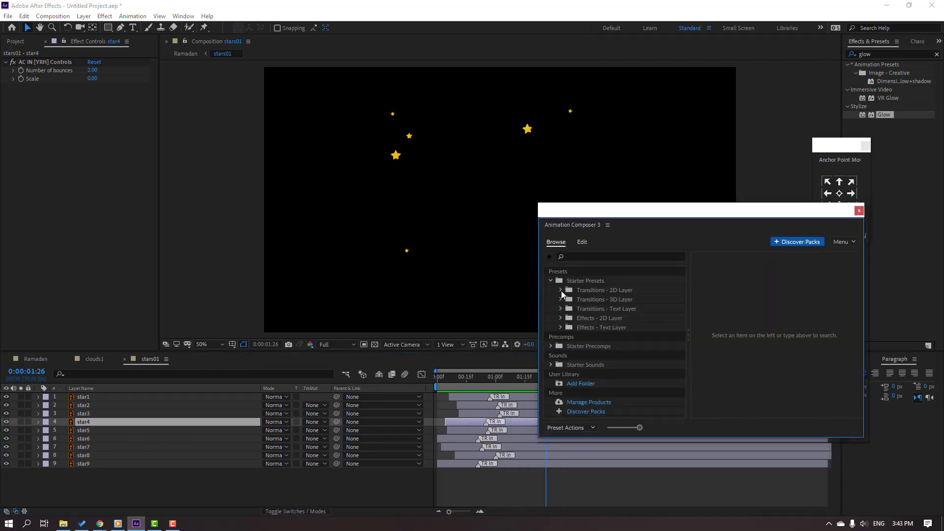
click(592, 318)
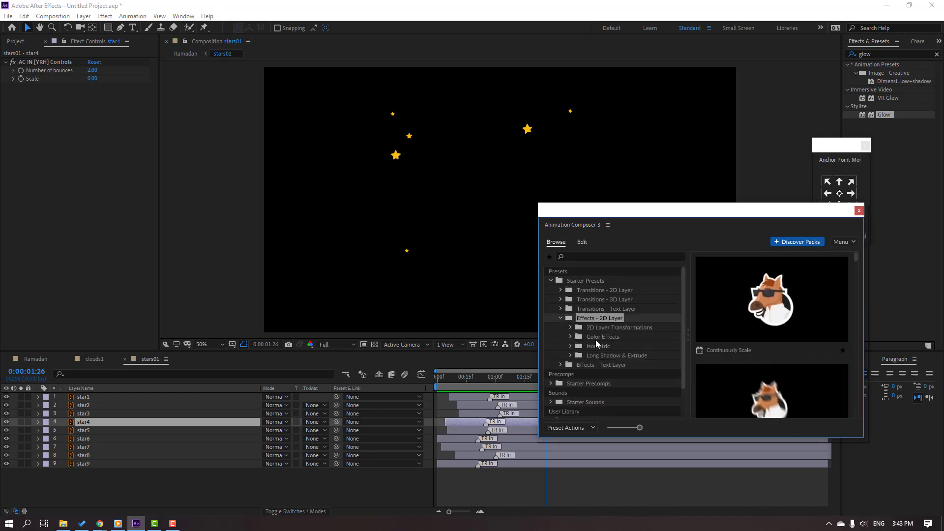
click(571, 328)
scroll(617, 346, down, 2)
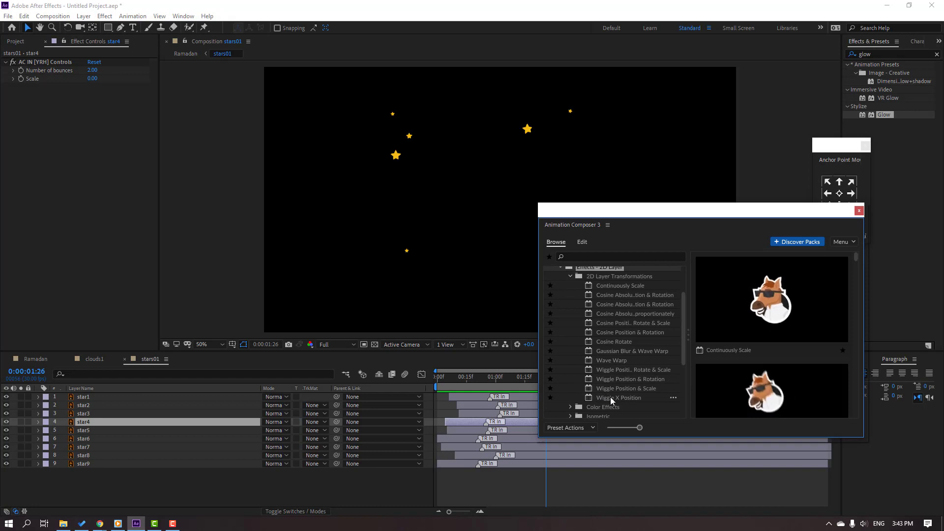
click(614, 389)
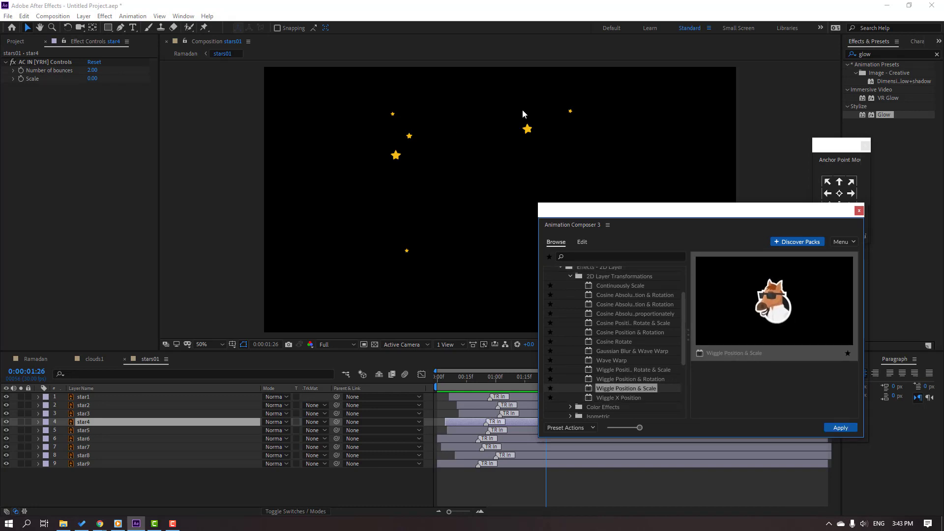
click(593, 379)
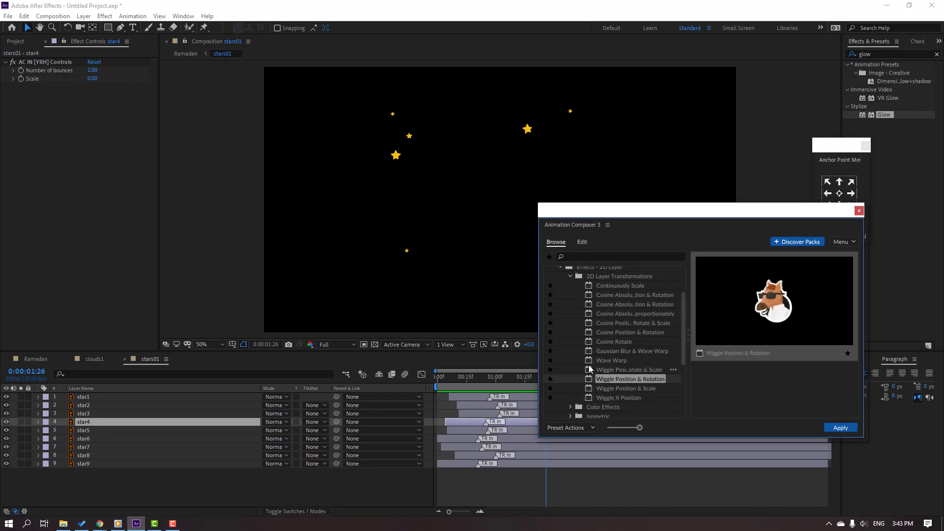
click(612, 397)
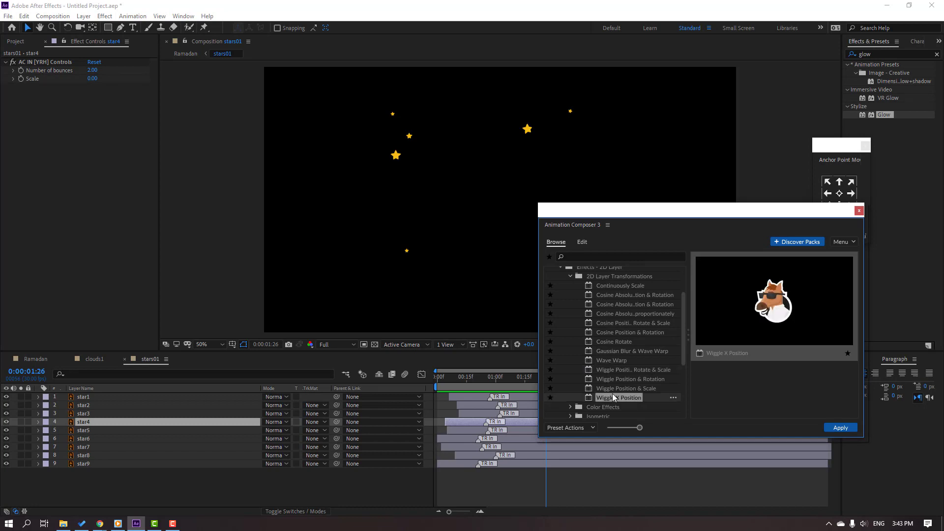
click(609, 360)
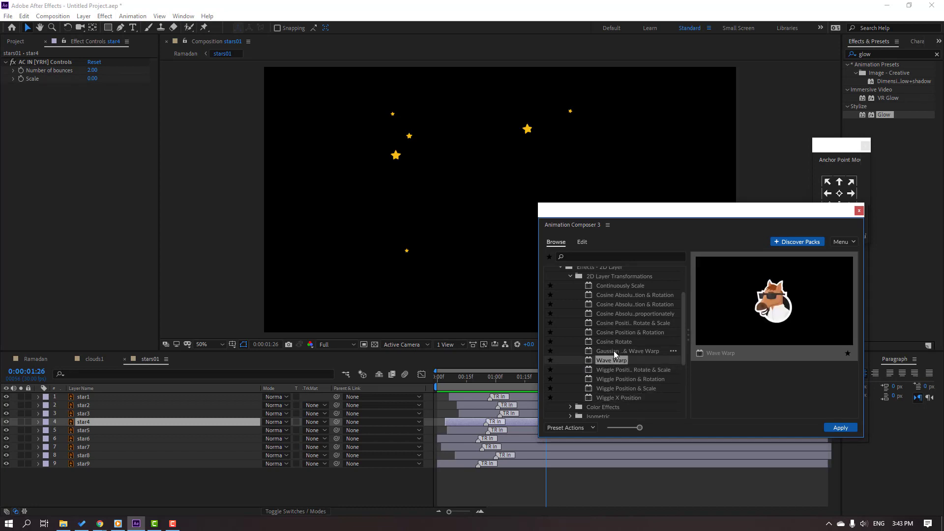
click(606, 340)
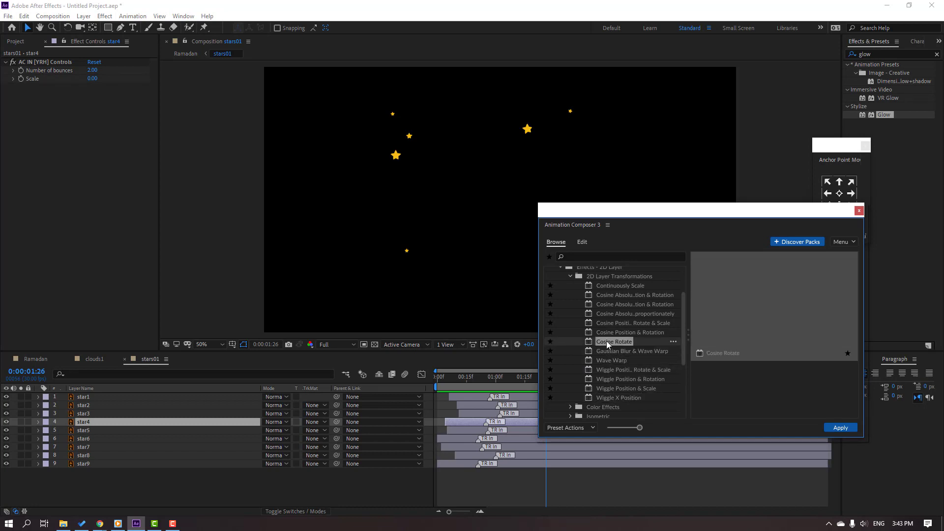
click(606, 333)
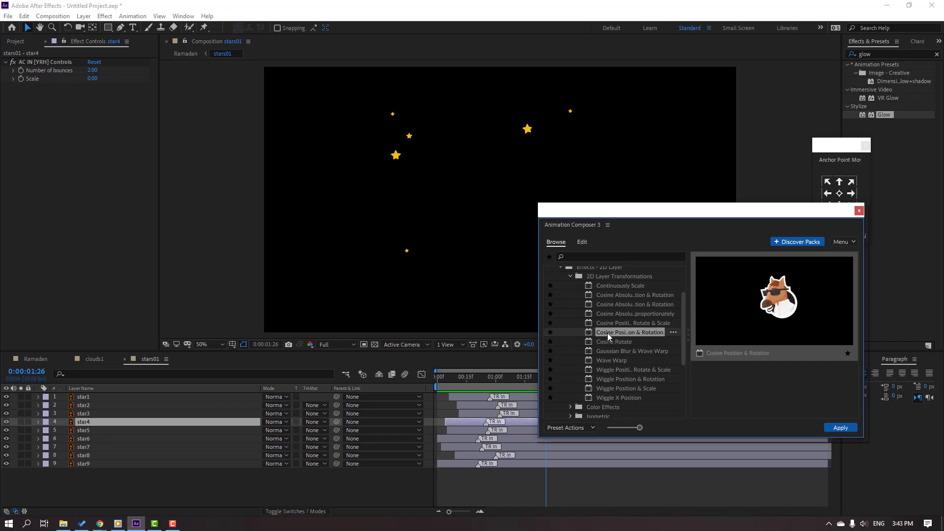
click(601, 342)
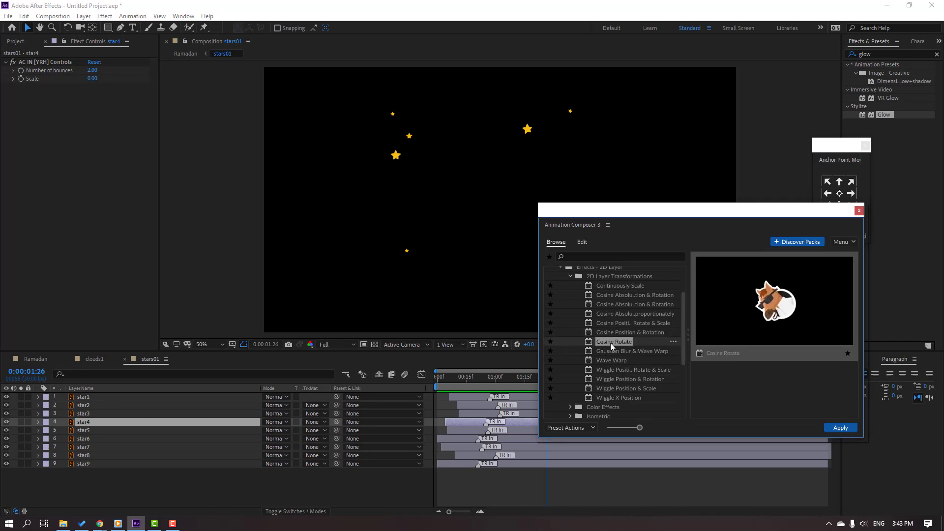
Step: Apply the Cosine Rotate effect to all nine star layers in stars01 and preview the motion with the preset window moved aside
drag(111, 500, 113, 384)
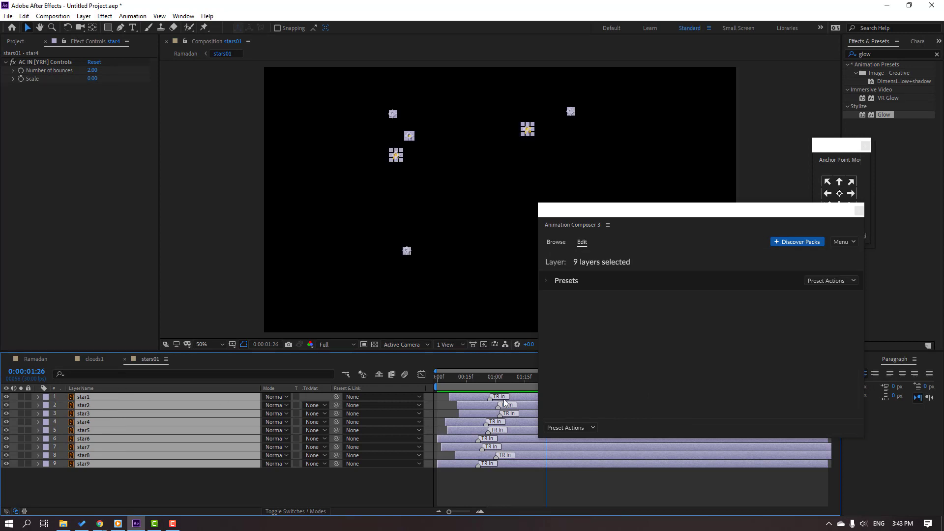
click(563, 241)
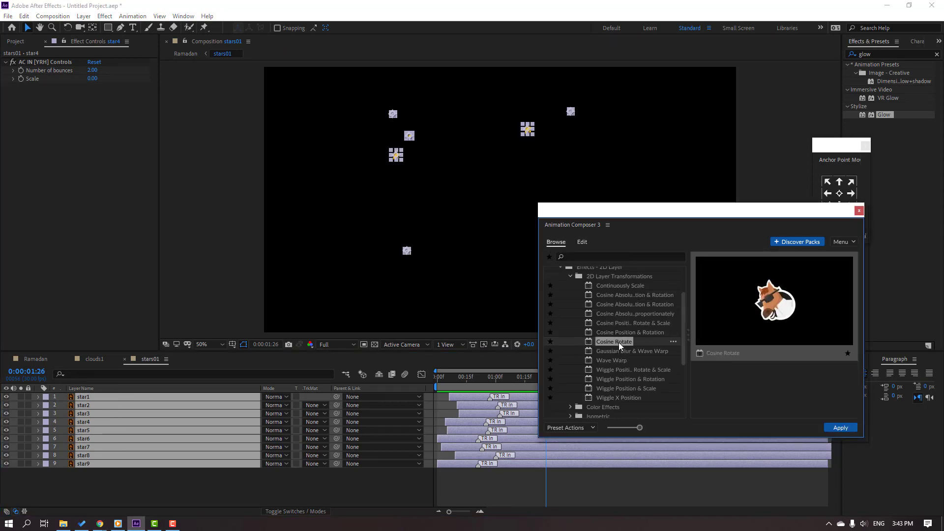
click(840, 427)
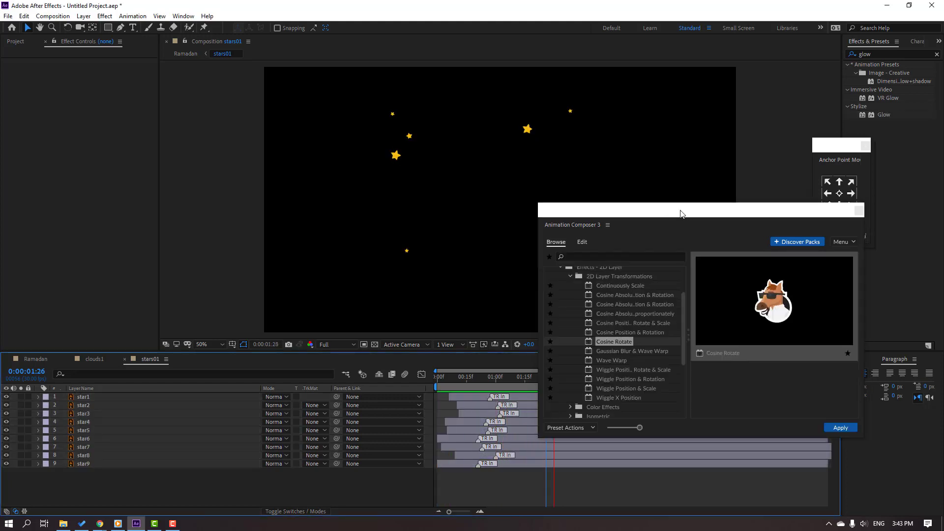
drag(681, 213, 648, 333)
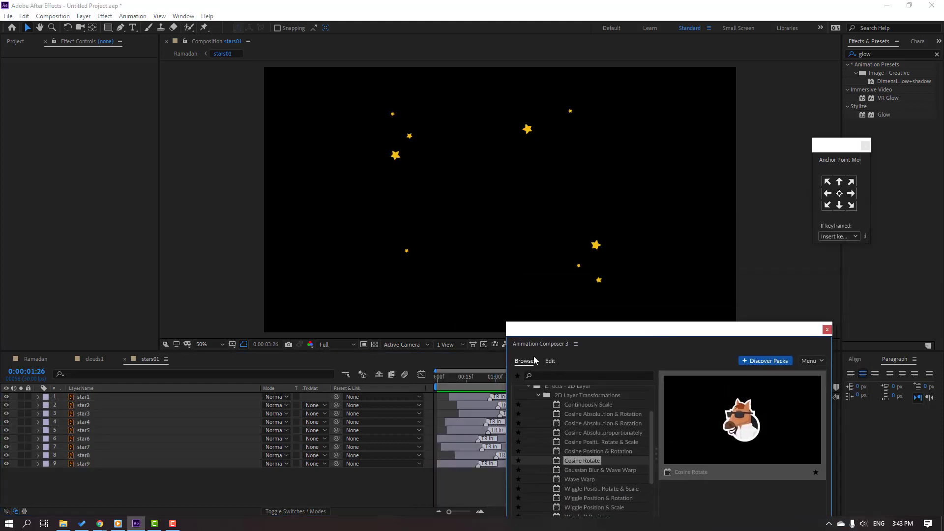
Step: Return to the Ramadan composition, preview the whole animation from the start, and set the current time to 0:00:01:24
click(30, 359)
drag(580, 338, 635, 426)
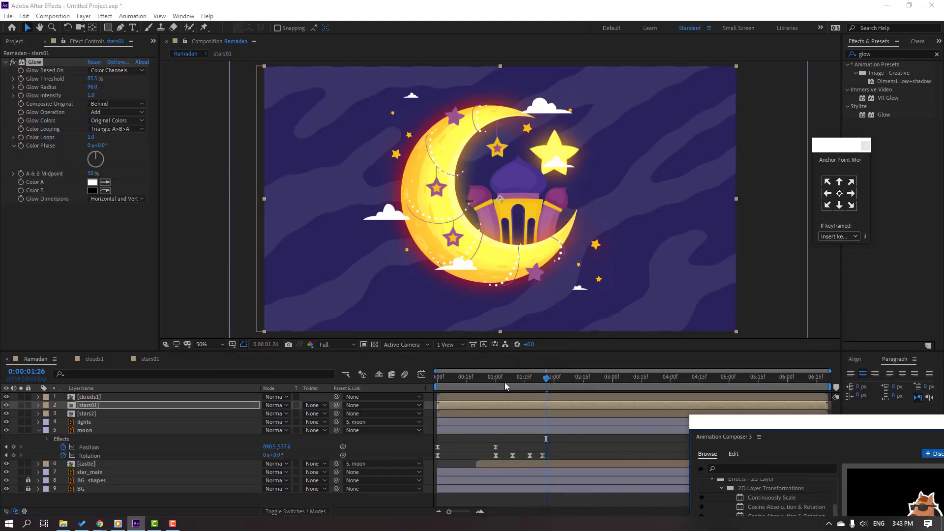
key(Home)
key(space)
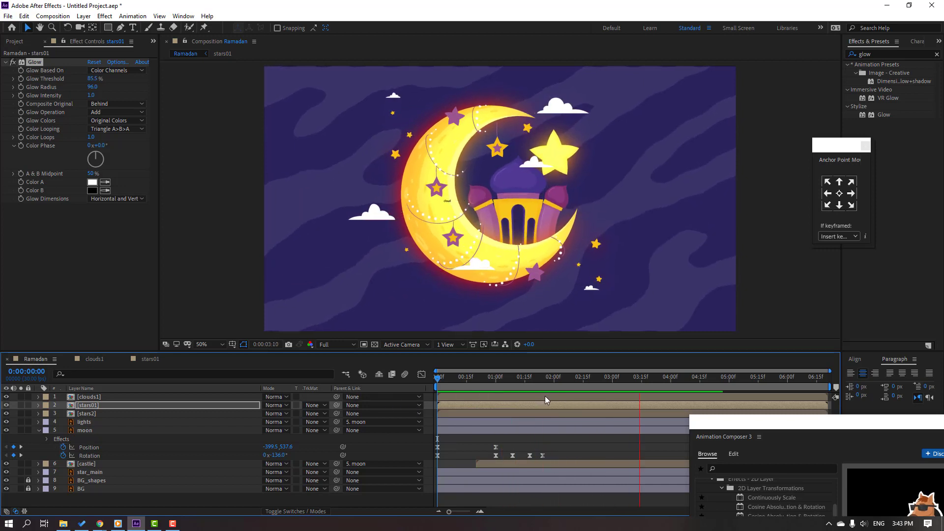
click(542, 379)
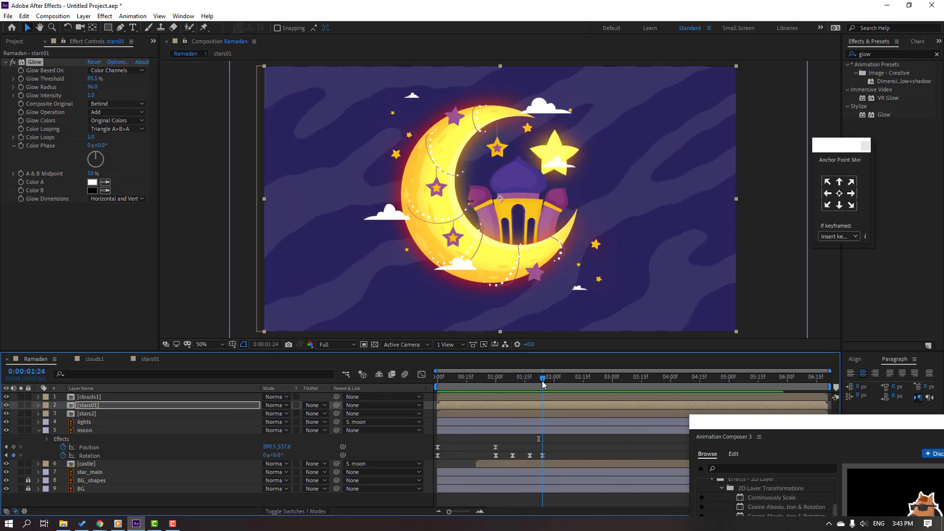
Step: Open the stars2 precomposition and apply the 2D layer transition Overshoot Scale From Anchor Point as an In animation to all five stars
click(86, 416)
double_click(88, 416)
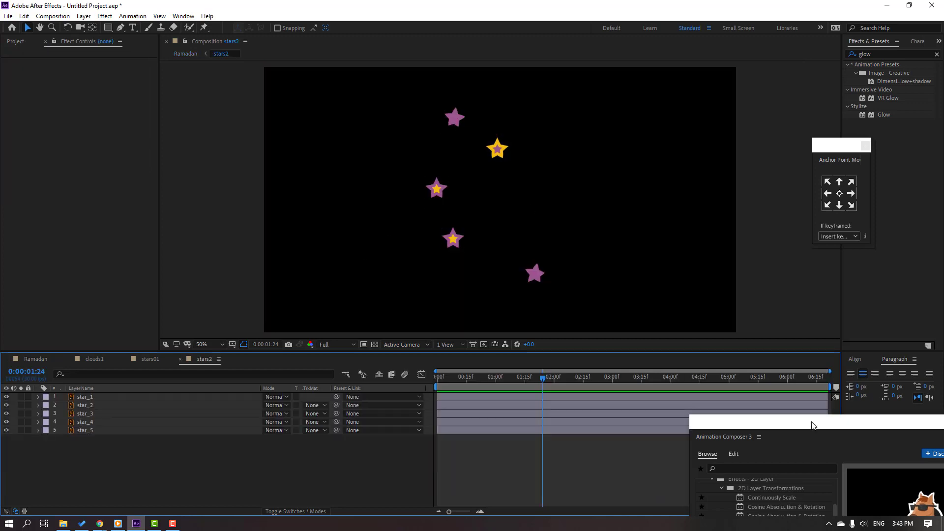
drag(812, 426, 602, 265)
click(139, 455)
key(ctrl+a)
click(556, 321)
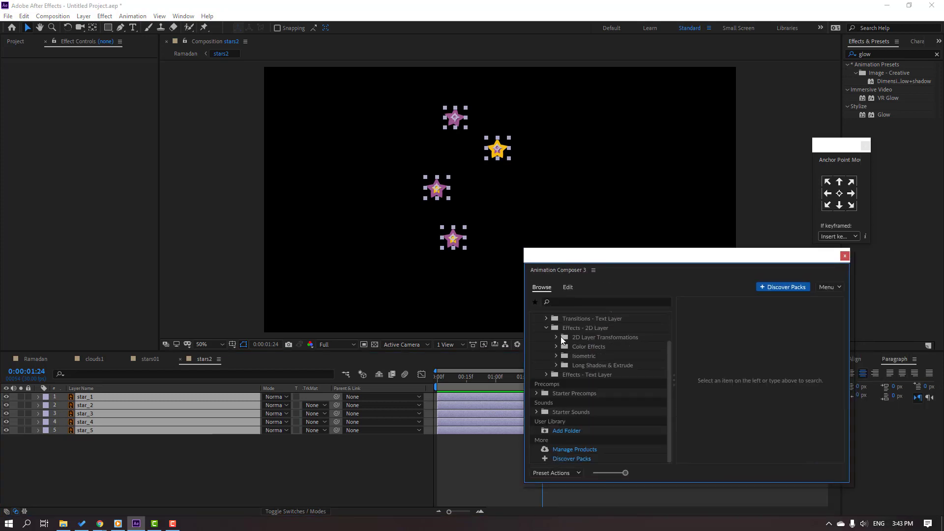
scroll(551, 340, up, 2)
click(546, 326)
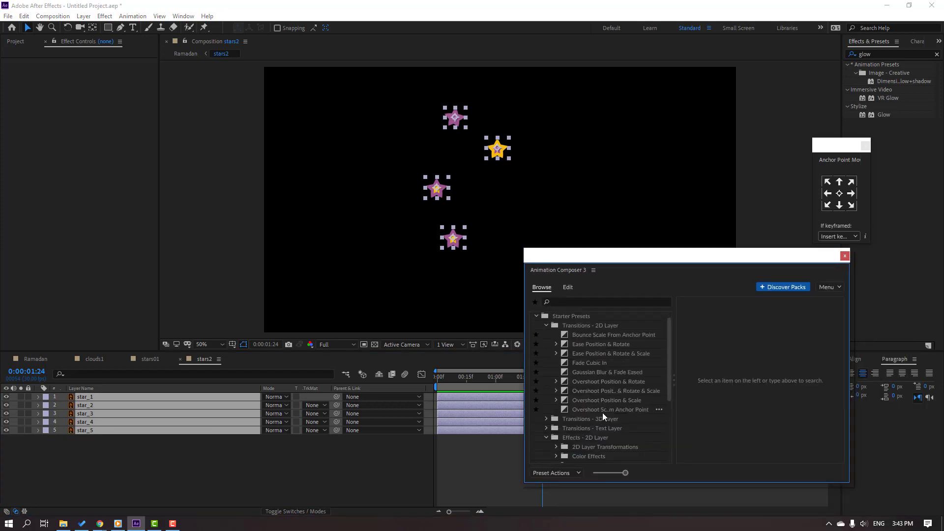
click(615, 409)
click(747, 471)
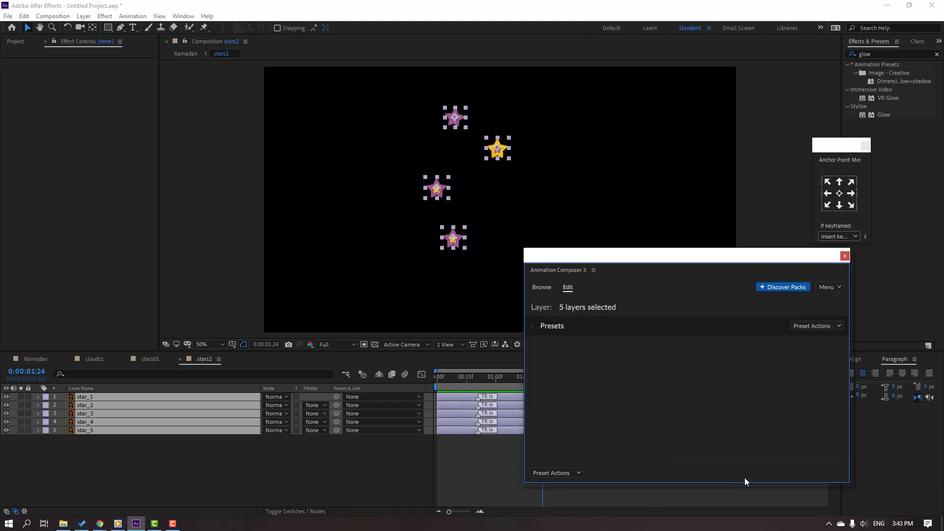
Step: Compare the 2D Layer Transformations effects, apply Cosine Position & Rotation to all five stars in stars2, and close Animation Composer
click(541, 287)
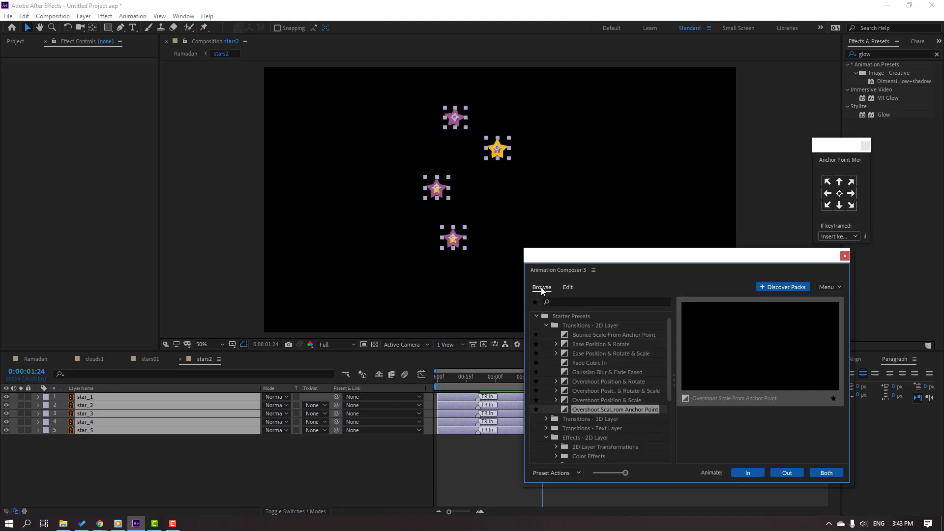
click(546, 326)
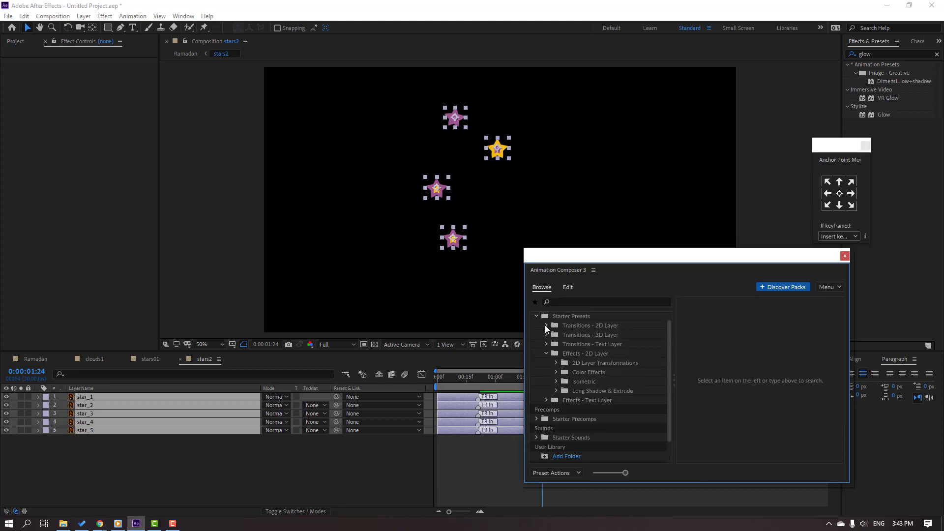
click(581, 366)
click(556, 363)
click(592, 392)
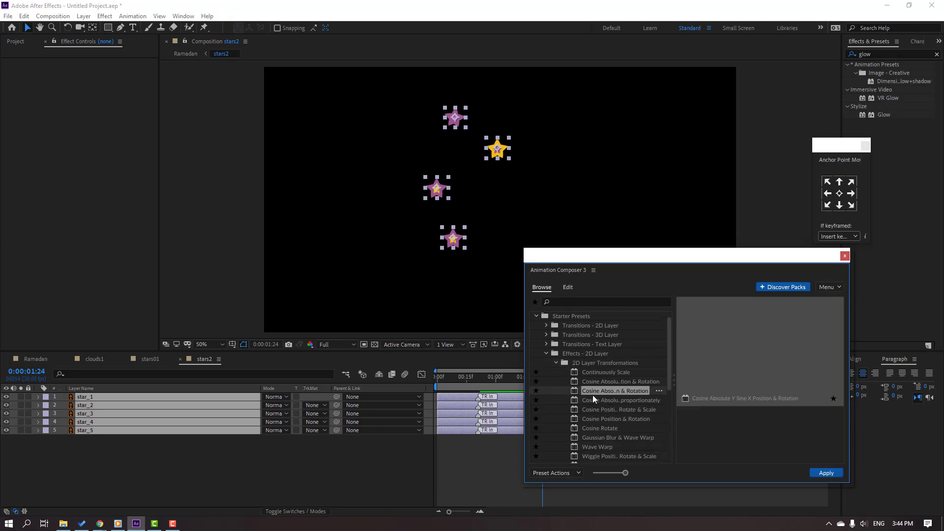
click(615, 401)
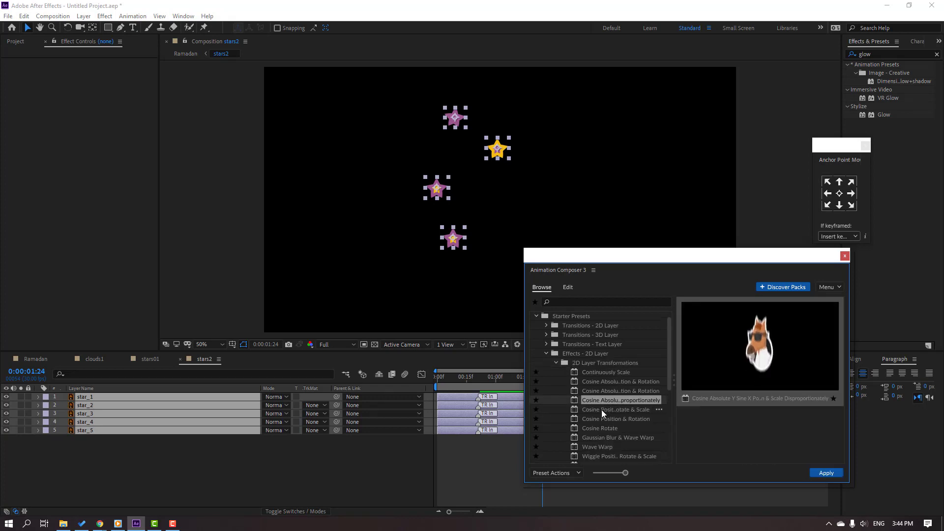
click(603, 378)
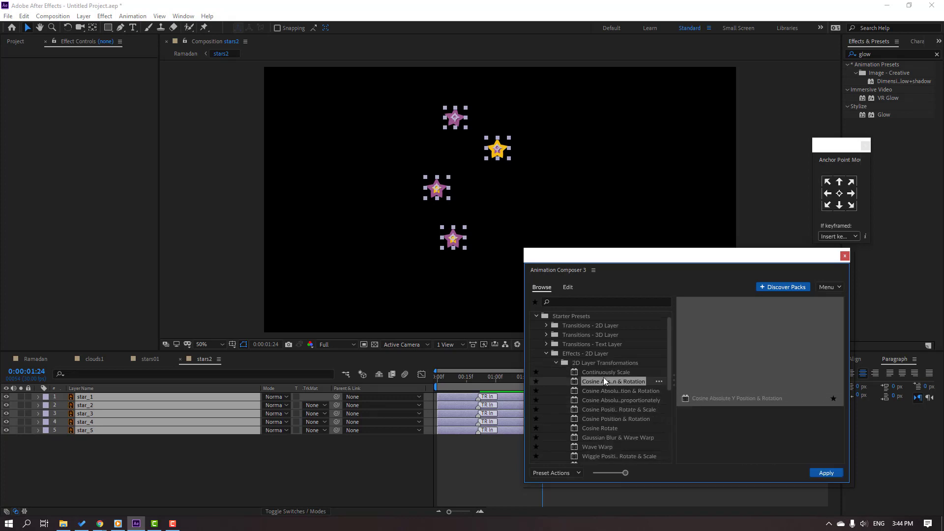
click(603, 373)
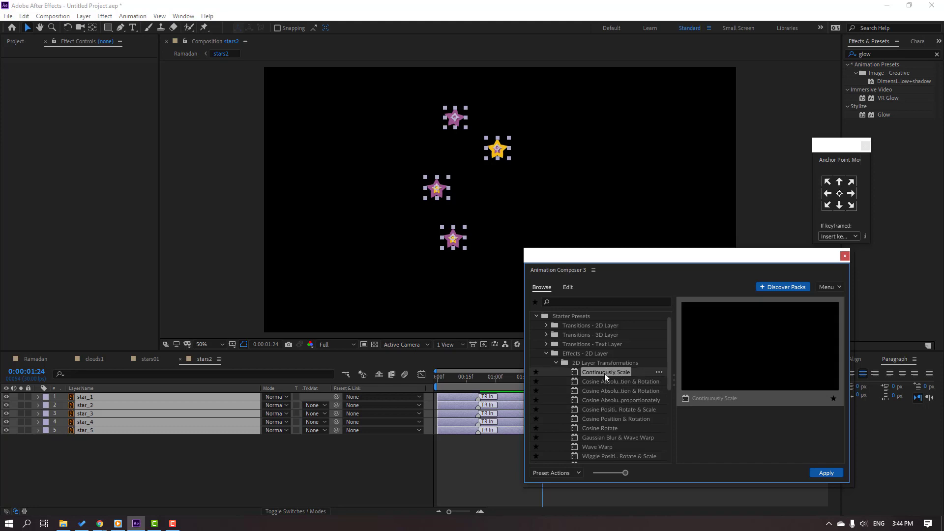
click(606, 419)
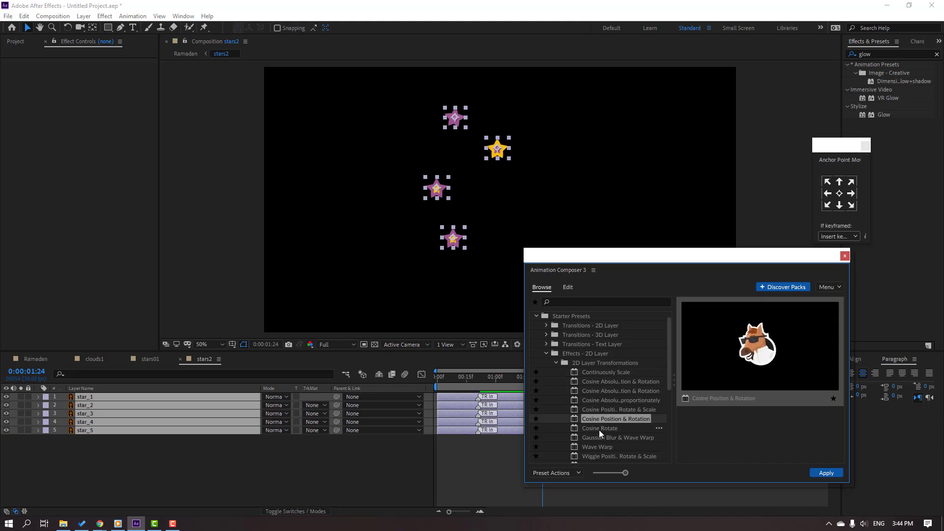
click(832, 473)
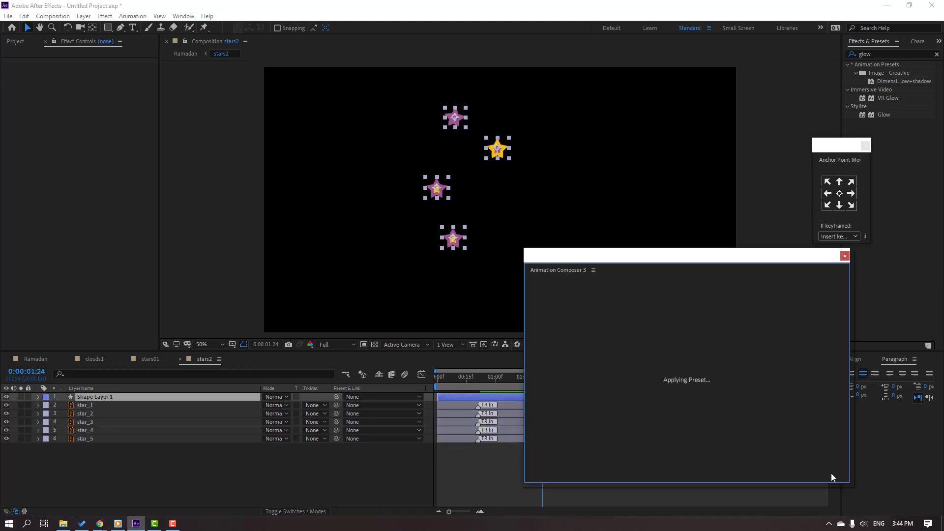
click(845, 256)
click(483, 444)
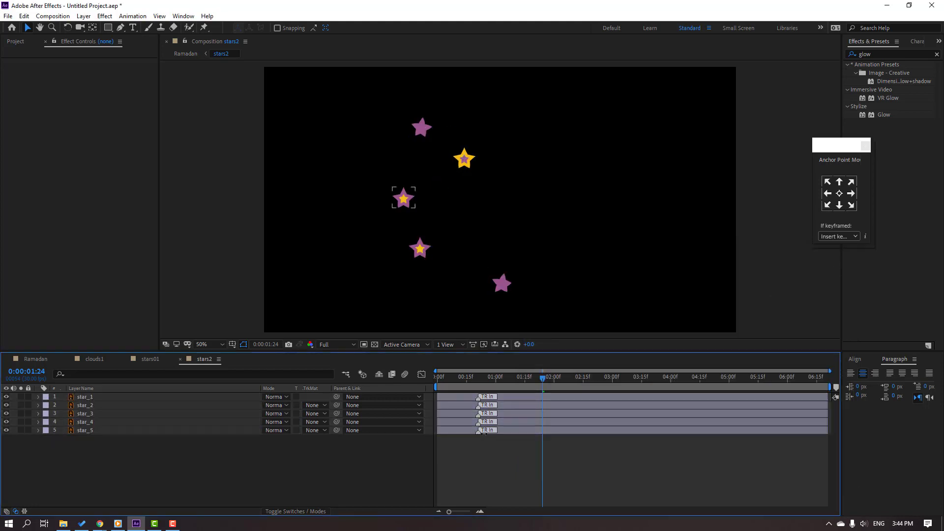
Step: Stagger the star pop-ins in stars2 by moving their TR In markers and shifting layers along the timeline, and preview the result
drag(478, 433, 500, 432)
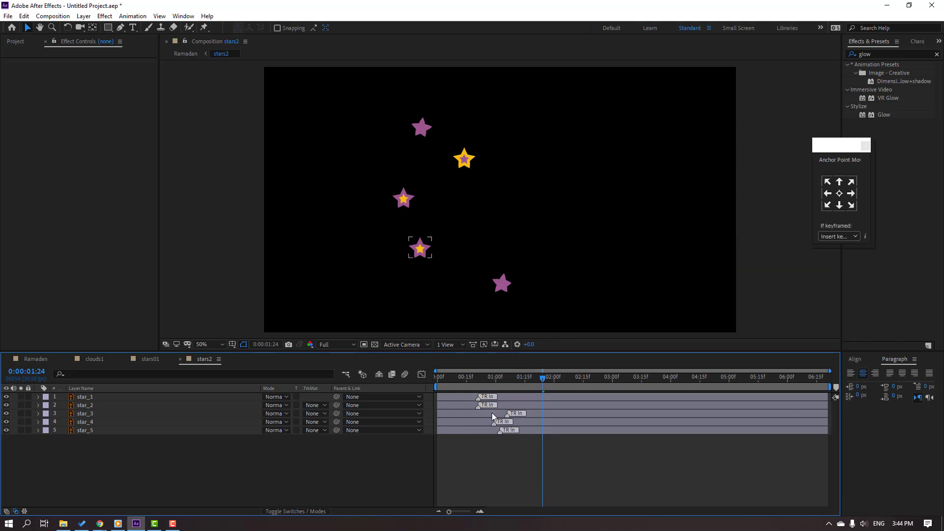
drag(532, 397, 524, 397)
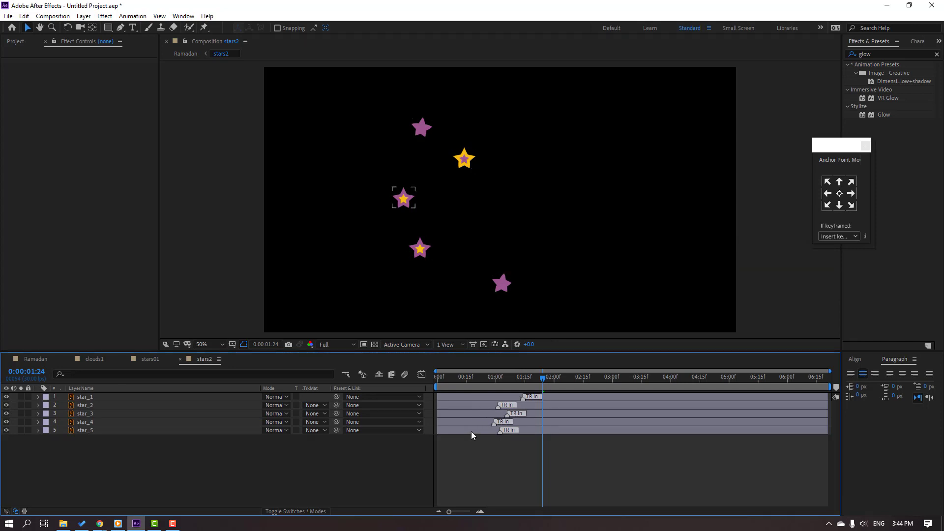
drag(473, 431, 480, 429)
drag(480, 424, 494, 423)
drag(467, 414, 492, 412)
drag(461, 398, 471, 399)
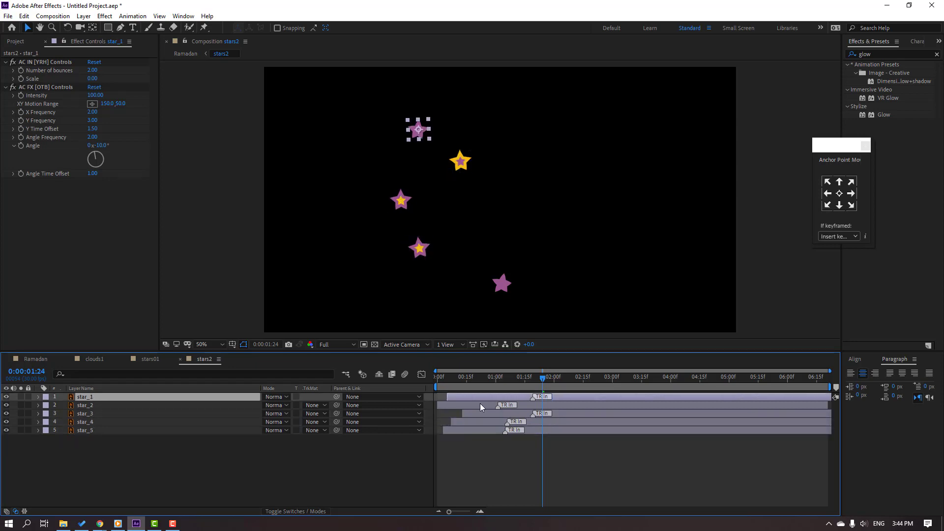
key(space)
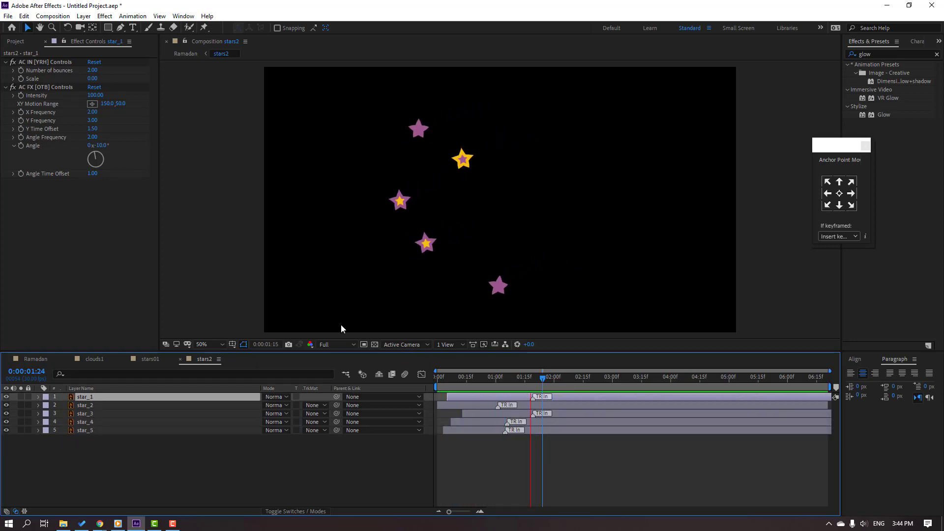
click(154, 443)
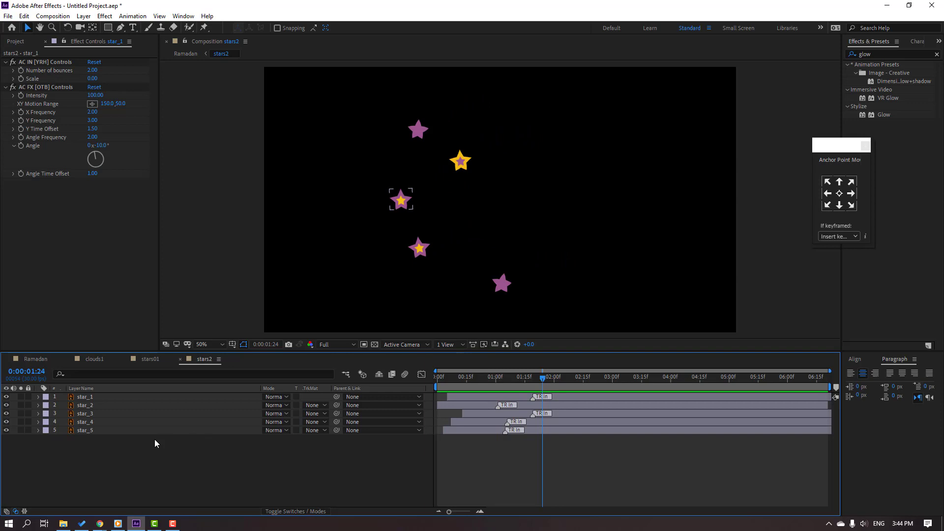
Step: Set the AC FX [OTB] Controls Intensity of star_5 to 10 and preview its reduced drift
click(97, 430)
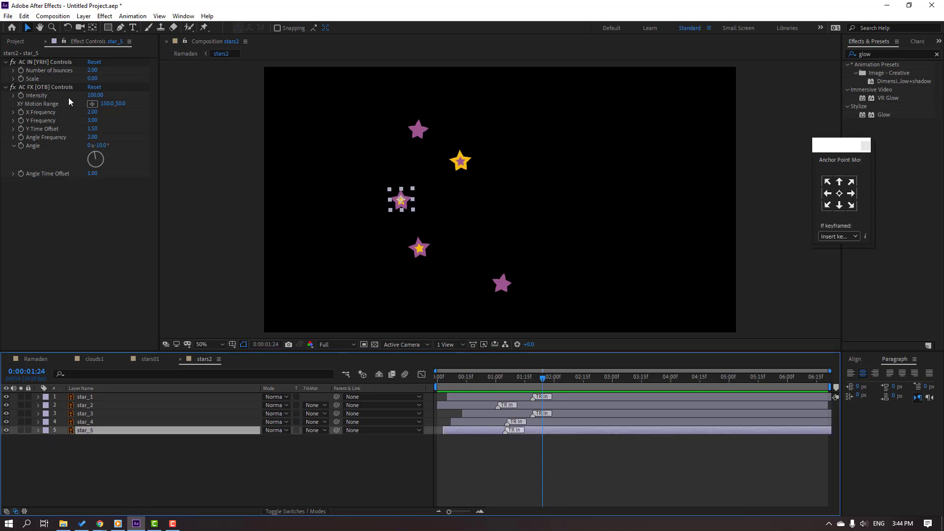
click(94, 95)
text(10)
key(Return)
key(space)
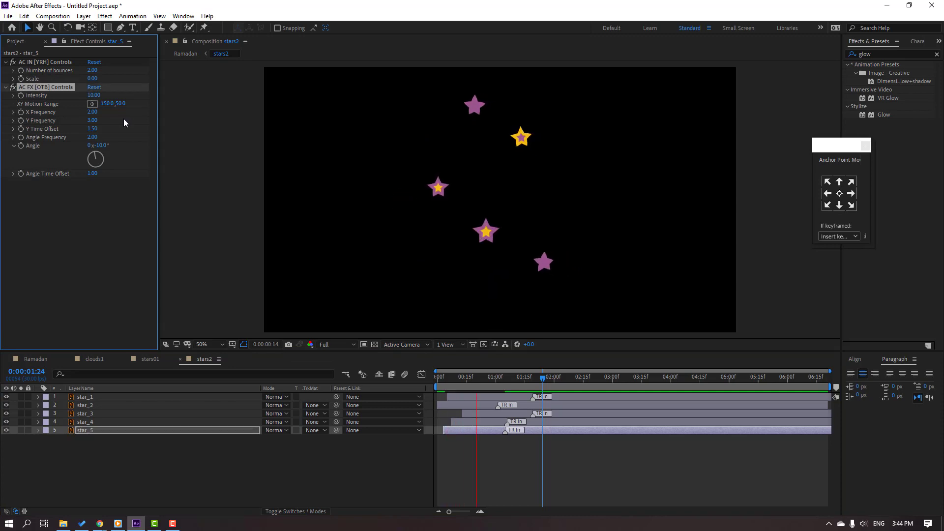
key(space)
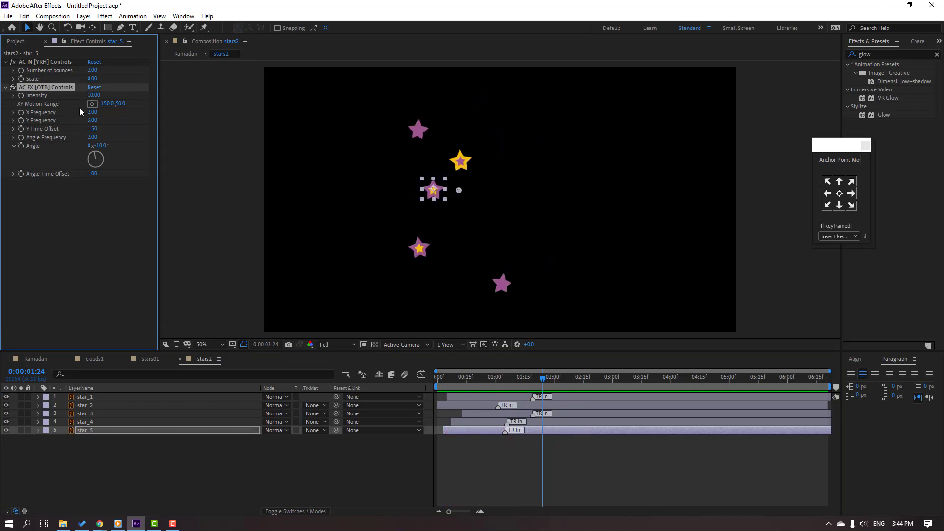
Step: Set the AC FX [OTB] Controls Intensity to 10 for star_4 and star_3
click(85, 422)
click(92, 97)
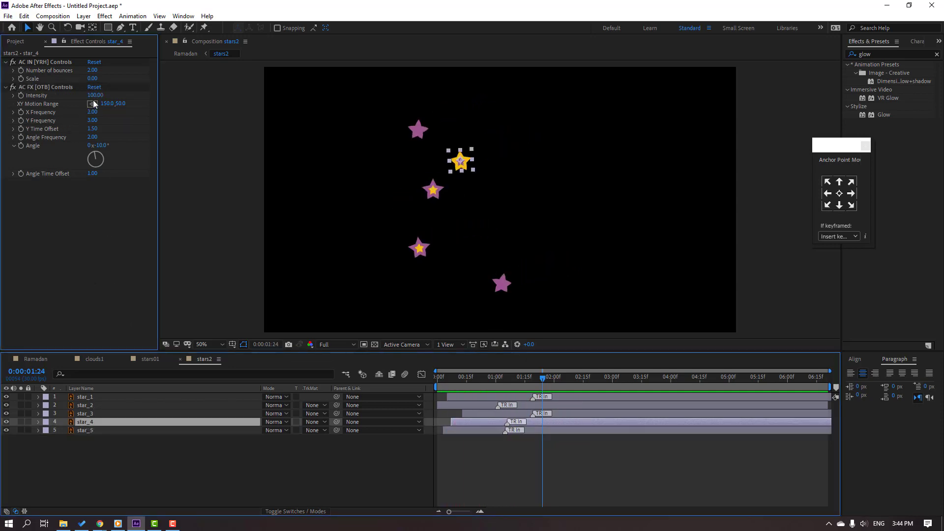
text(10)
key(Return)
click(90, 414)
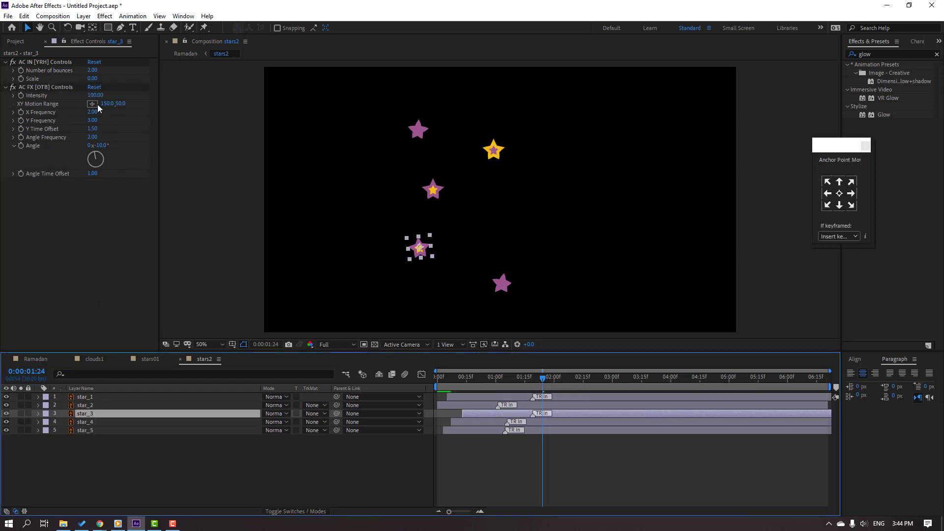
click(94, 96)
text(10)
key(Return)
Step: Set the AC FX [OTB] Controls Intensity to 10 for star_2 and star_1, and preview the stars2 animation
click(84, 406)
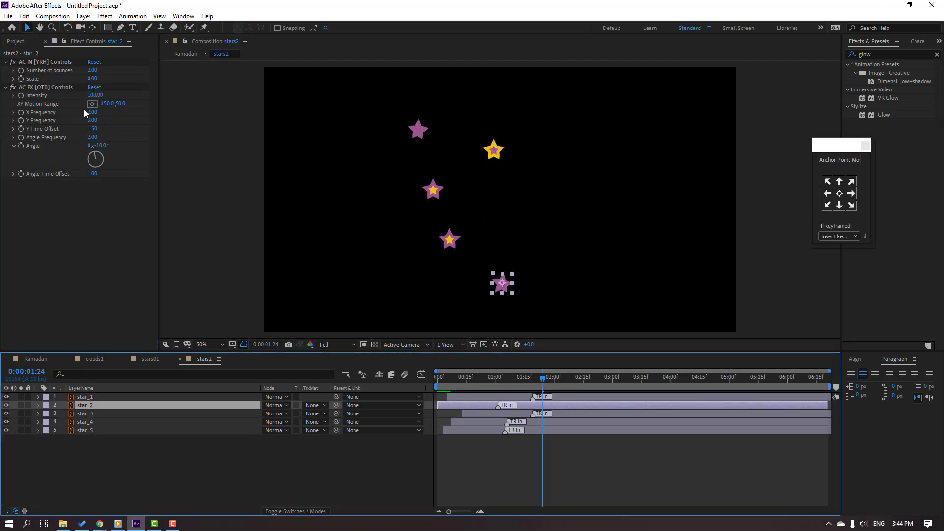
click(94, 96)
text(10)
key(Return)
click(84, 397)
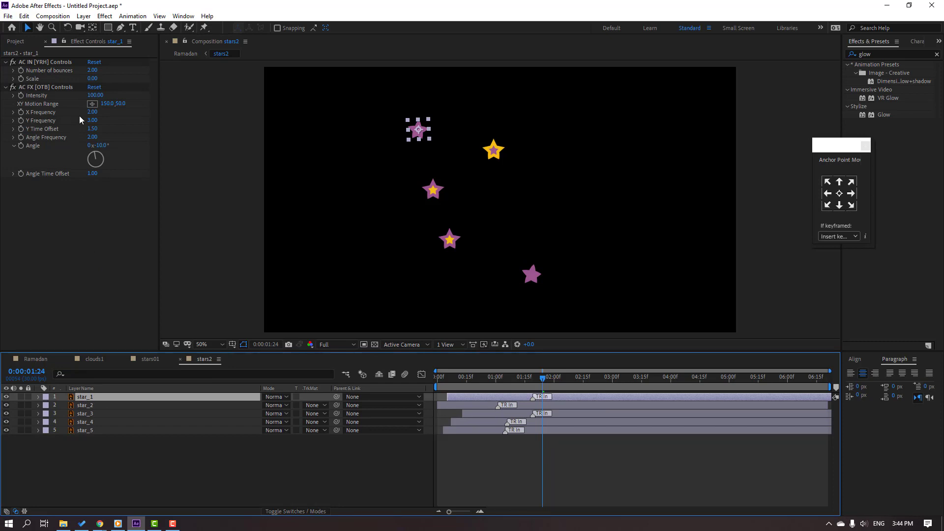
click(95, 97)
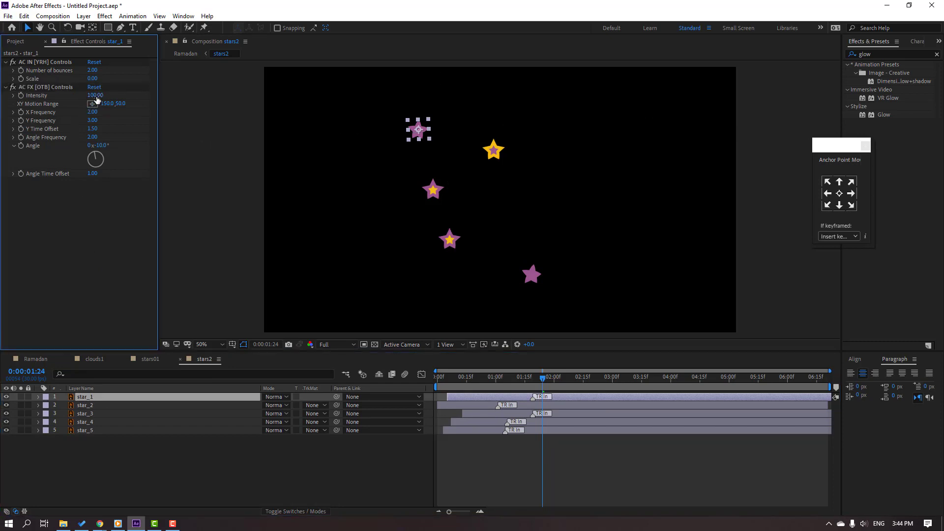
text(10)
key(Return)
key(space)
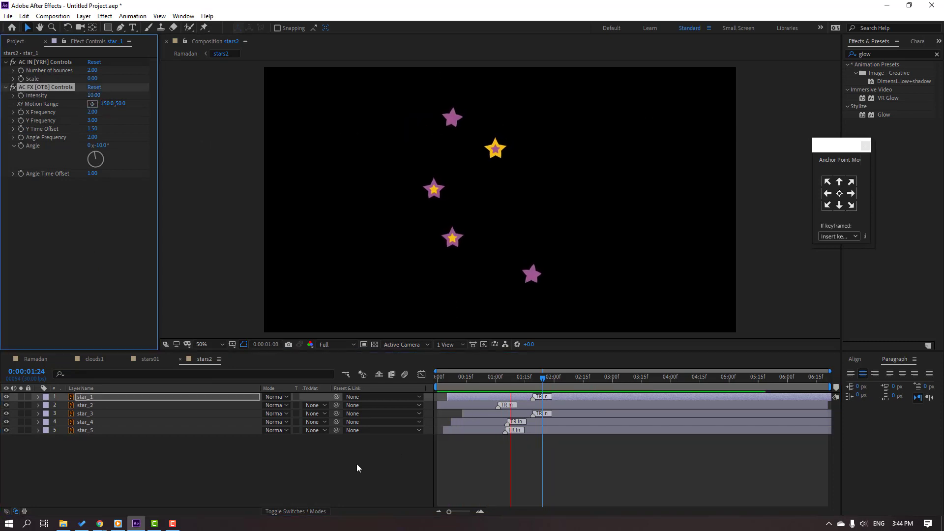
key(space)
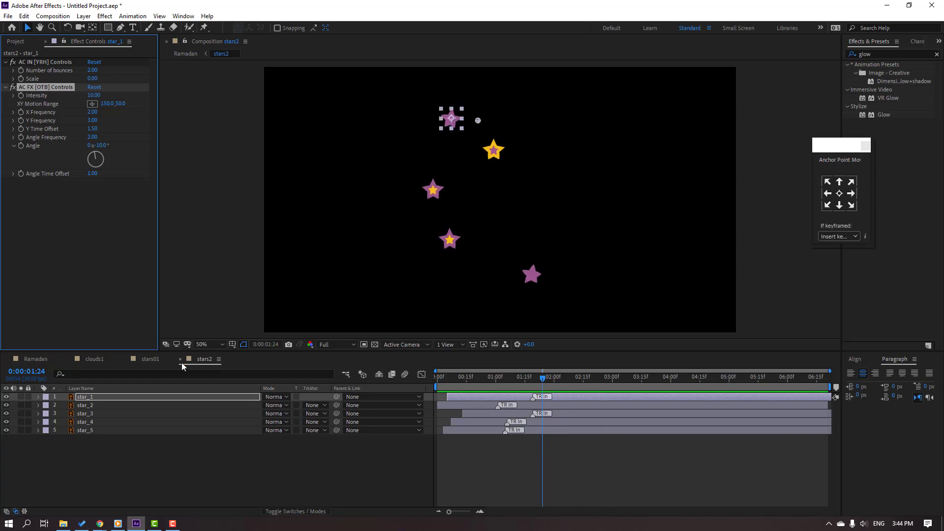
Step: Close the open precomposition timelines, preview the main Ramadan composition and collapse the moon layer's properties
click(180, 360)
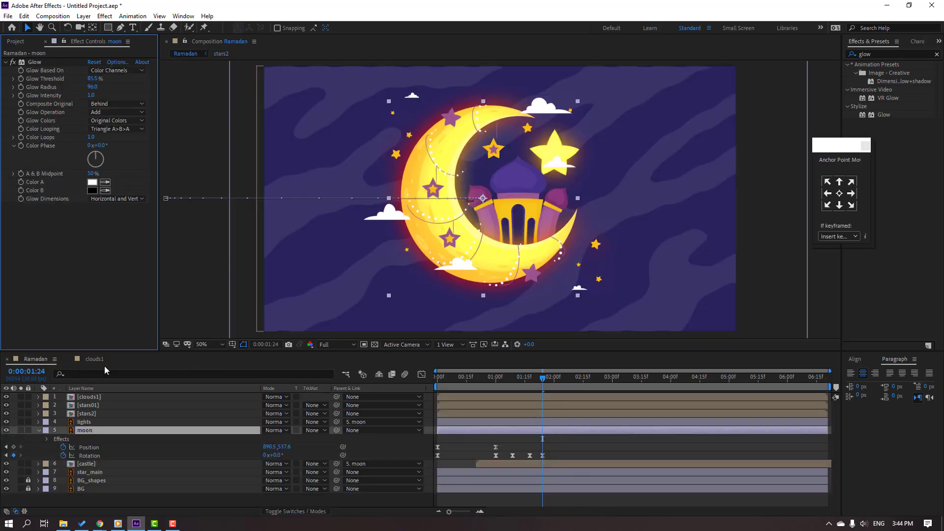
click(68, 359)
click(502, 441)
key(space)
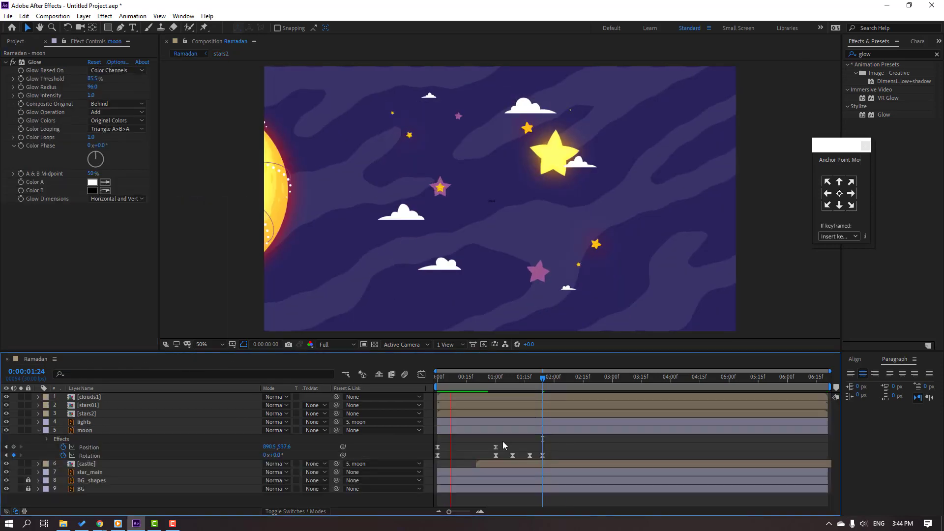
click(38, 431)
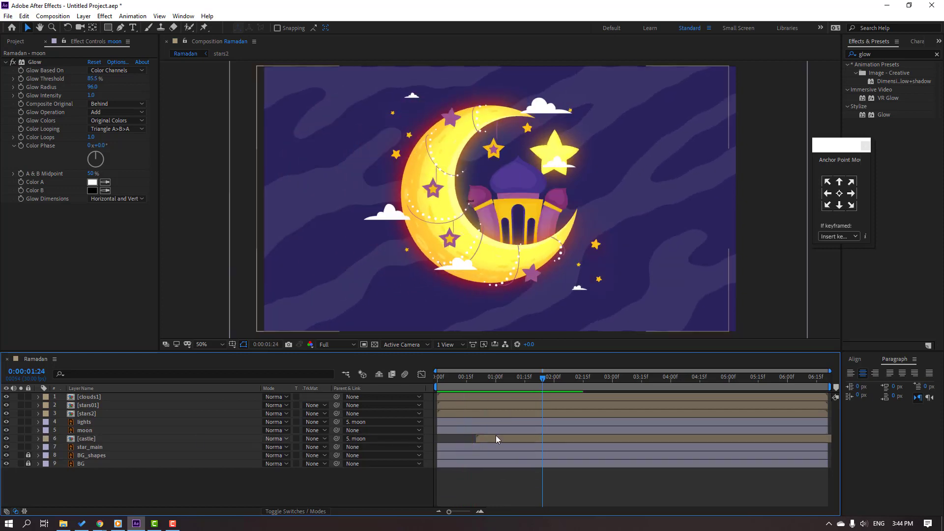
Step: Shift the stars2 layer to start at about 0:00:00:21 and stars01 at about 0:00:00:14, and preview the timing
click(485, 376)
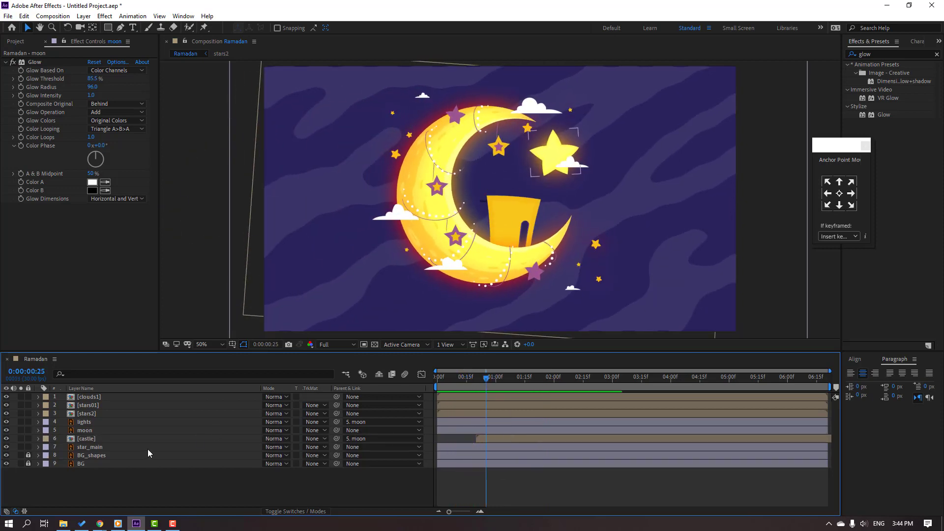
click(85, 416)
drag(450, 412, 472, 405)
click(172, 406)
key(space)
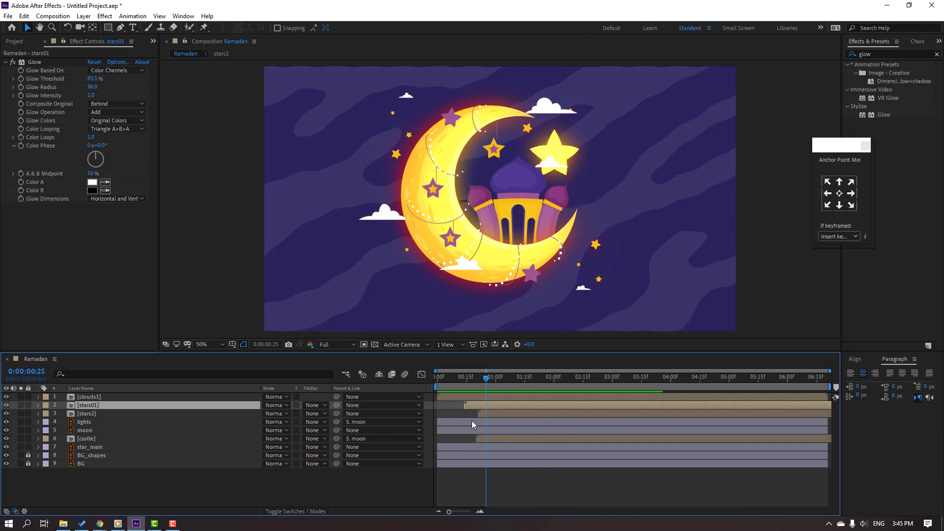
key(space)
key(space)
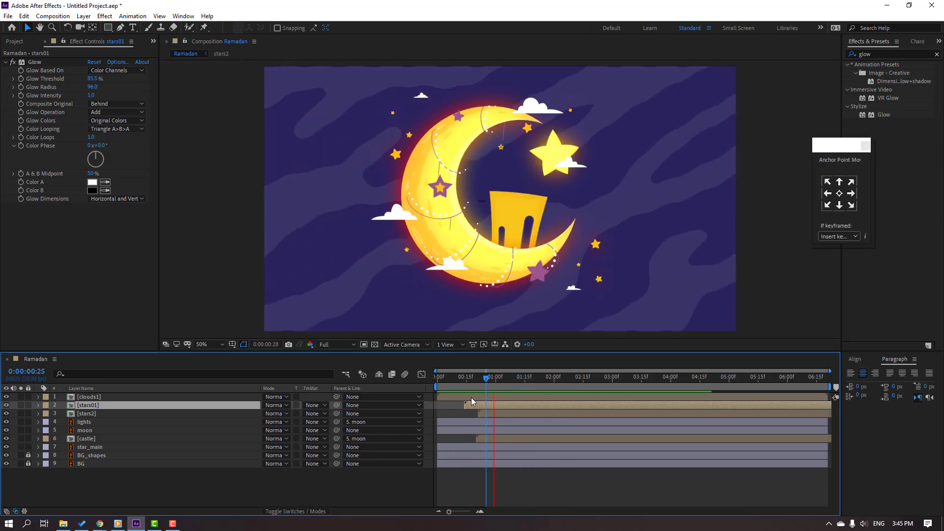
Step: Fade in clouds1 by keyframing its Opacity from 0% to 100%, with both keyframes shifted to run from about 0:00:00:10 to 0:00:01:00
drag(490, 379, 326, 382)
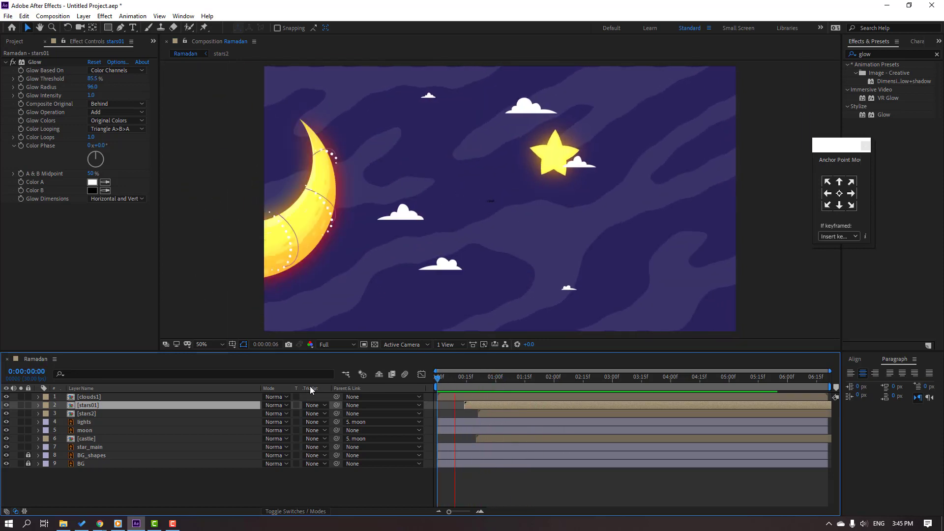
key(space)
click(92, 397)
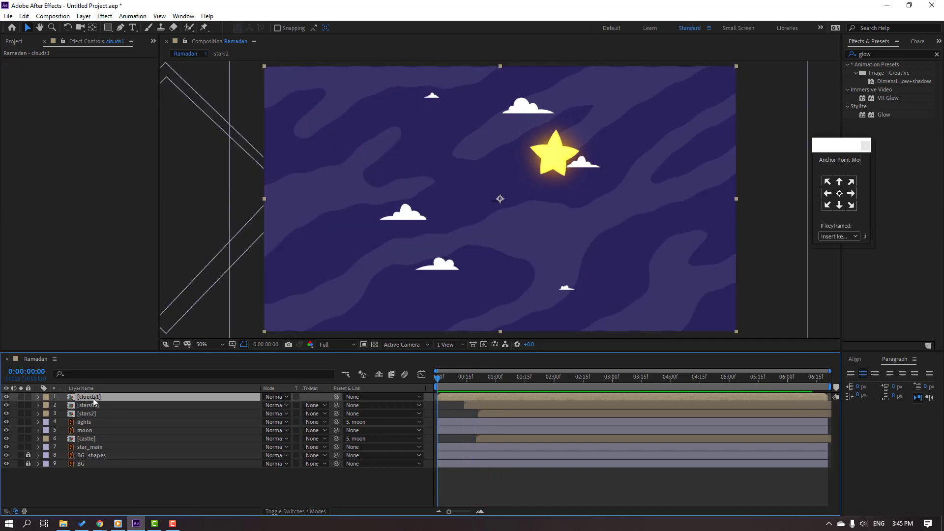
key(t)
drag(267, 405, 197, 406)
click(63, 406)
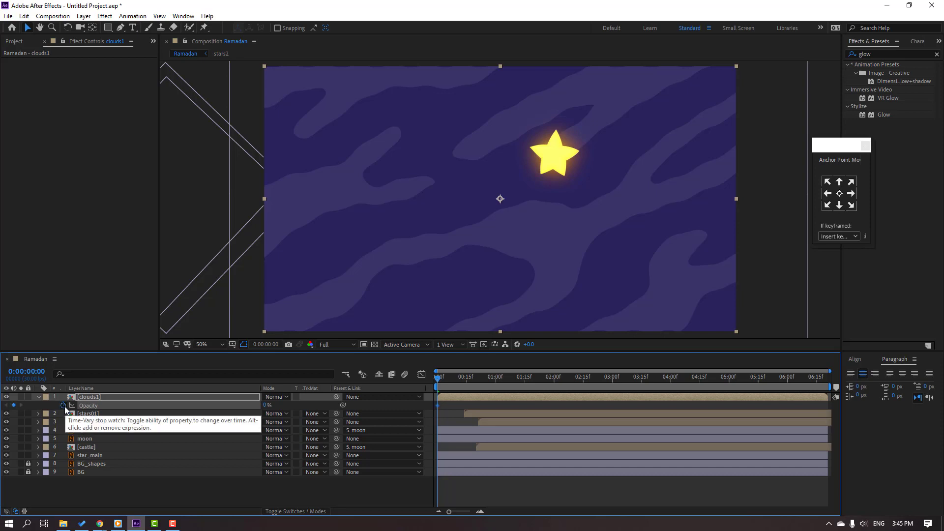
drag(434, 387, 476, 379)
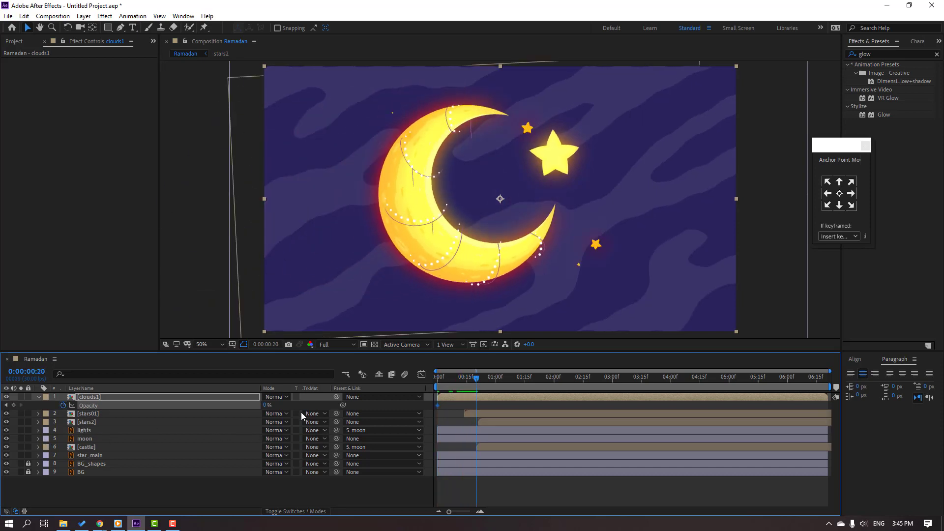
drag(265, 405, 319, 404)
key(space)
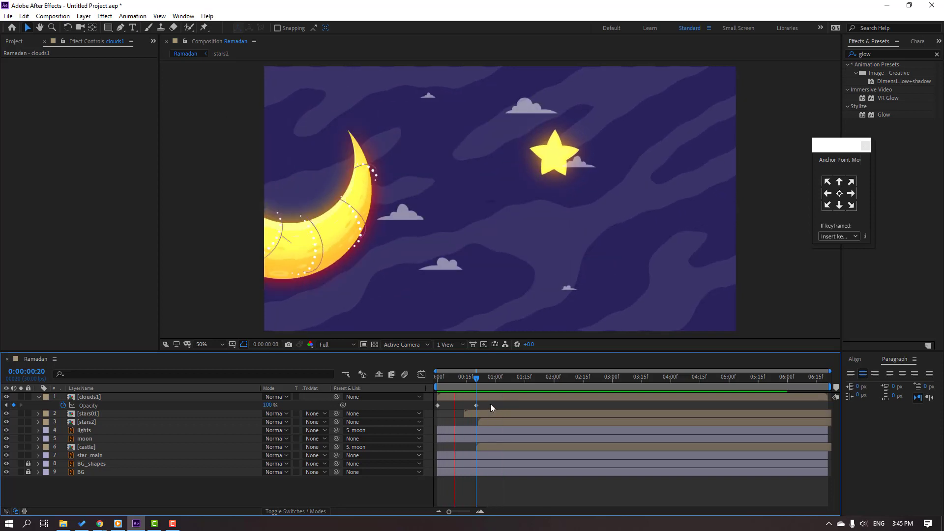
drag(490, 403, 459, 406)
key(space)
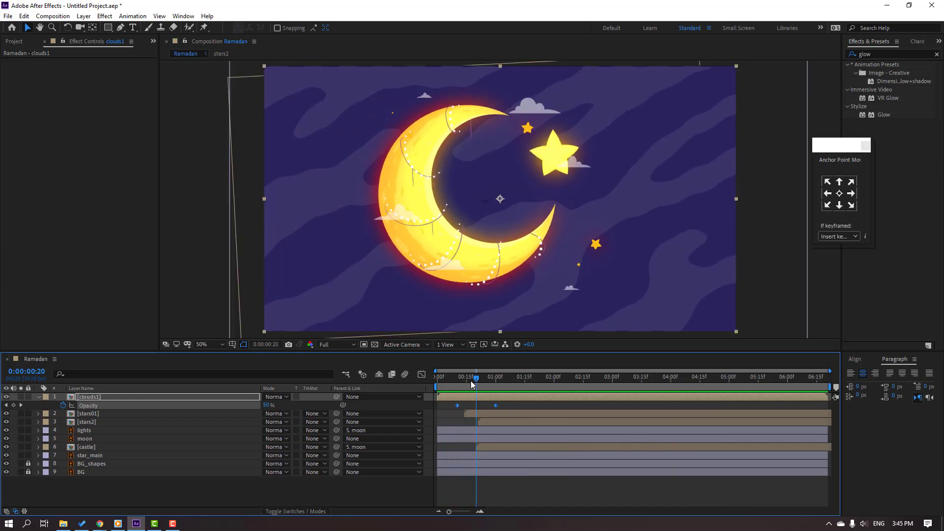
Step: Keyframe star_main's Position to slide in from beyond the frame's right edge at 0:00:00:00 to 1203.9, 351.3 at 0:00:00:27
drag(471, 380, 359, 417)
click(104, 455)
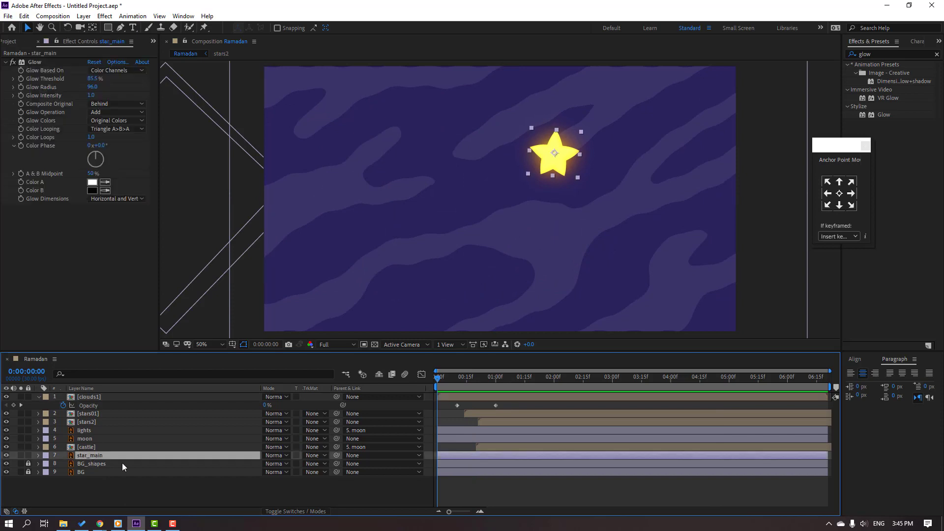
key(p)
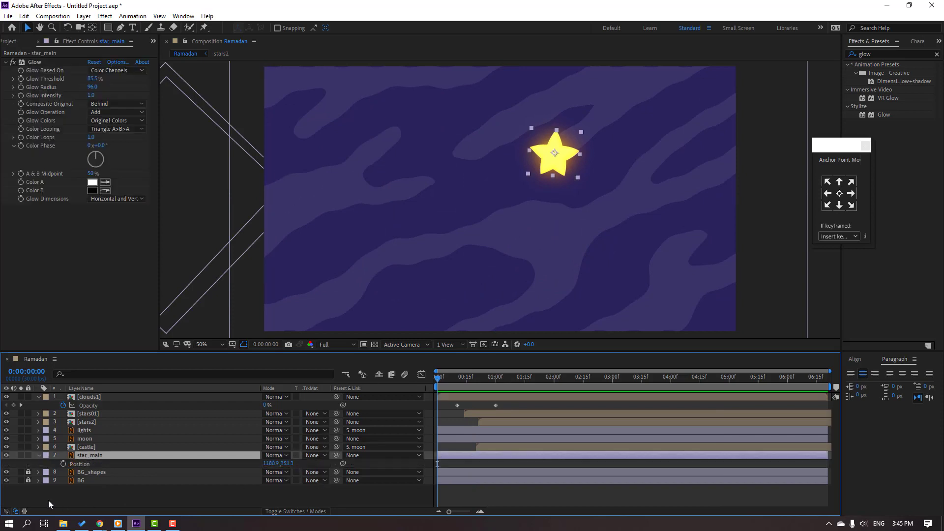
click(63, 464)
drag(275, 468, 4, 465)
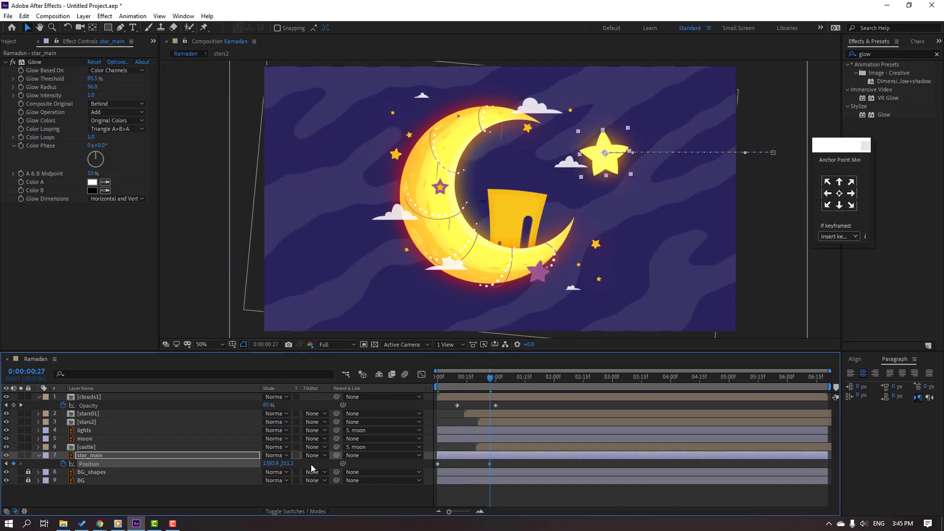
drag(275, 469, 247, 482)
drag(463, 383, 538, 383)
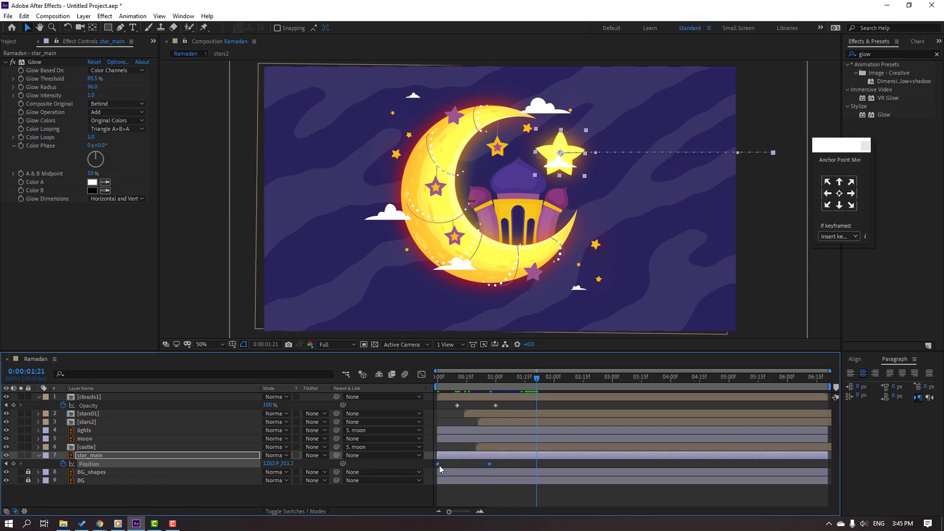
Step: Apply Easy Ease to star_main's Position keyframes, lengthen both influence handles in the speed graph for a sharp mid-move peak, and preview
right_click(437, 465)
mouse_move(497, 458)
click(580, 393)
click(421, 375)
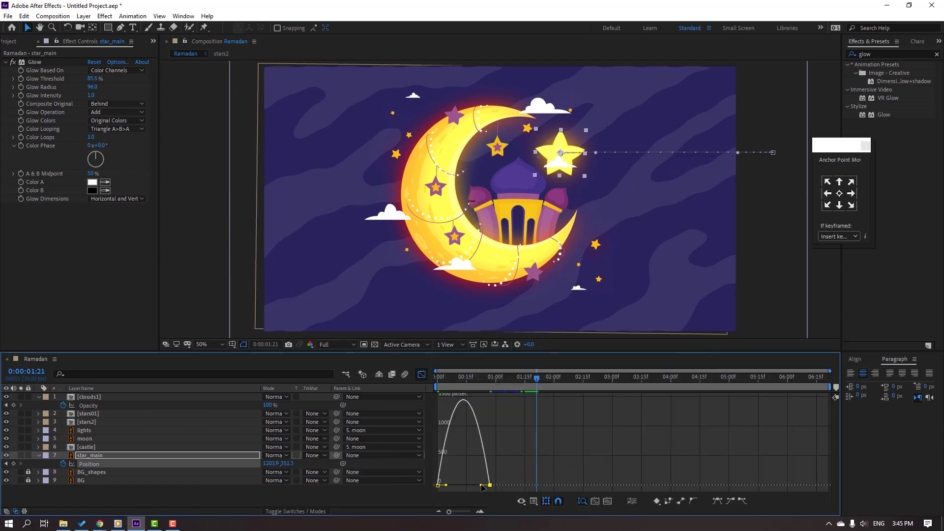
drag(482, 487, 465, 486)
key(space)
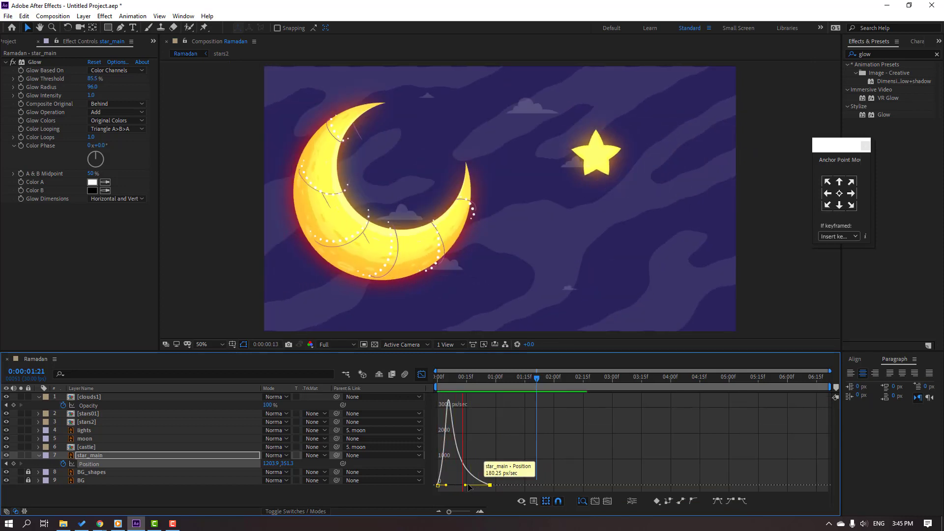
drag(467, 485, 453, 485)
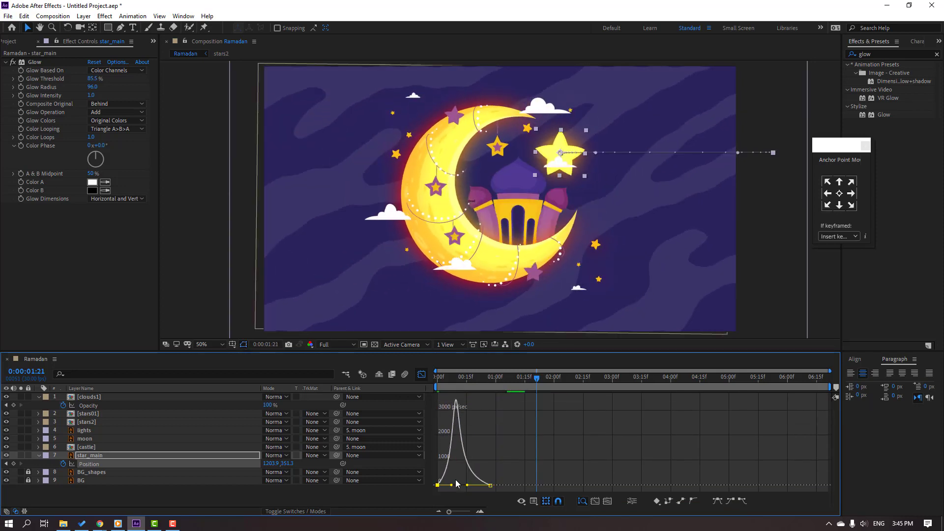
key(space)
key(shift+F3)
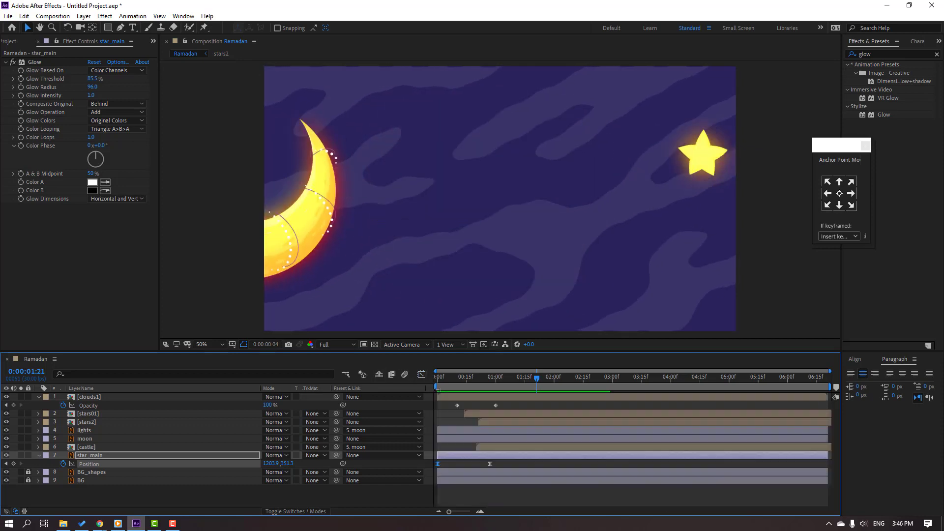